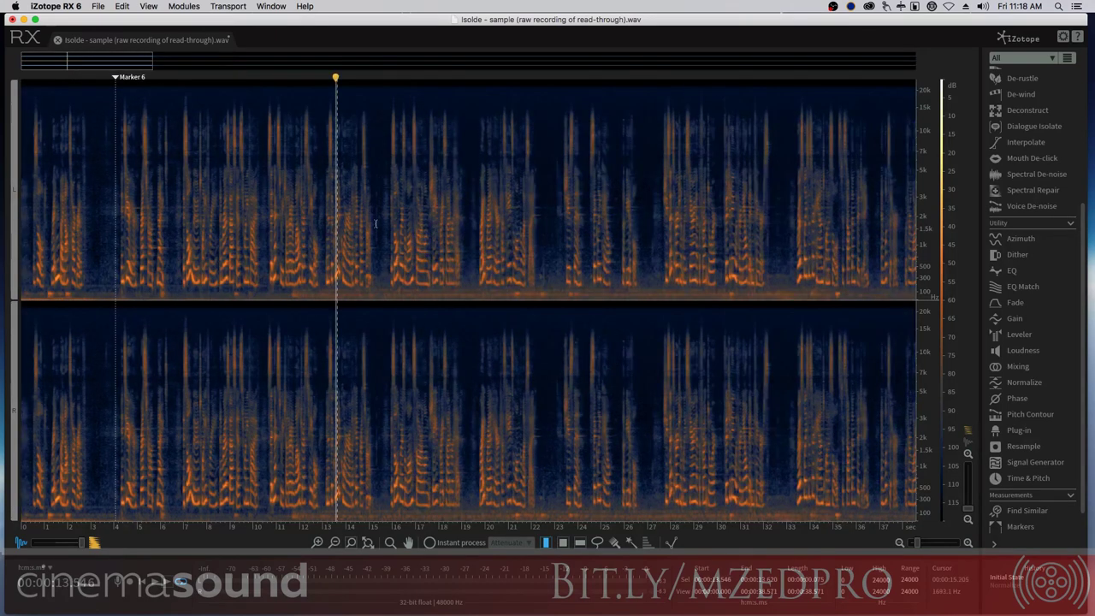
Play the raw recording from its beginning for about seven seconds, then stop playback
{"action": "left_click", "coordinate": [376, 229]}
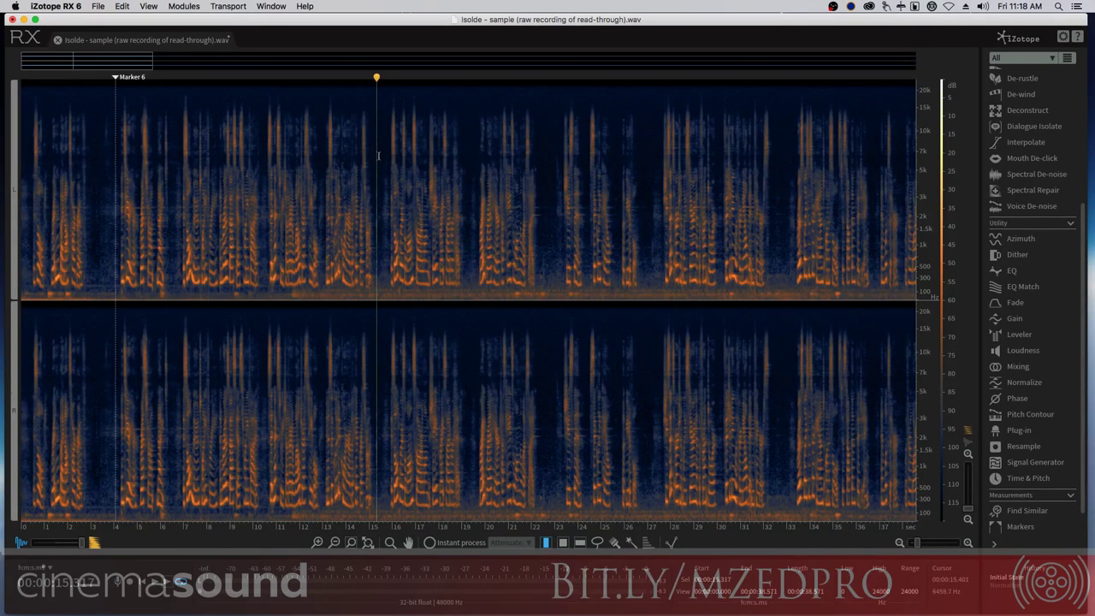
{"action": "key", "text": "Home"}
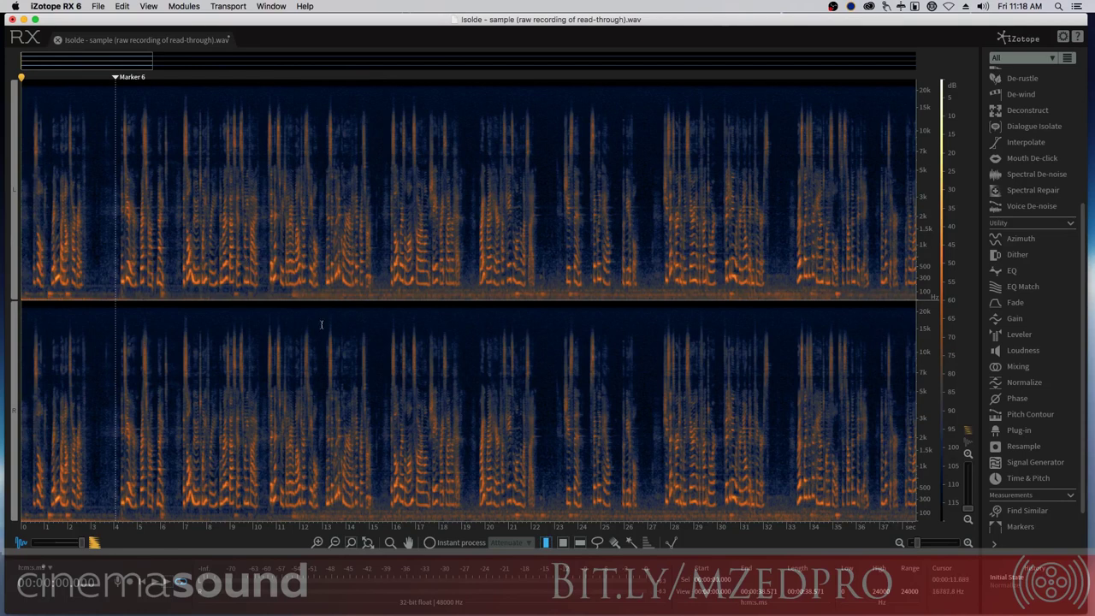
{"action": "key", "text": "space"}
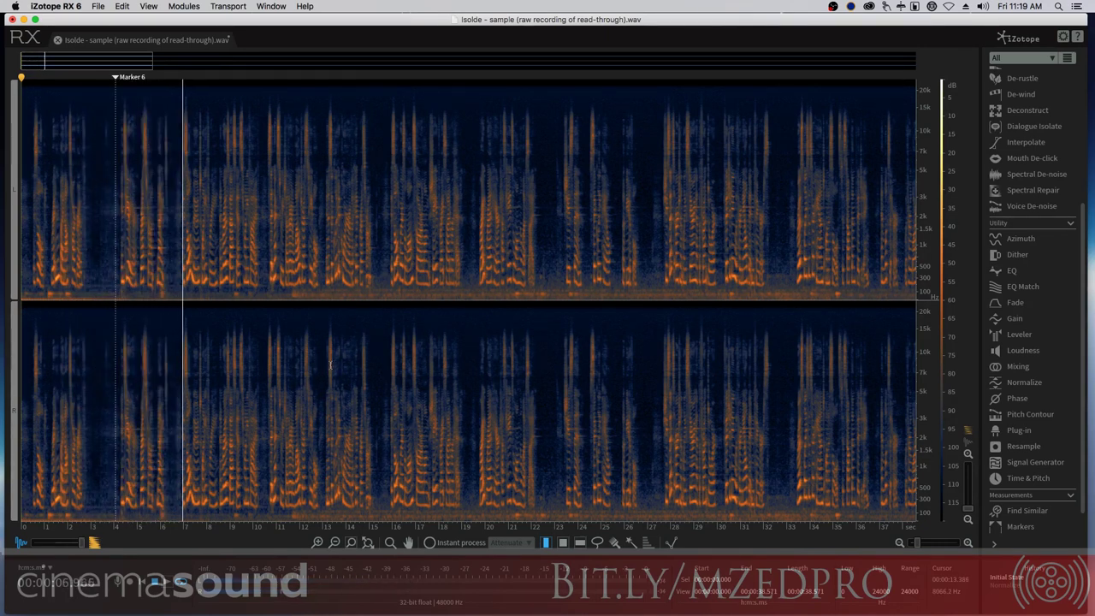
{"action": "key", "text": "space"}
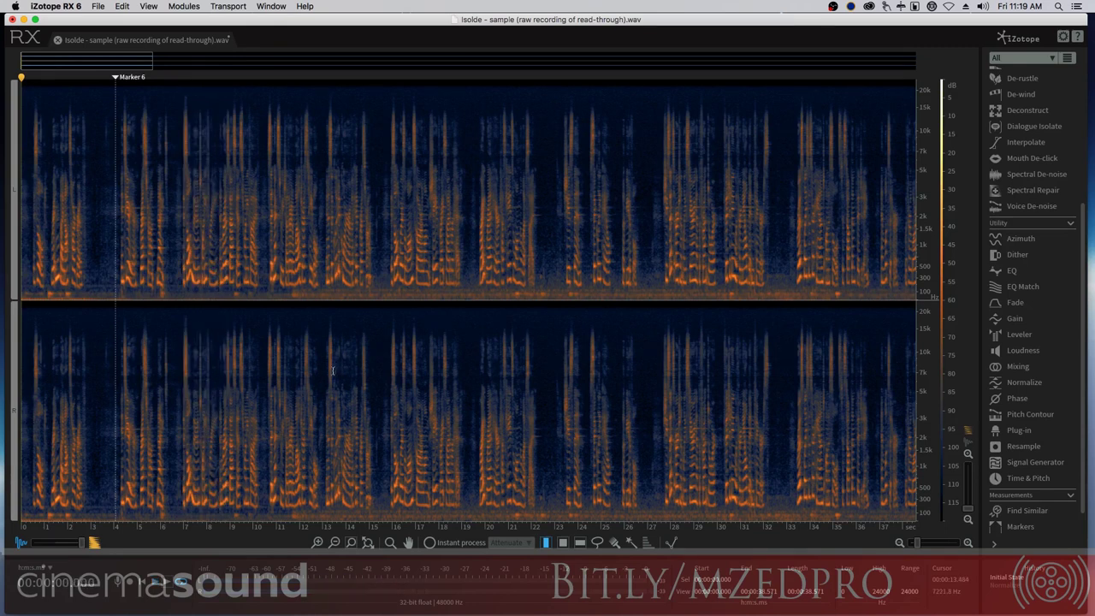
{"action": "mouse_move", "coordinate": [81, 542]}
{"action": "left_mouse_down"}
{"action": "mouse_move", "coordinate": [33, 543]}
{"action": "mouse_move", "coordinate": [82, 543]}
{"action": "left_mouse_up"}
Resample the recording to a new sampling rate of 192000 Hz, leaving the filter settings as they are
{"action": "scroll", "coordinate": [1084, 297], "scroll_direction": "down", "scroll_amount": 2}
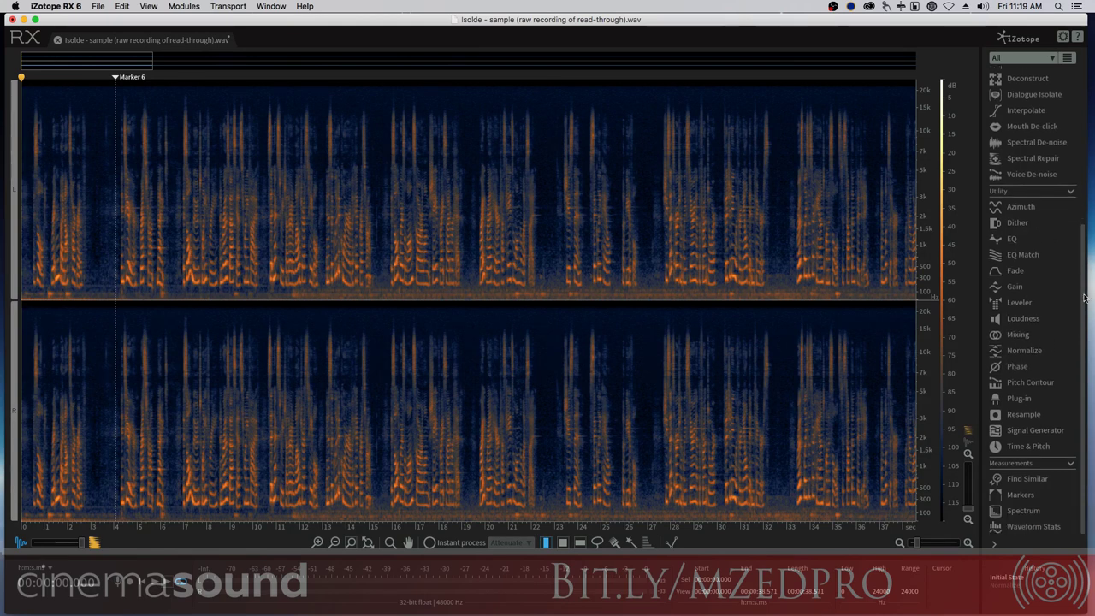
{"action": "left_click", "coordinate": [1023, 415]}
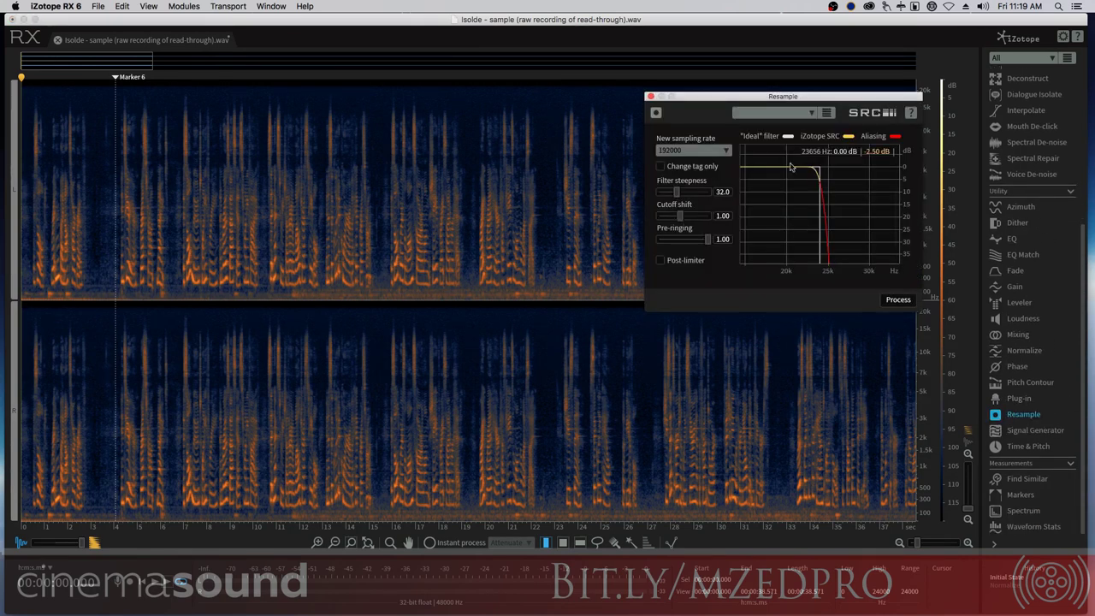
{"action": "left_click", "coordinate": [725, 151]}
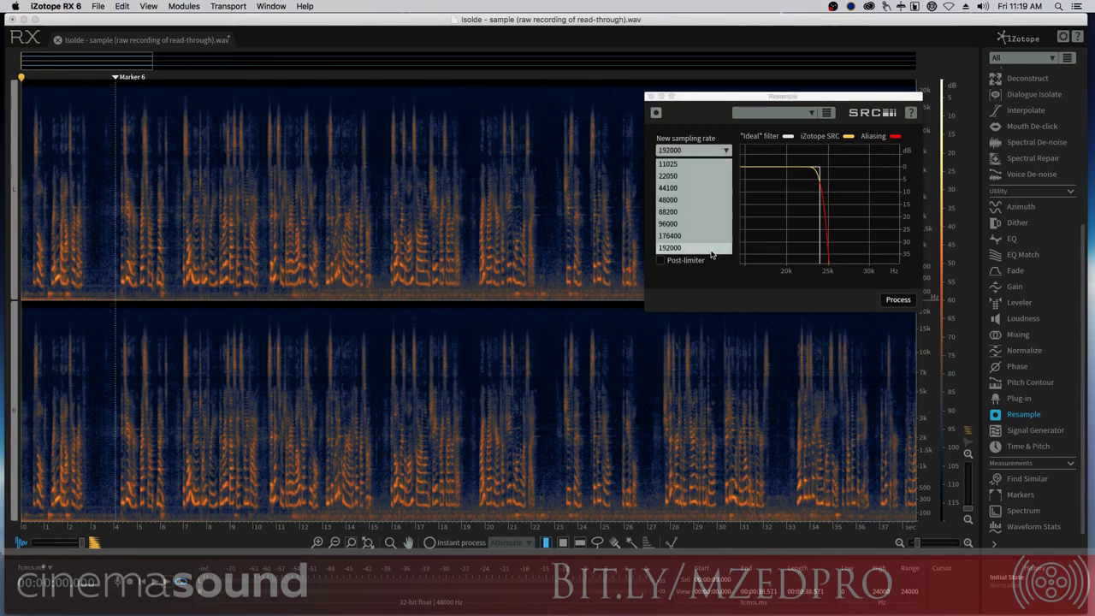
{"action": "left_click", "coordinate": [884, 301]}
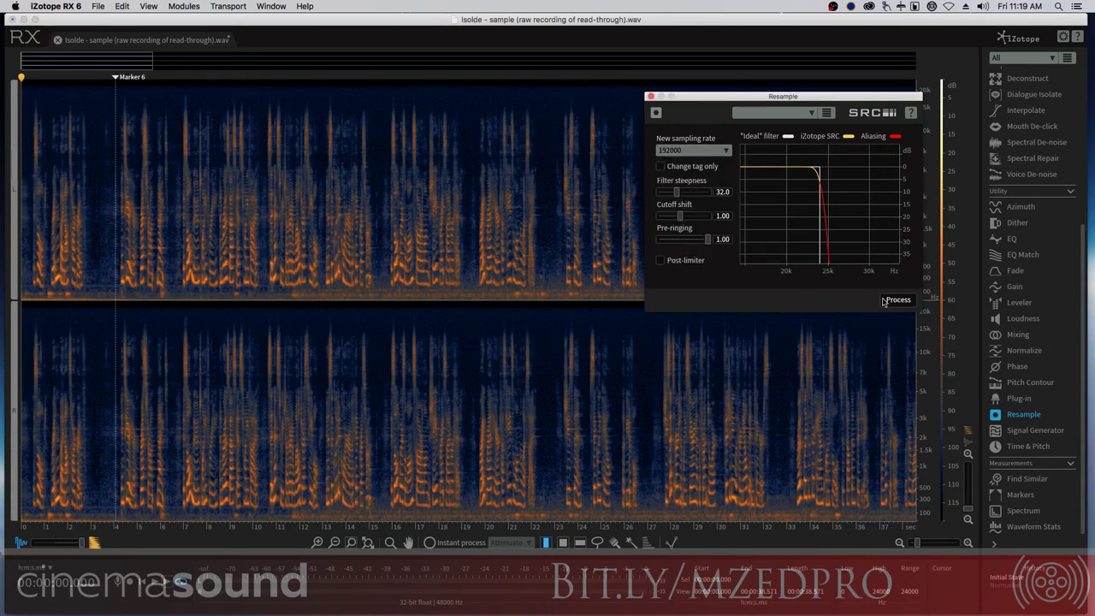
{"action": "left_click", "coordinate": [894, 301]}
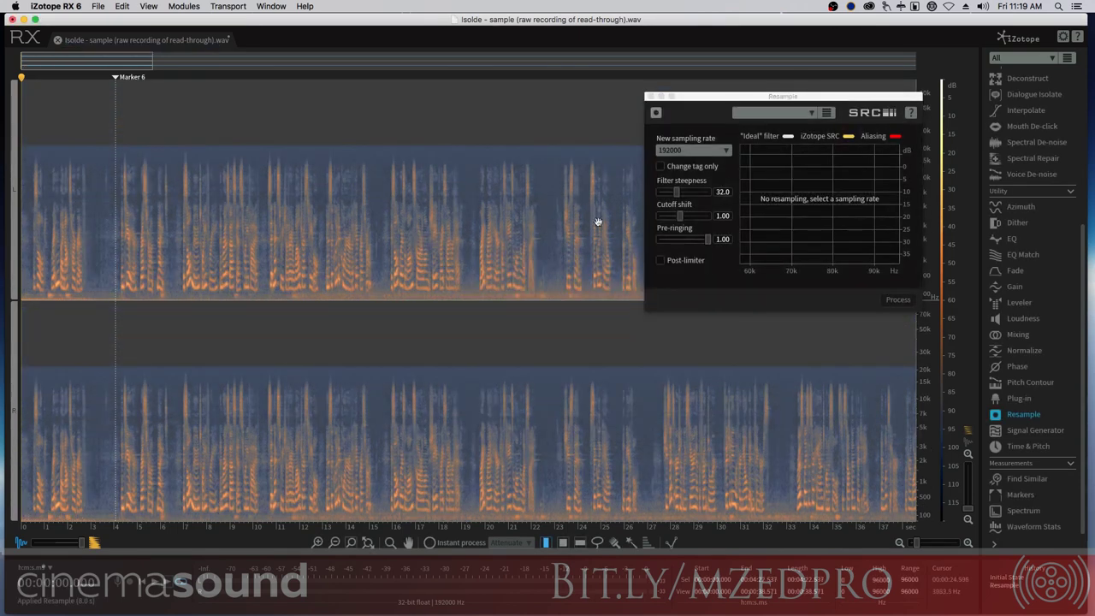
{"action": "left_click", "coordinate": [650, 96]}
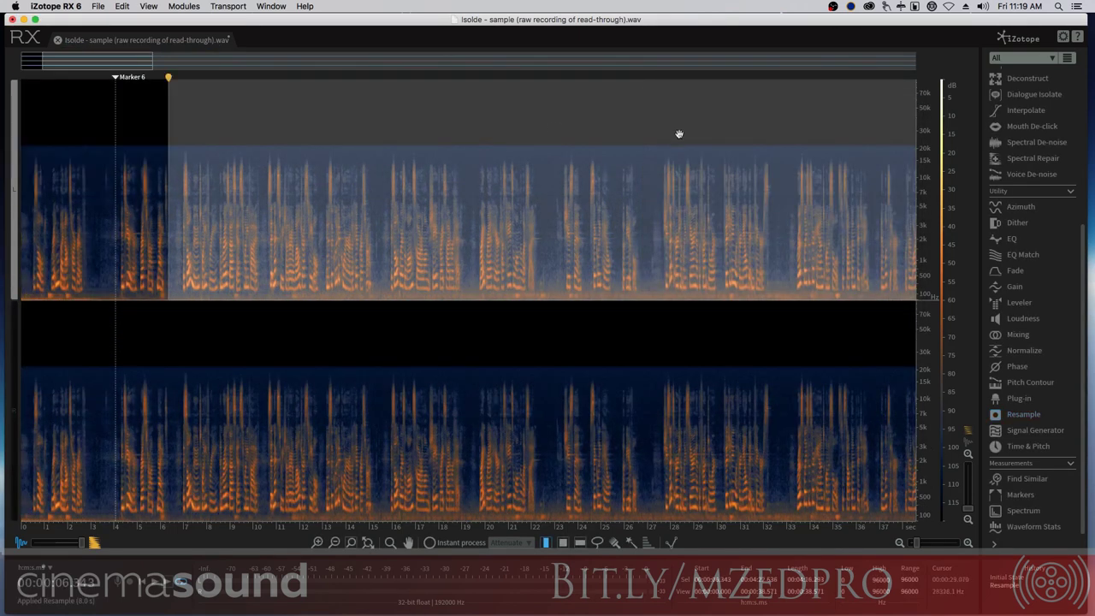
Clear the partial selection and normalize the entire recording to a target peak level of -2.99 dBFS
{"action": "left_click", "coordinate": [148, 180]}
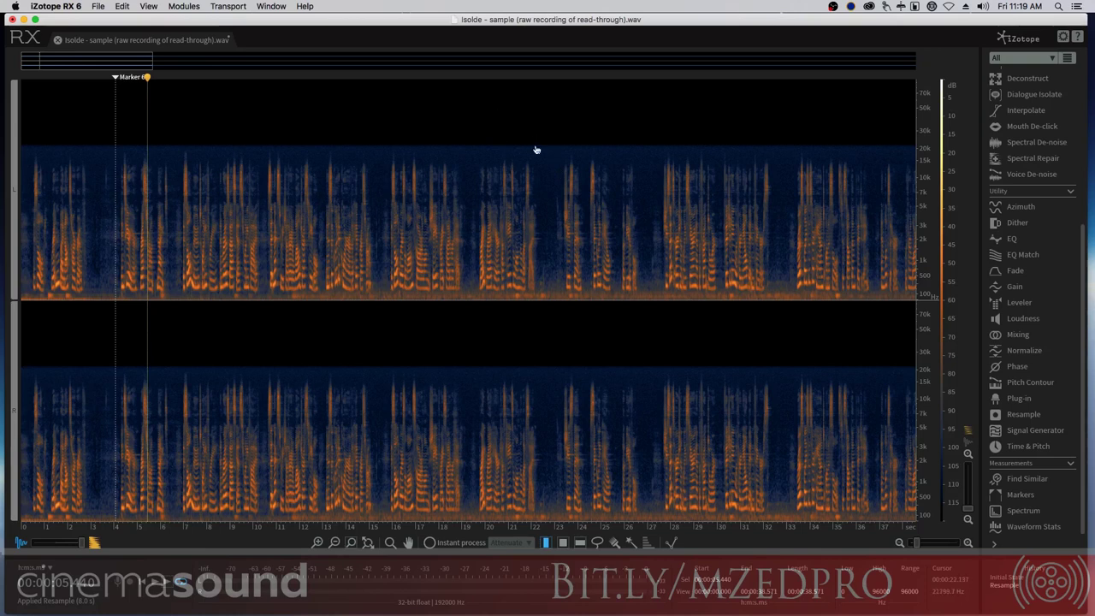
{"action": "scroll", "coordinate": [575, 198], "scroll_direction": "down", "scroll_amount": 8}
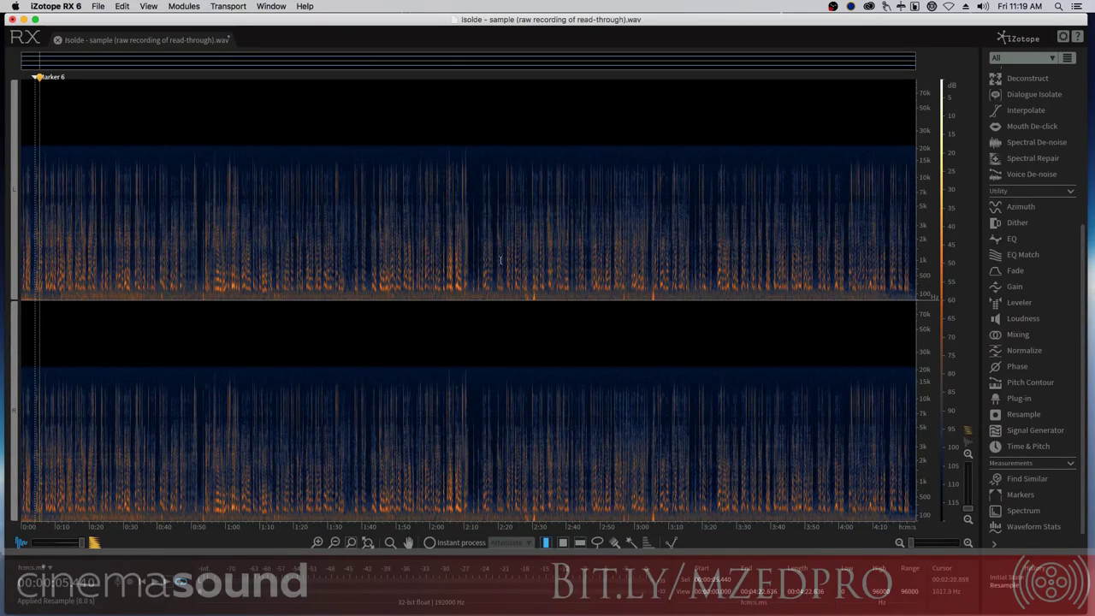
{"action": "scroll", "coordinate": [591, 253], "scroll_direction": "up", "scroll_amount": 8}
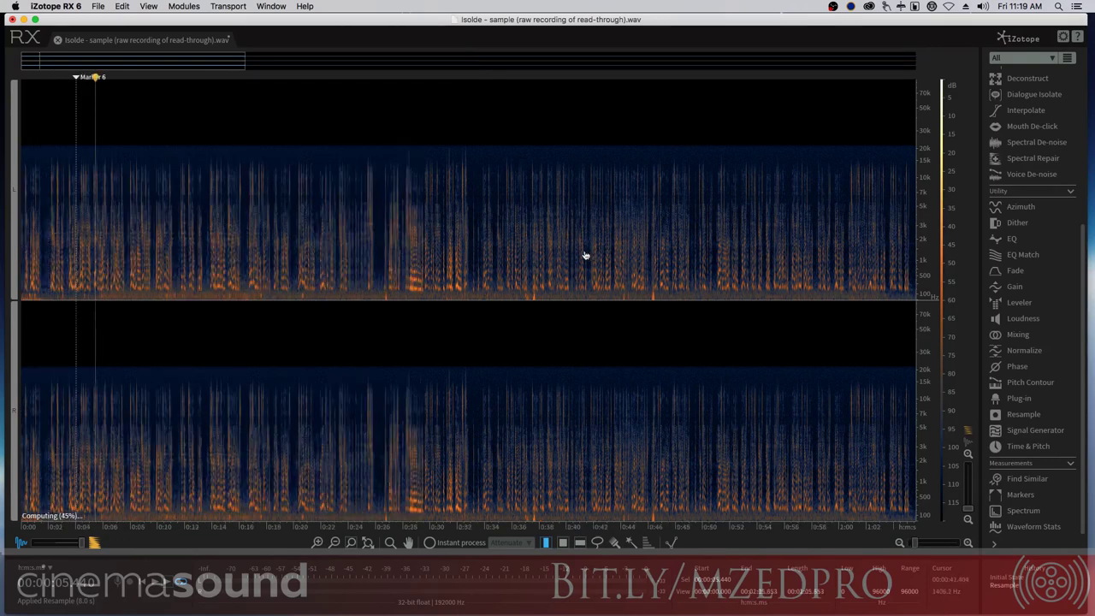
{"action": "scroll", "coordinate": [563, 252], "scroll_direction": "down", "scroll_amount": 6}
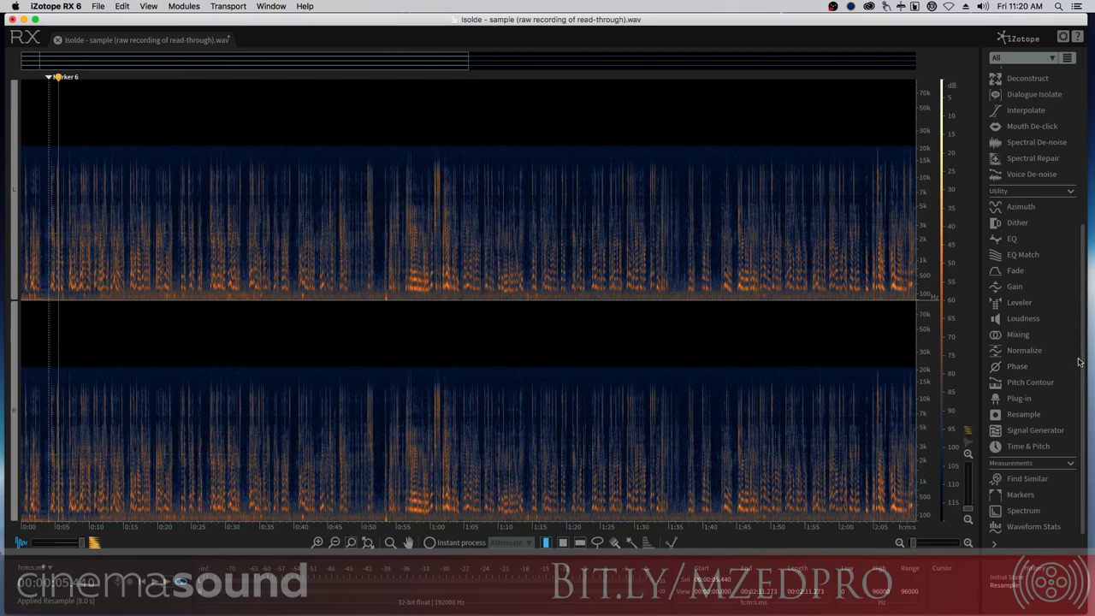
{"action": "left_click", "coordinate": [1024, 350]}
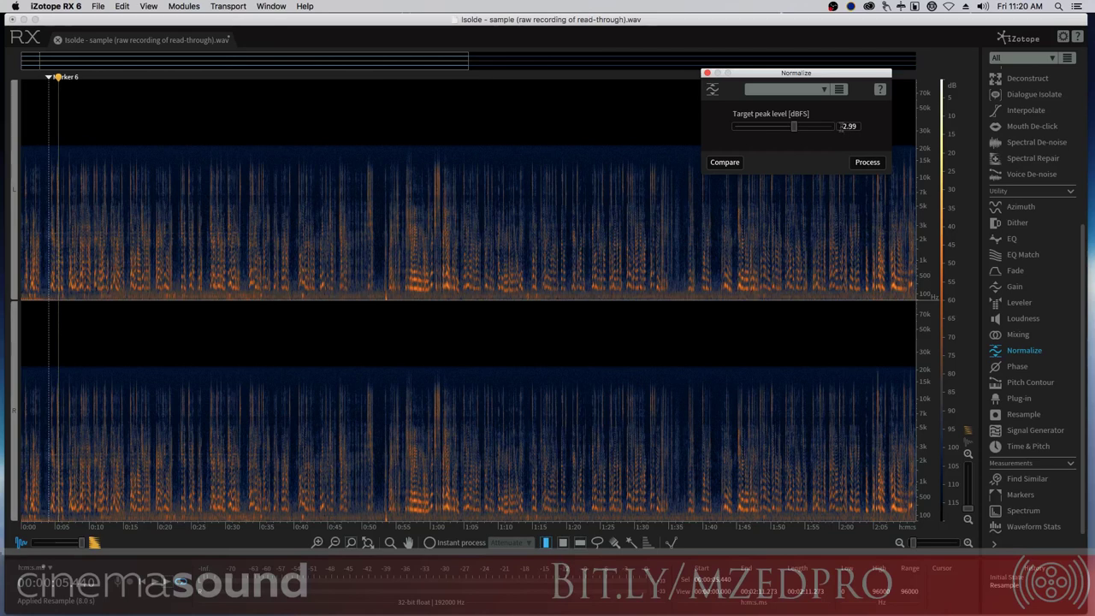
{"action": "left_click", "coordinate": [866, 162]}
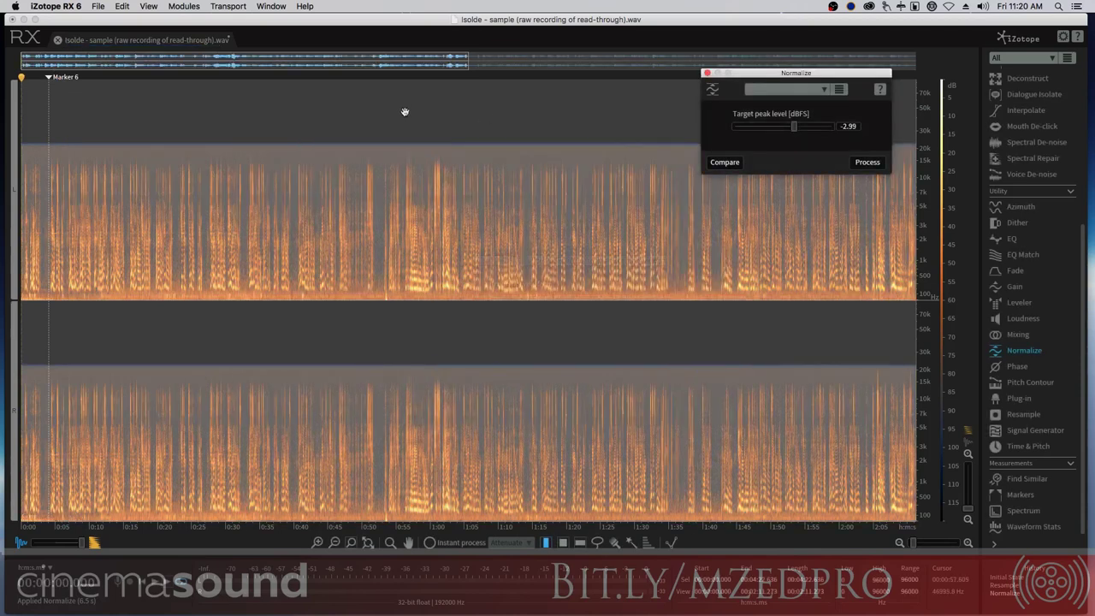
{"action": "left_click", "coordinate": [706, 74]}
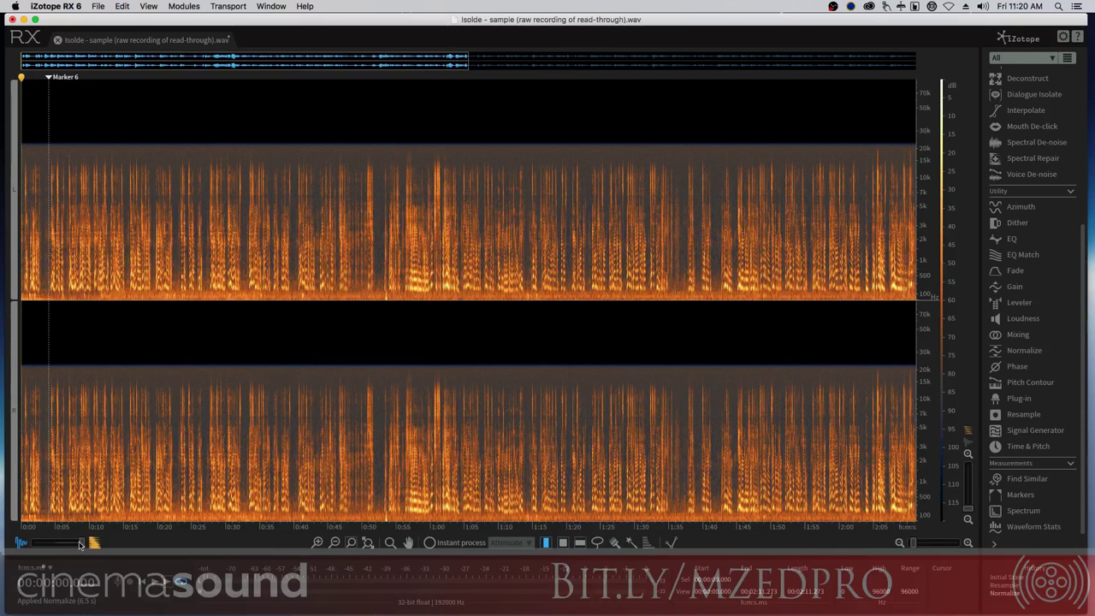
Play the normalized recording from the start and examine the first 16 seconds of its spectrogram up close
{"action": "mouse_move", "coordinate": [79, 544]}
{"action": "left_mouse_down"}
{"action": "mouse_move", "coordinate": [12, 542]}
{"action": "mouse_move", "coordinate": [82, 544]}
{"action": "left_mouse_up"}
{"action": "key", "text": "space"}
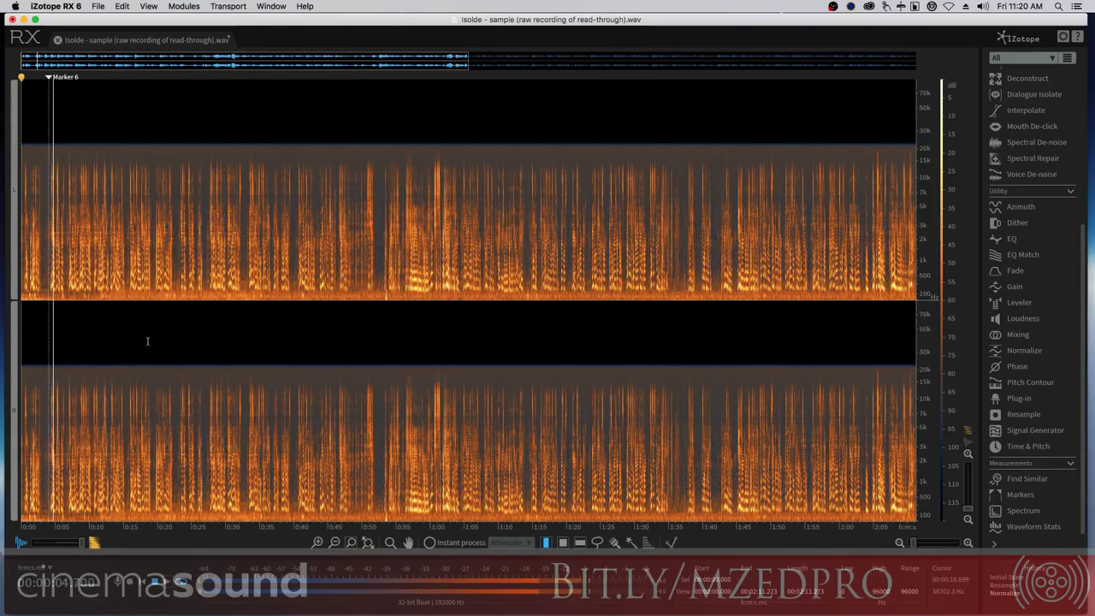
{"action": "key", "text": "space"}
{"action": "key", "text": "space"}
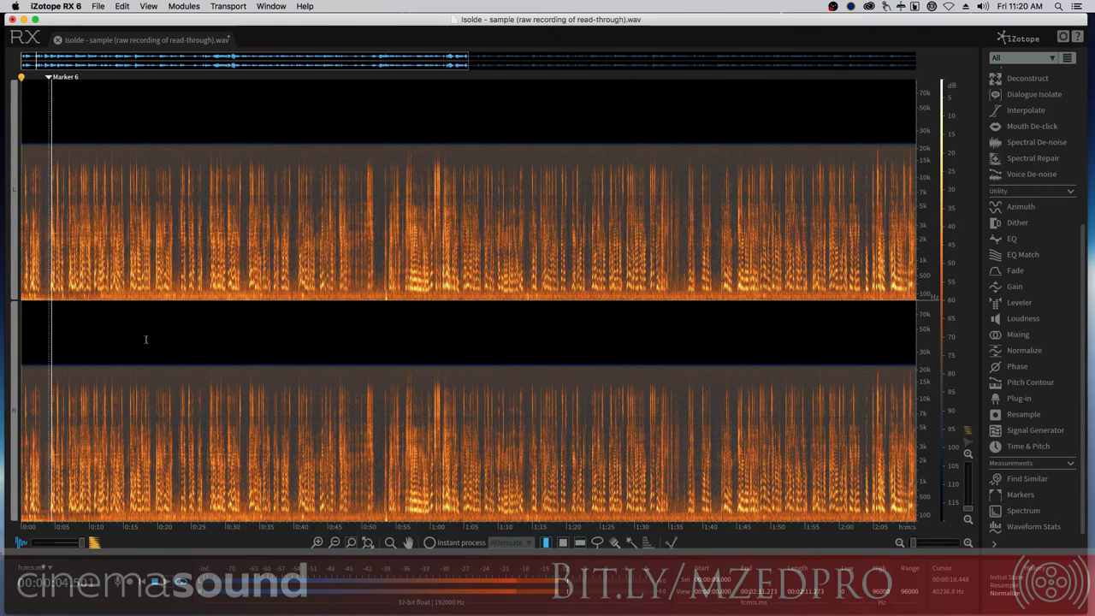
{"action": "key", "text": "super+="}
{"action": "key", "text": "super+="}
{"action": "key", "text": "super+="}
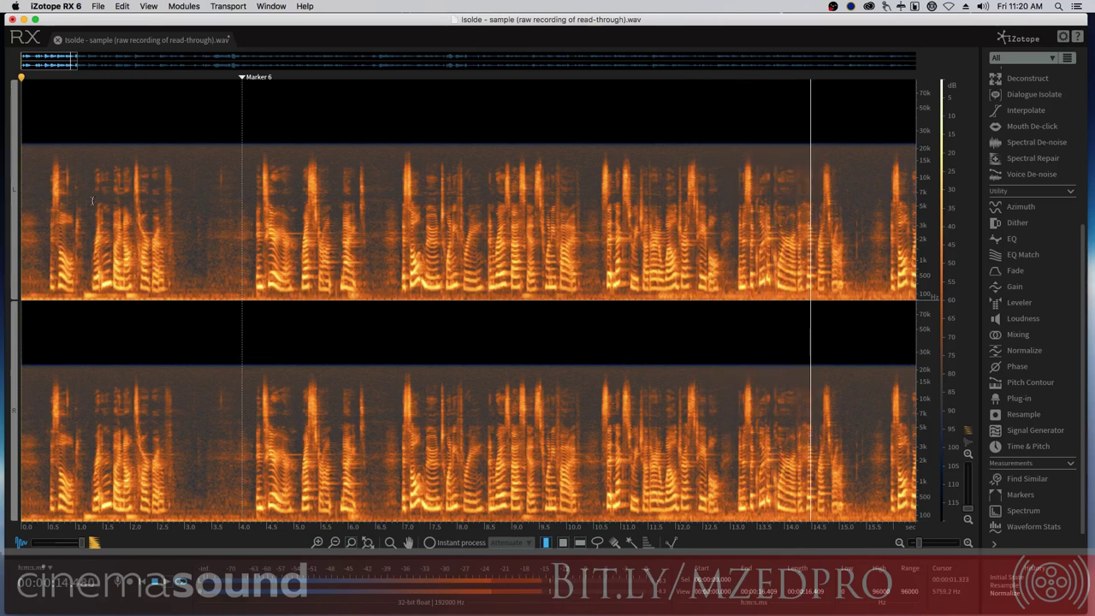
{"action": "key", "text": "space"}
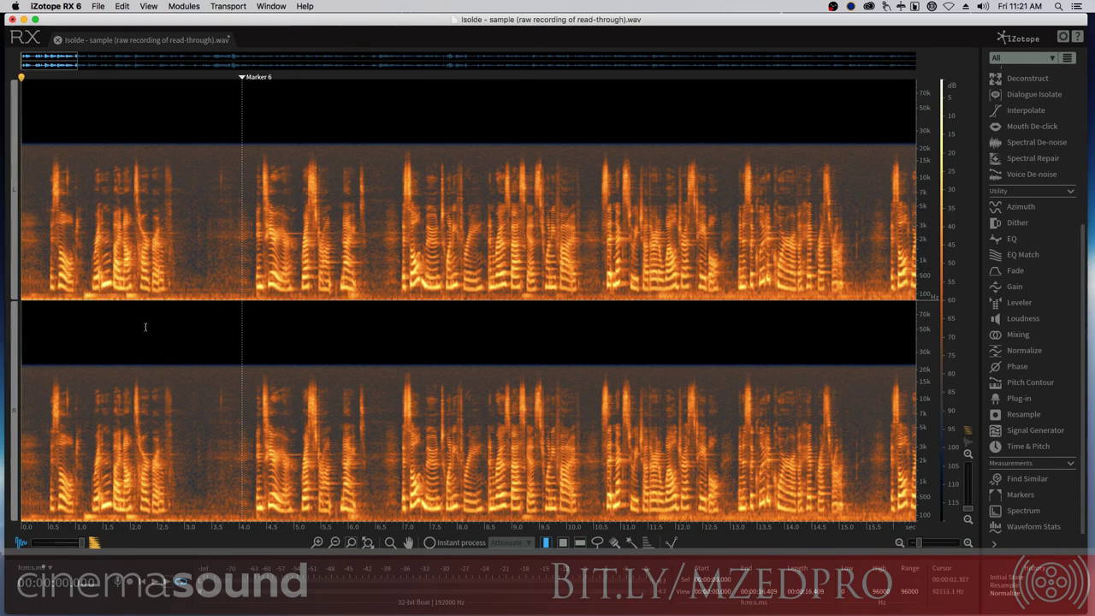
Lasso the low-frequency rumble under the speech from about 0.9 s to 2.5 s and audition only that selection
{"action": "key", "text": "l"}
{"action": "mouse_move", "coordinate": [89, 294]}
{"action": "left_mouse_down"}
{"action": "mouse_move", "coordinate": [156, 302]}
{"action": "mouse_move", "coordinate": [72, 296]}
{"action": "left_mouse_up"}
{"action": "key", "text": "space"}
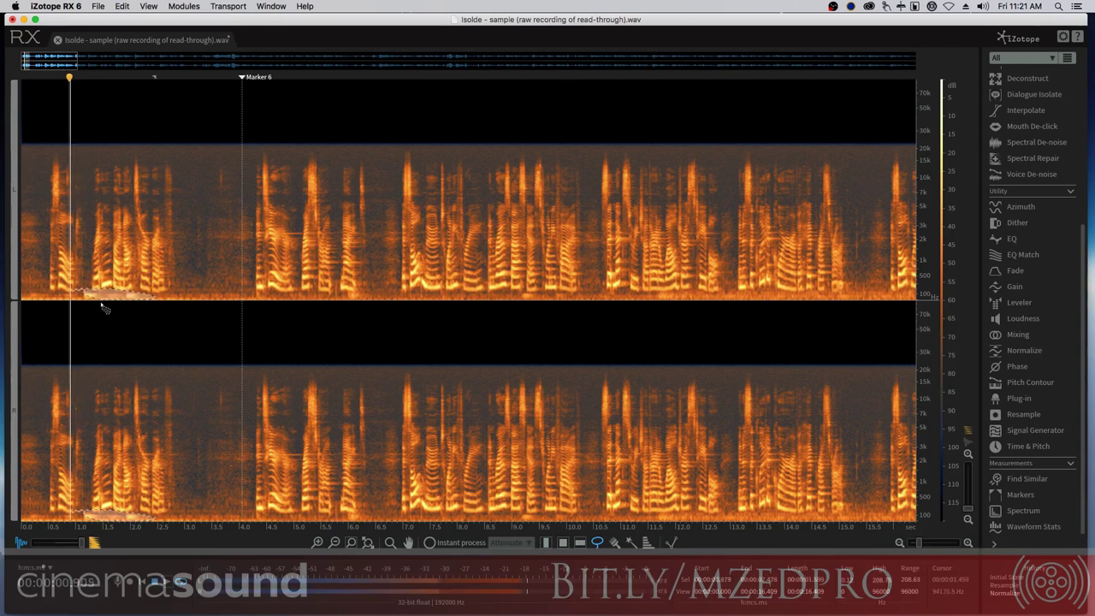
{"action": "left_click", "coordinate": [167, 582]}
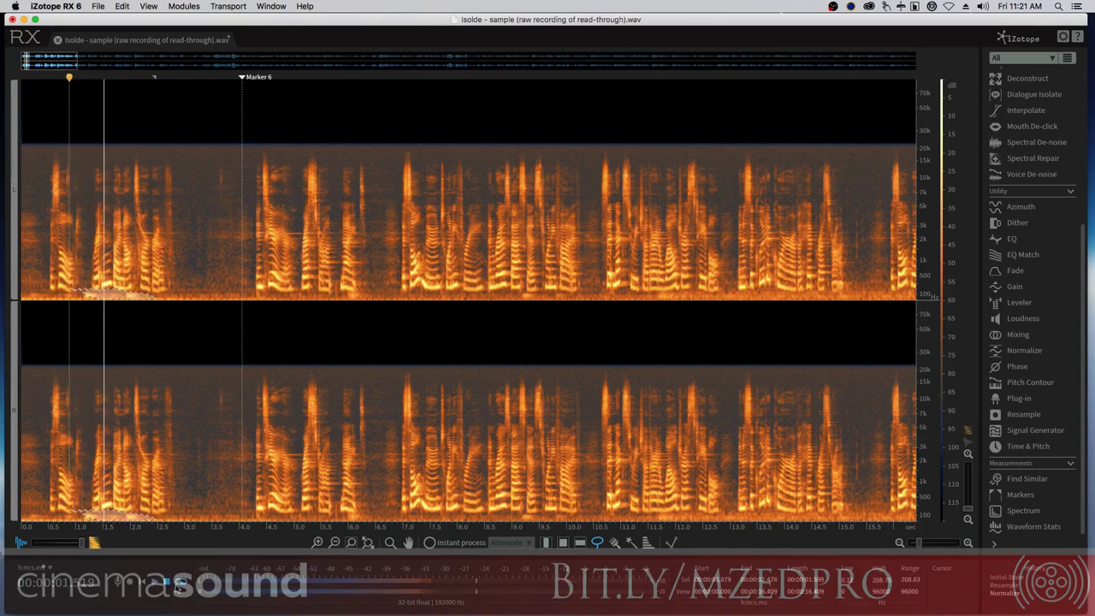
Lasso the gap between phrases from about 3.0 s to 4.3 s, audition it, and clear the selection
{"action": "left_click", "coordinate": [196, 238]}
{"action": "left_click_drag", "start_coordinate": [188, 240], "coordinate": [239, 196]}
{"action": "key", "text": "space"}
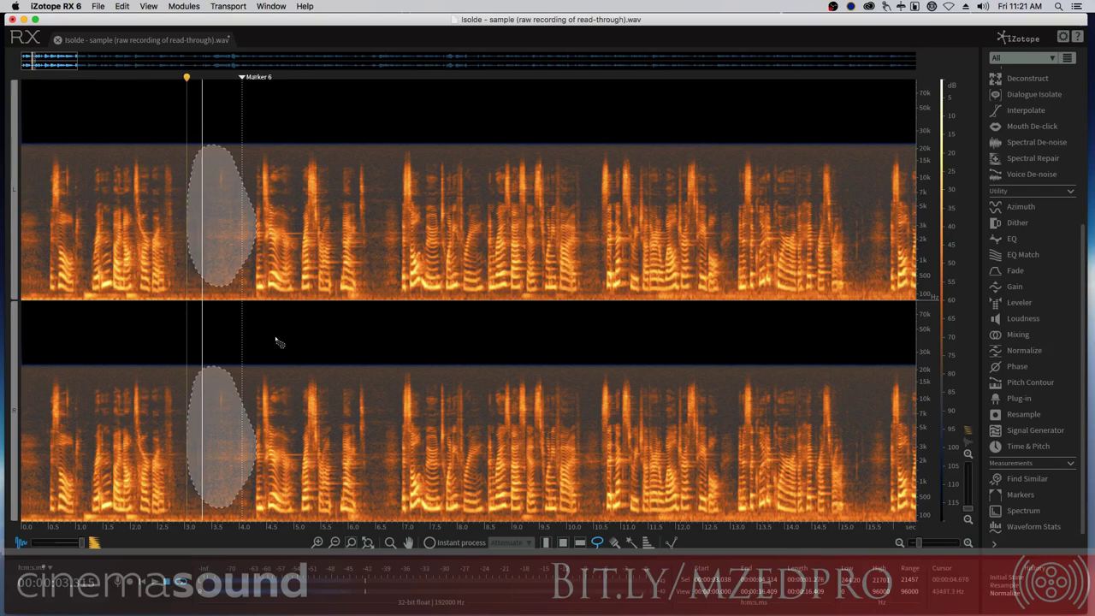
{"action": "left_click", "coordinate": [162, 586]}
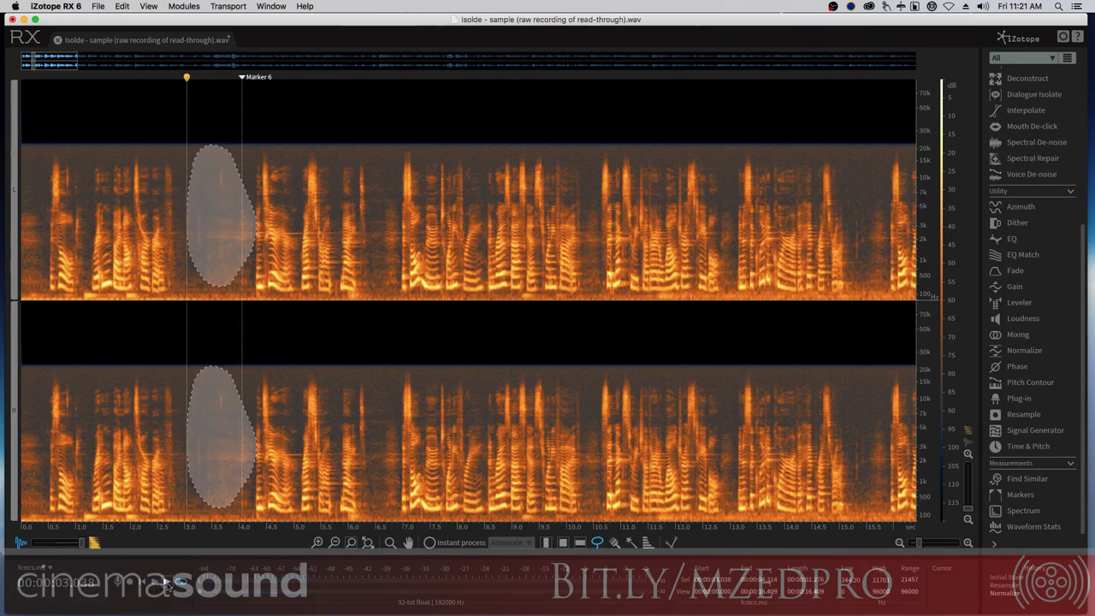
{"action": "left_click", "coordinate": [164, 203]}
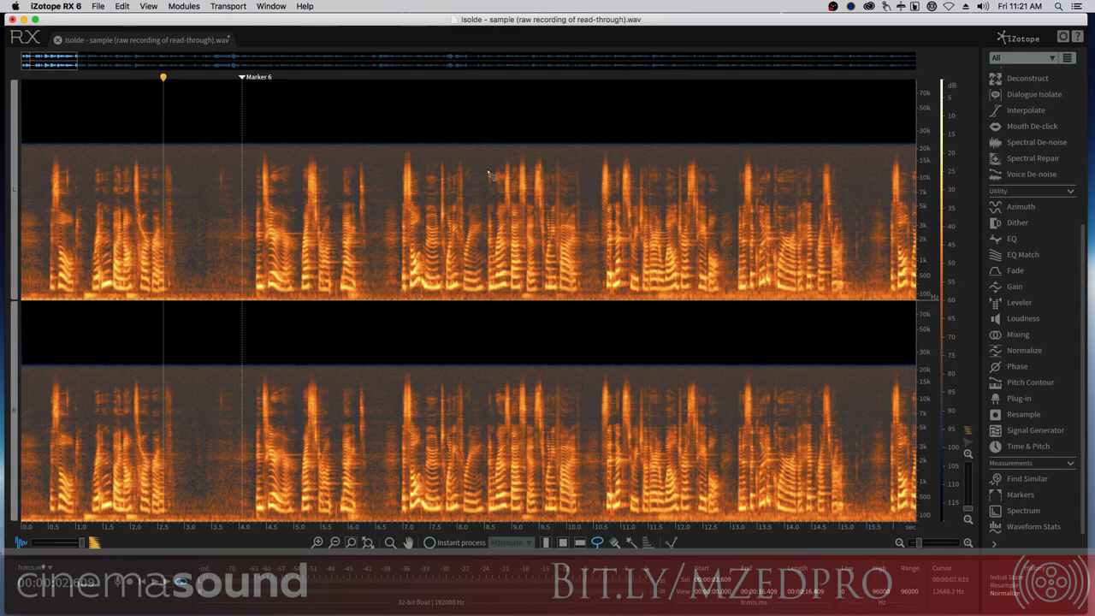
Lasso the speech from about 6.4 s to 11.4 s and audition it, then play the unselected audio from about 4.9 s
{"action": "mouse_move", "coordinate": [522, 152]}
{"action": "left_mouse_down"}
{"action": "mouse_move", "coordinate": [505, 160]}
{"action": "mouse_move", "coordinate": [633, 214]}
{"action": "mouse_move", "coordinate": [547, 157]}
{"action": "left_mouse_up"}
{"action": "key", "text": "space"}
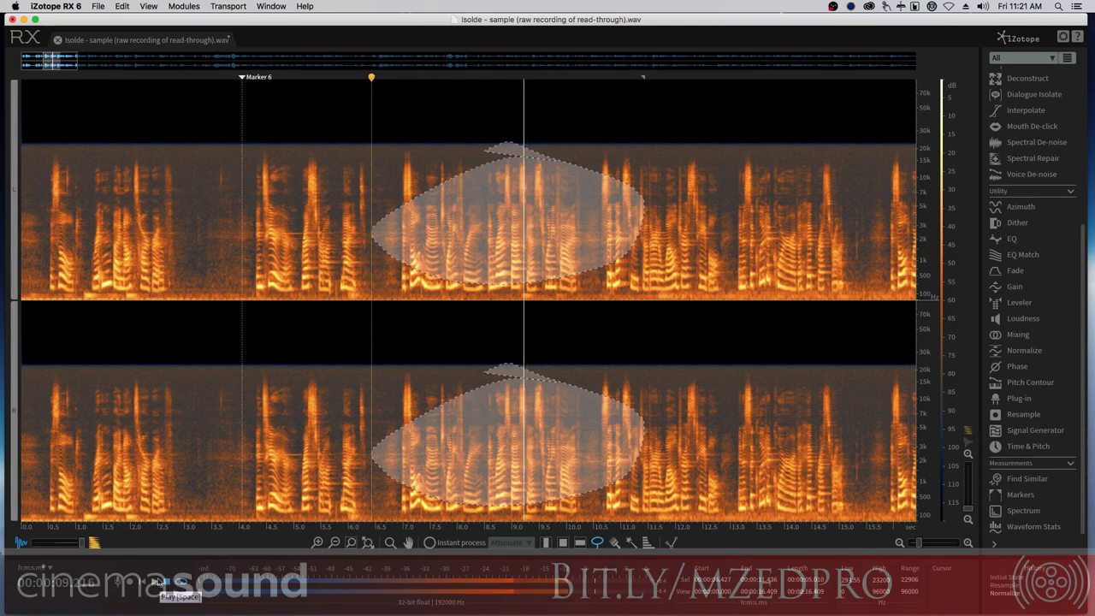
{"action": "left_click", "coordinate": [290, 282]}
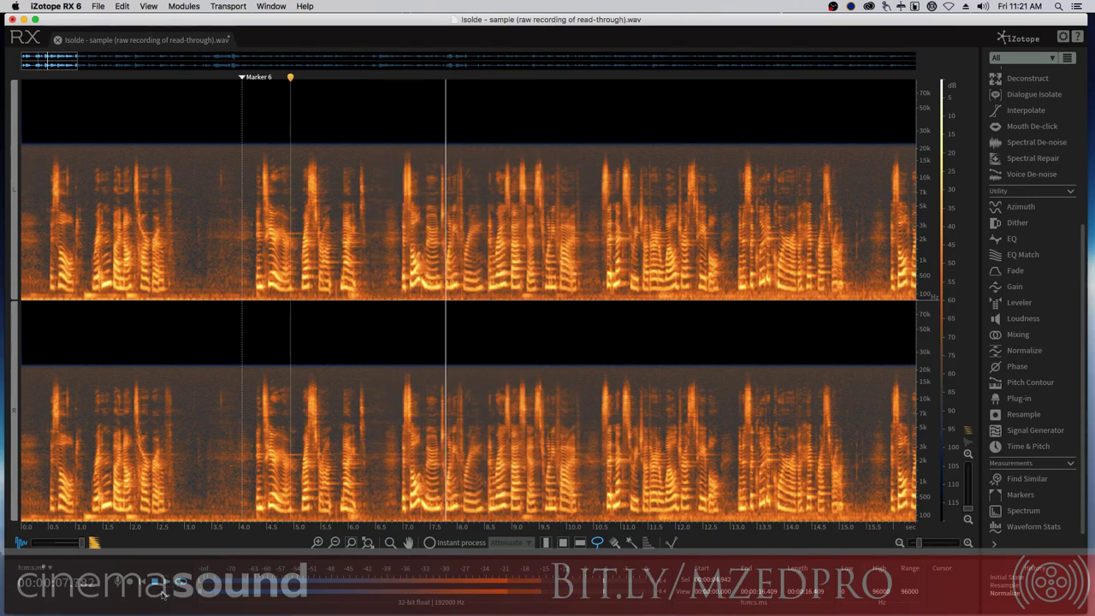
{"action": "key", "text": "space"}
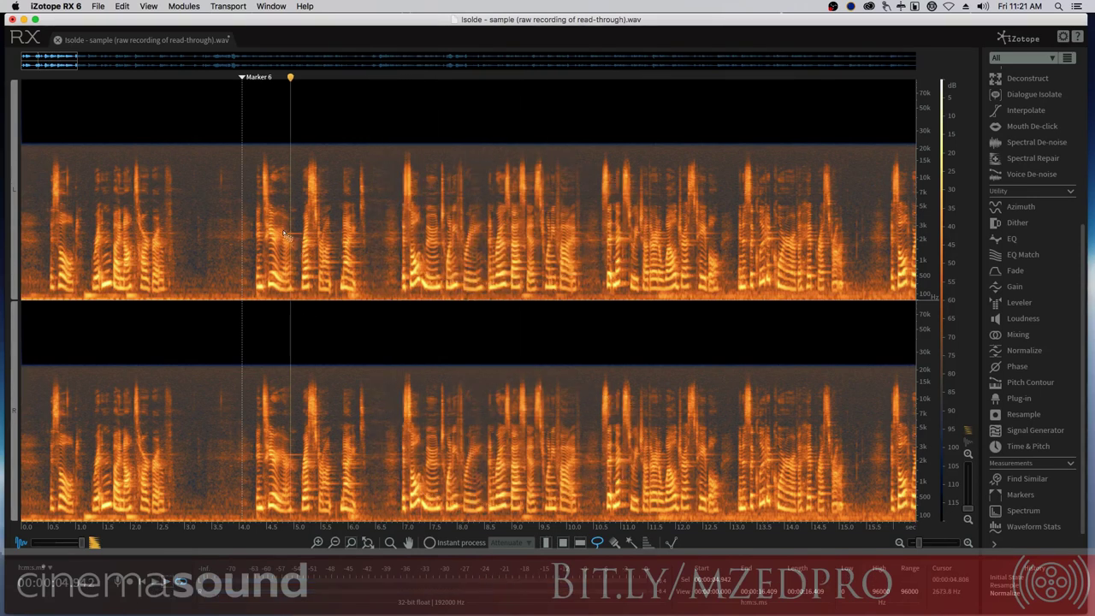
Lasso the thin horizontal tone between about 4.8 s and 5.3 s, around 2.2 to 2.7 kHz, and audition it
{"action": "mouse_move", "coordinate": [282, 231]}
{"action": "left_mouse_down"}
{"action": "mouse_move", "coordinate": [310, 240]}
{"action": "mouse_move", "coordinate": [287, 236]}
{"action": "left_mouse_up"}
{"action": "key", "text": "super+equal"}
{"action": "key", "text": "super+equal"}
{"action": "key", "text": "super+equal"}
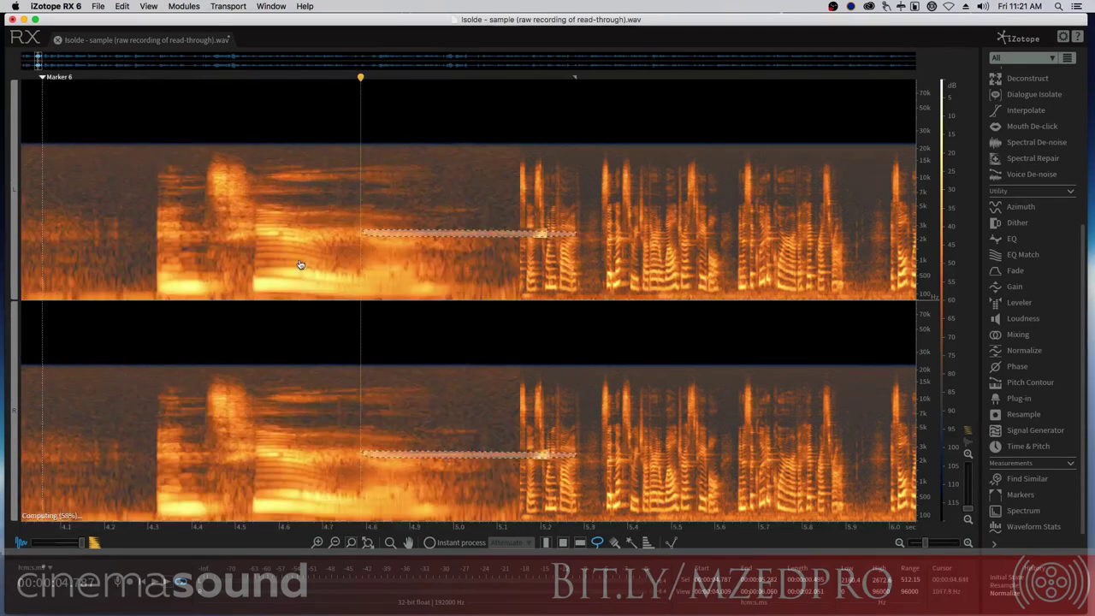
{"action": "key", "text": "space"}
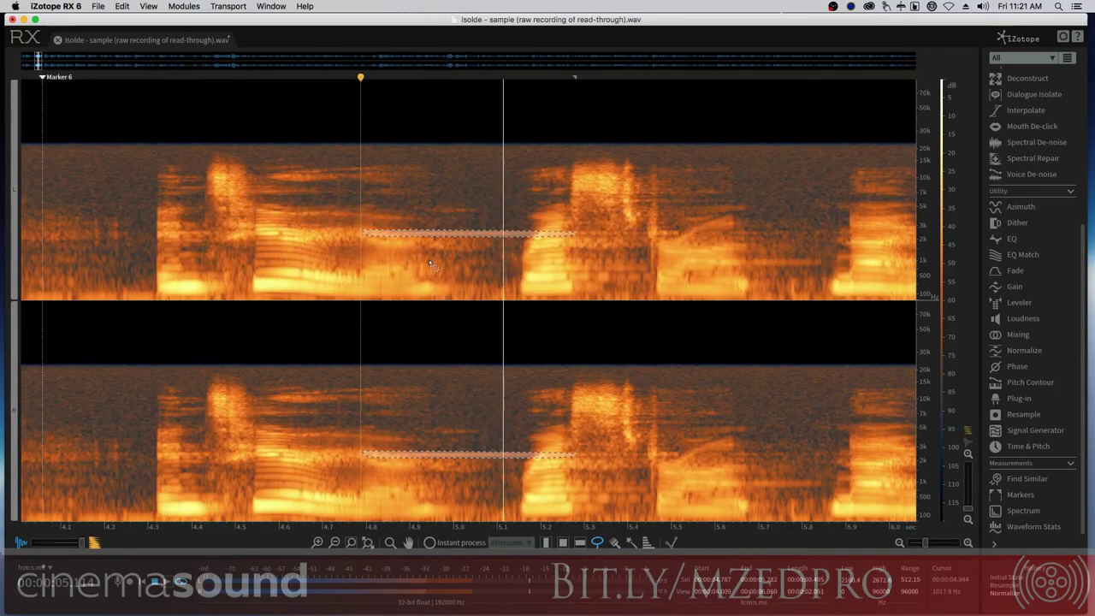
{"action": "left_click", "coordinate": [164, 583]}
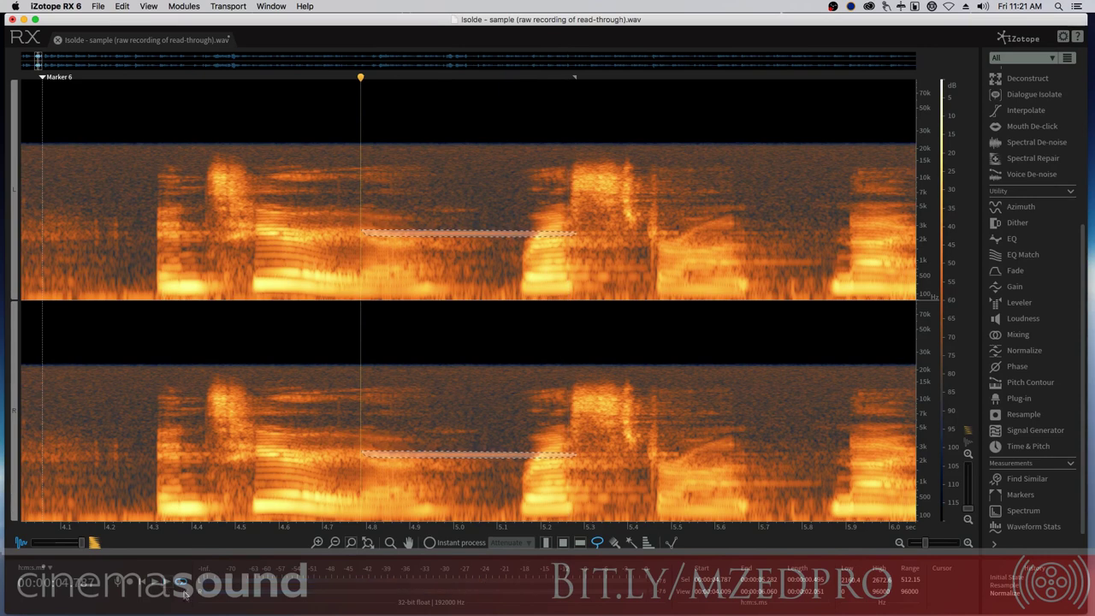
Select the frequency band from about 1850 to 2631 Hz across the whole recording and audition it from the start
{"action": "scroll", "coordinate": [215, 479], "scroll_direction": "down", "scroll_amount": 10}
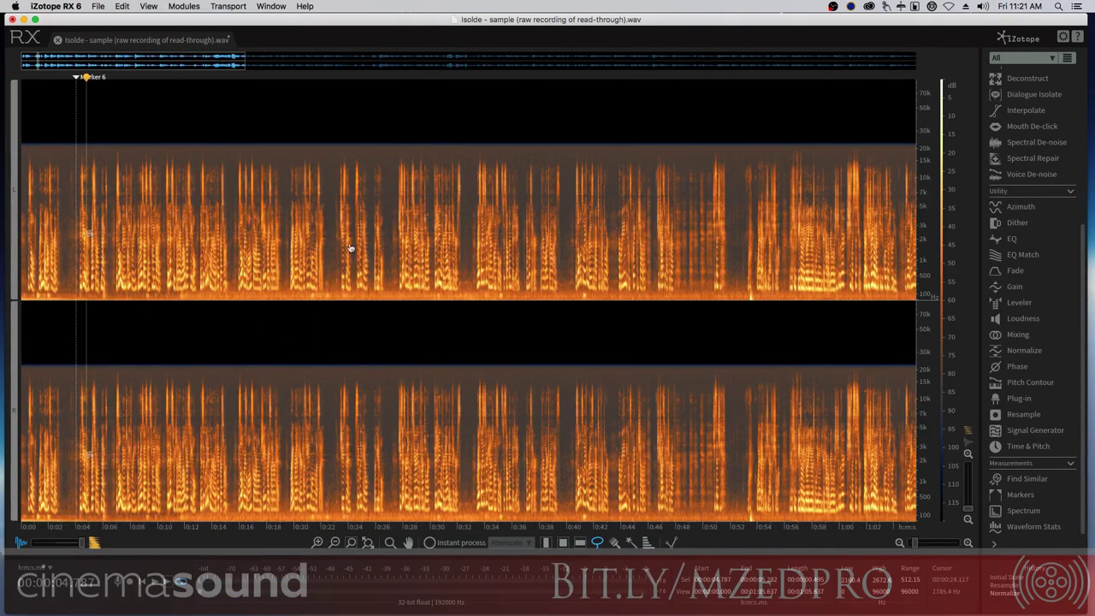
{"action": "key", "text": "f"}
{"action": "left_click_drag", "start_coordinate": [327, 230], "coordinate": [327, 242]}
{"action": "key", "text": "space"}
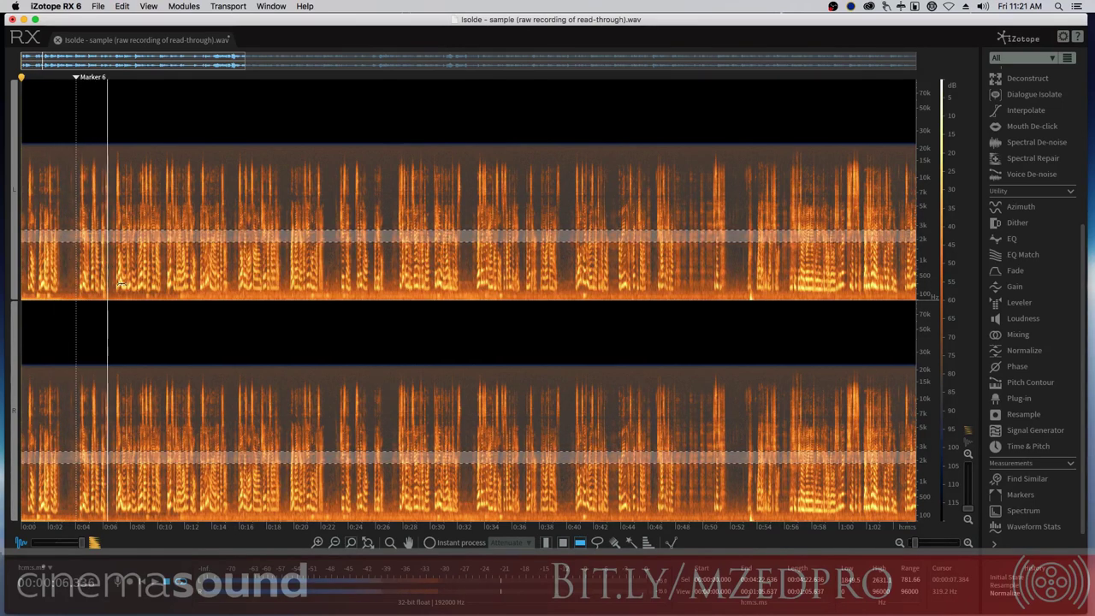
{"action": "key", "text": "space"}
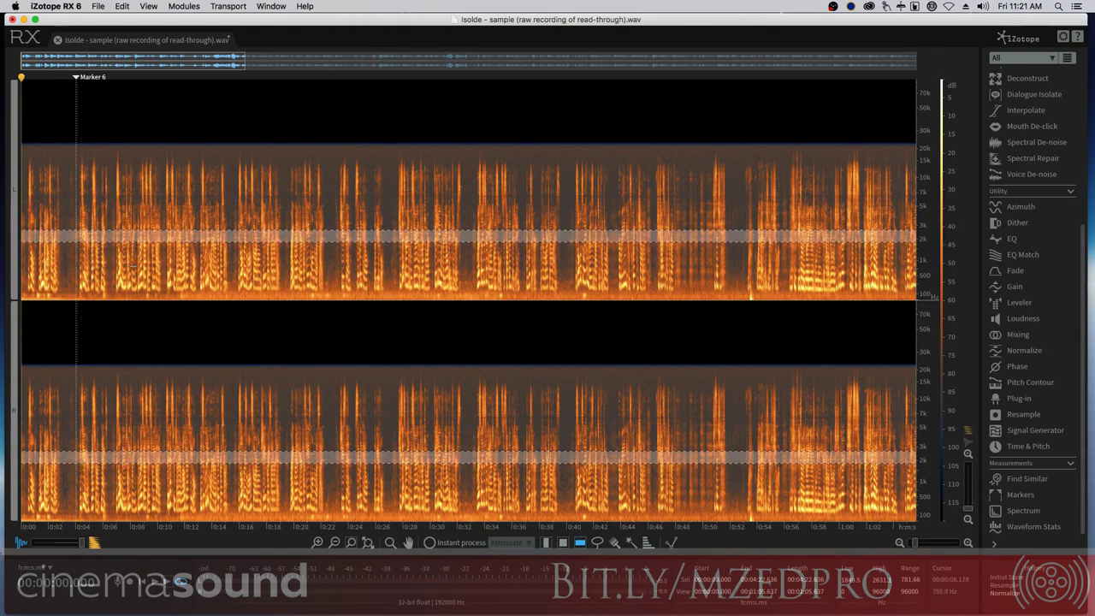
Select the lowest frequency band, up to about 142 Hz, across the whole recording, audition it, and silence it
{"action": "left_click", "coordinate": [321, 271]}
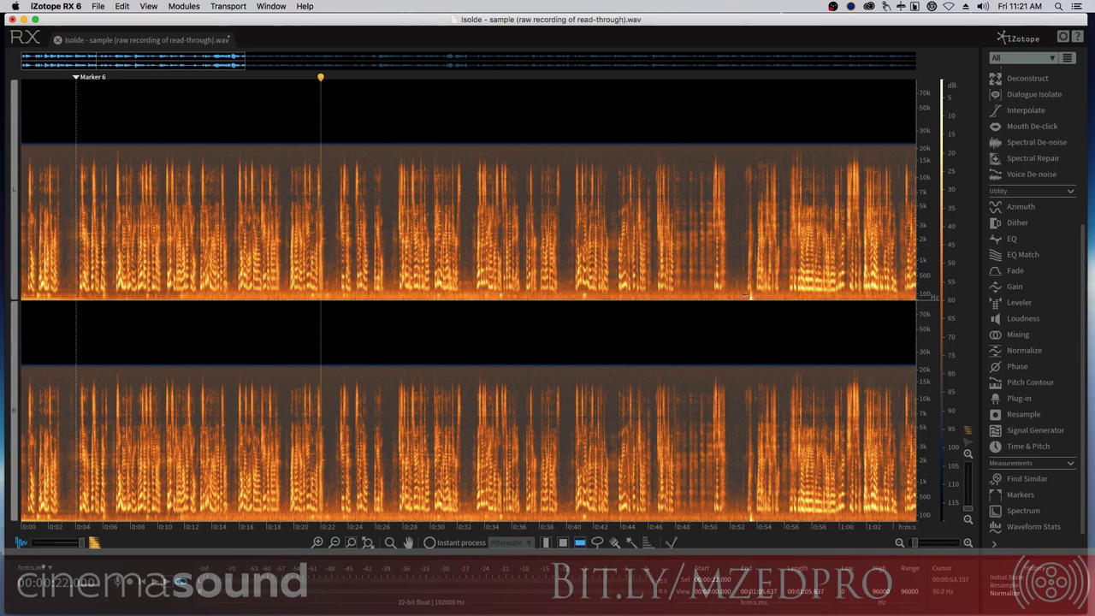
{"action": "scroll", "coordinate": [739, 296], "scroll_direction": "down", "scroll_amount": 5}
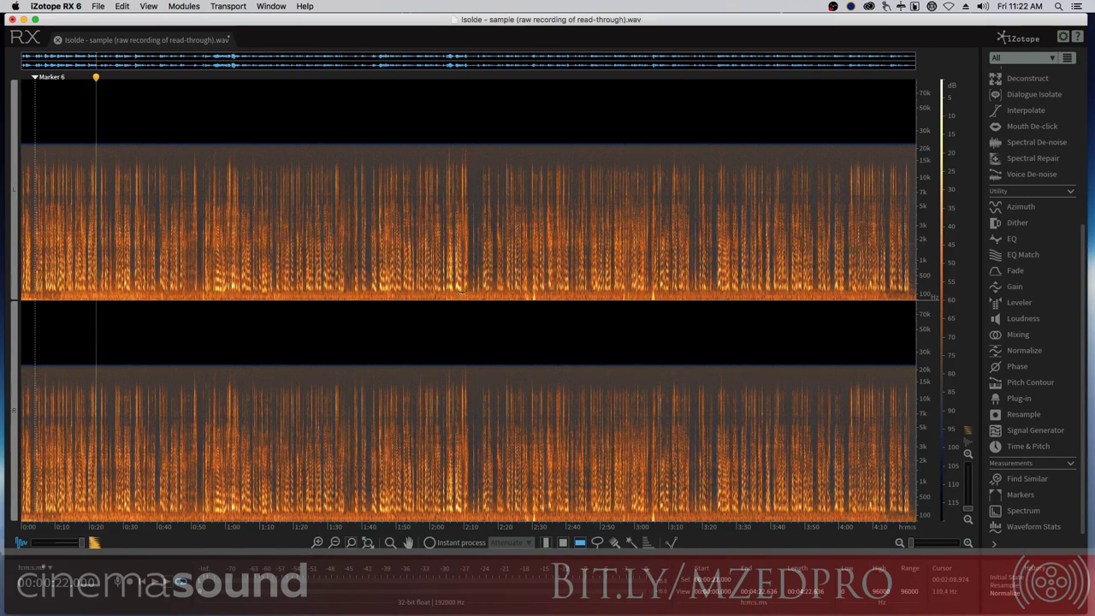
{"action": "left_click_drag", "start_coordinate": [461, 294], "coordinate": [461, 302]}
{"action": "key", "text": "space"}
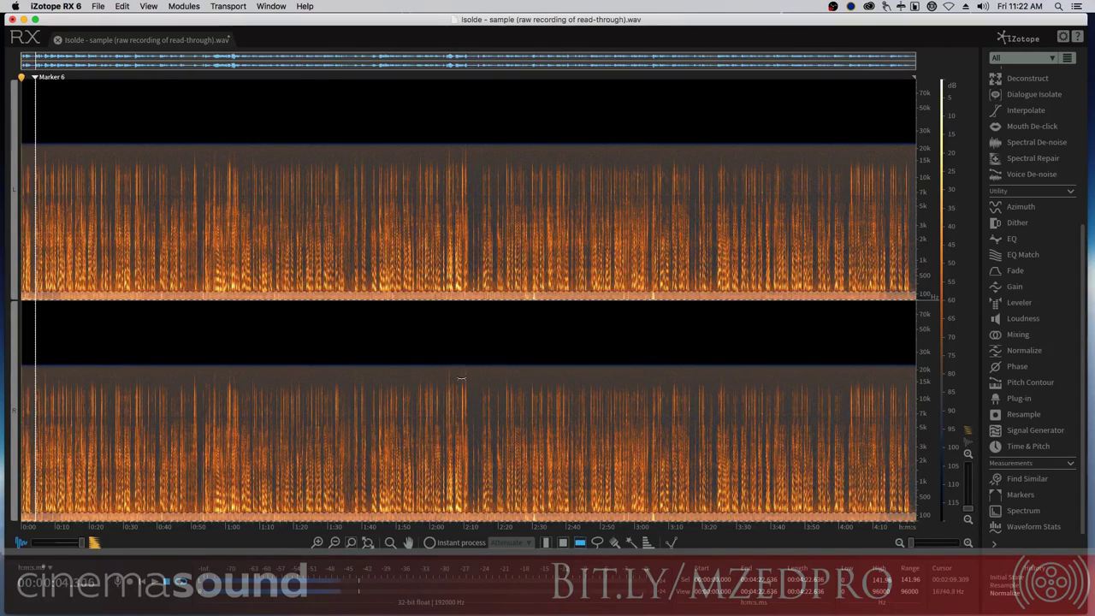
{"action": "key", "text": "BackSpace"}
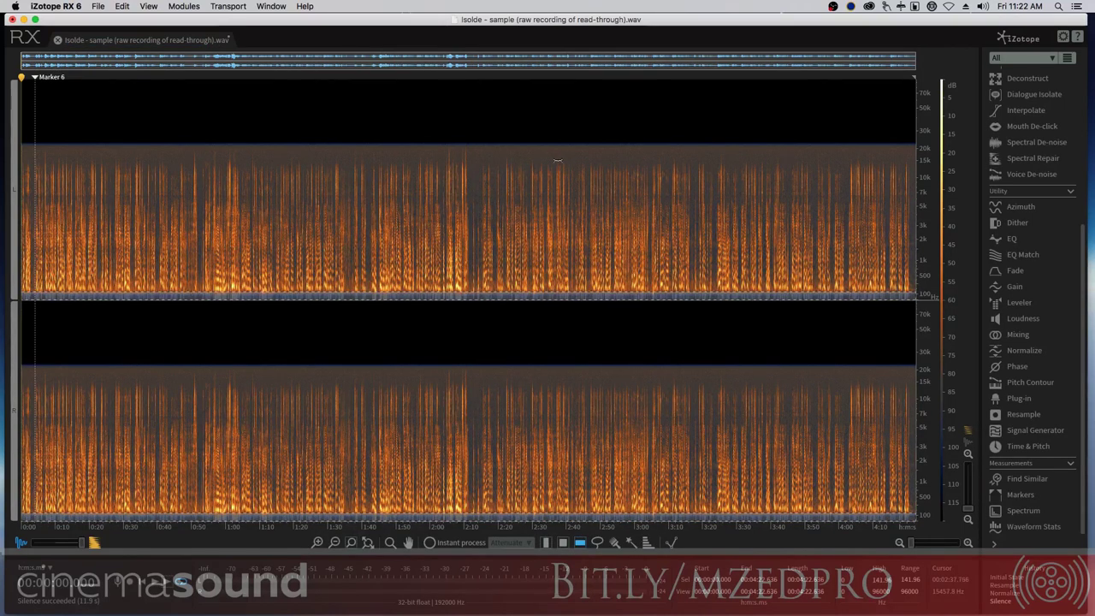
Select the high band from about 15.5 to 22 kHz across the whole recording, audition it, and clear the selection
{"action": "mouse_move", "coordinate": [558, 160]}
{"action": "left_mouse_down"}
{"action": "mouse_move", "coordinate": [557, 141]}
{"action": "mouse_move", "coordinate": [558, 172]}
{"action": "mouse_move", "coordinate": [539, 158]}
{"action": "left_mouse_up"}
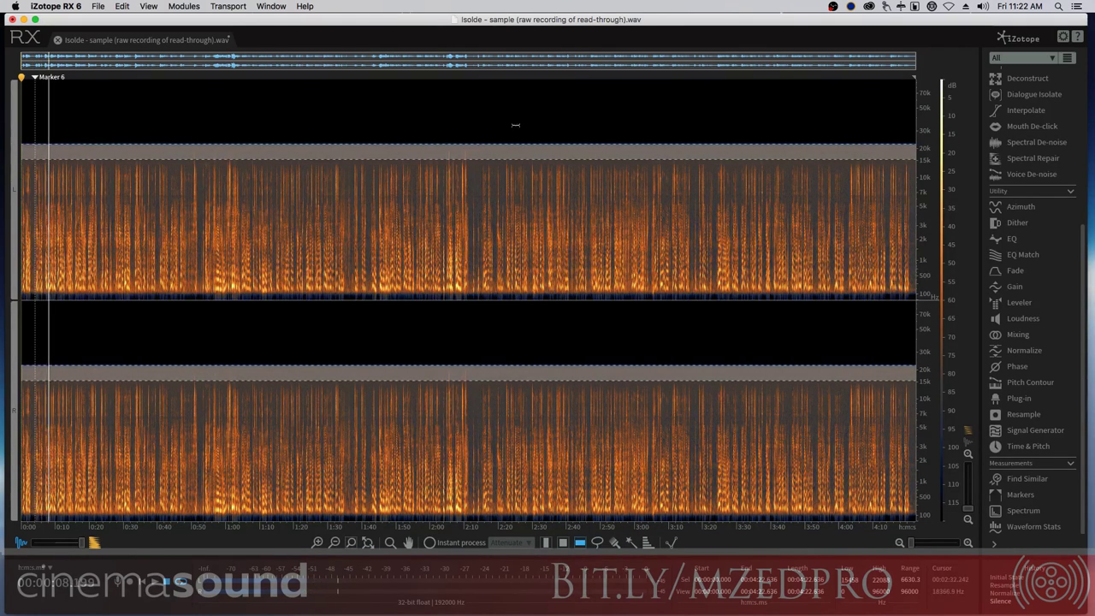
{"action": "key", "text": "space"}
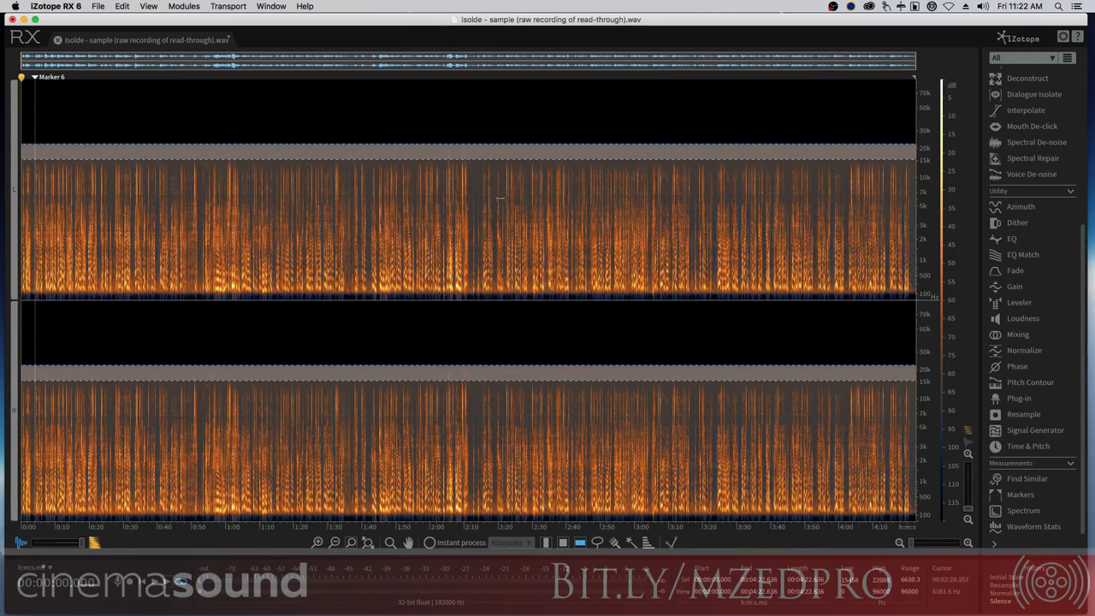
{"action": "left_click", "coordinate": [471, 201]}
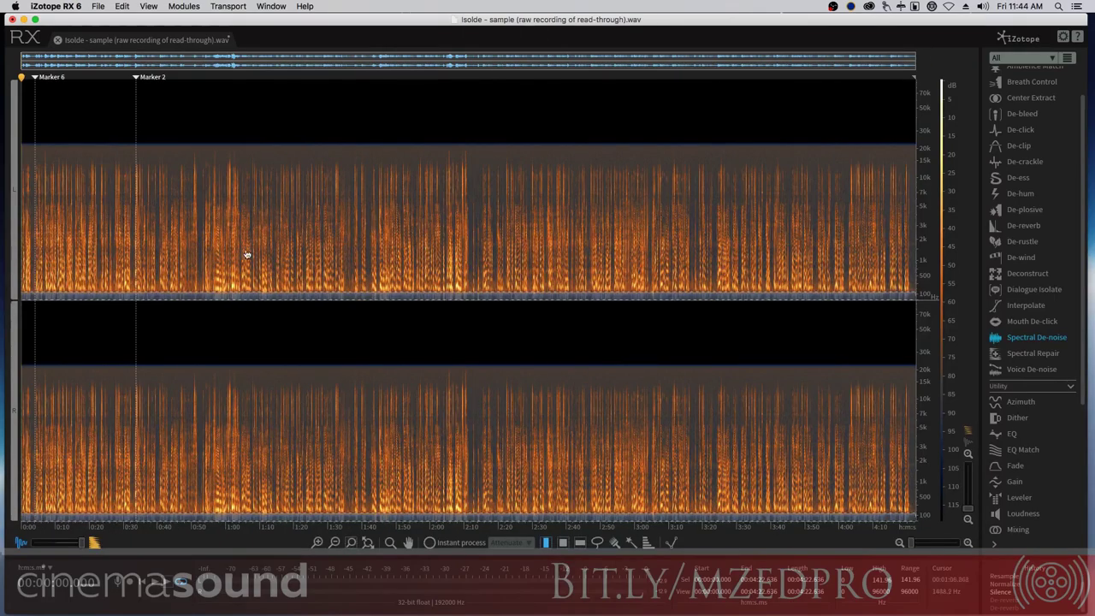
Play the opening section of the recording from about 4.2 s to hear the tone near Marker 6
{"action": "key", "text": "super+equal"}
{"action": "key", "text": "super+equal"}
{"action": "key", "text": "super+equal"}
{"action": "key", "text": "super+equal"}
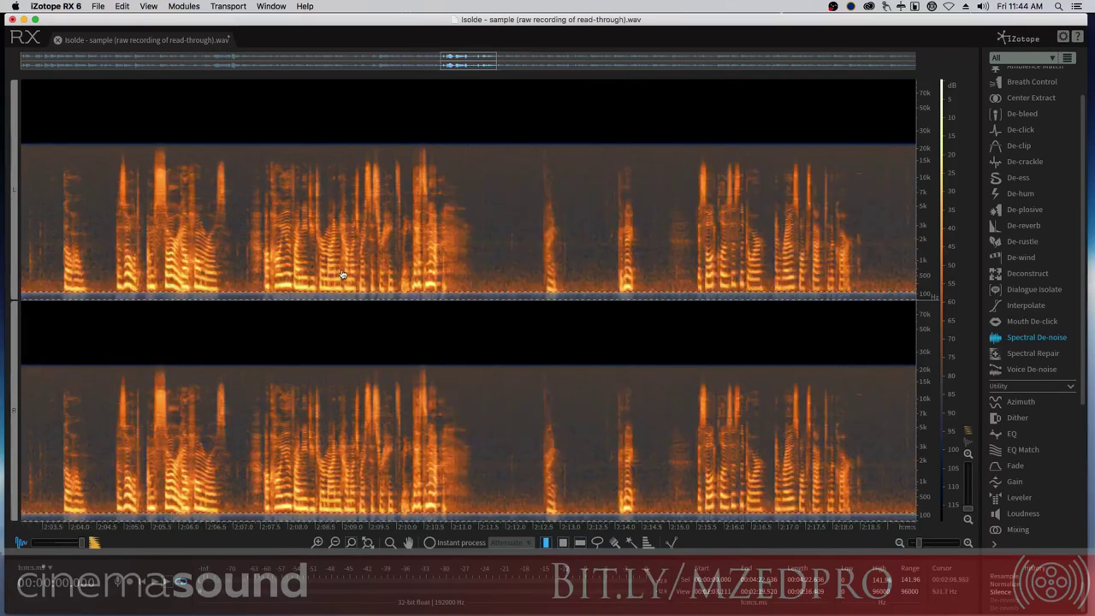
{"action": "left_click_drag", "start_coordinate": [465, 71], "coordinate": [32, 65]}
{"action": "left_click", "coordinate": [254, 221]}
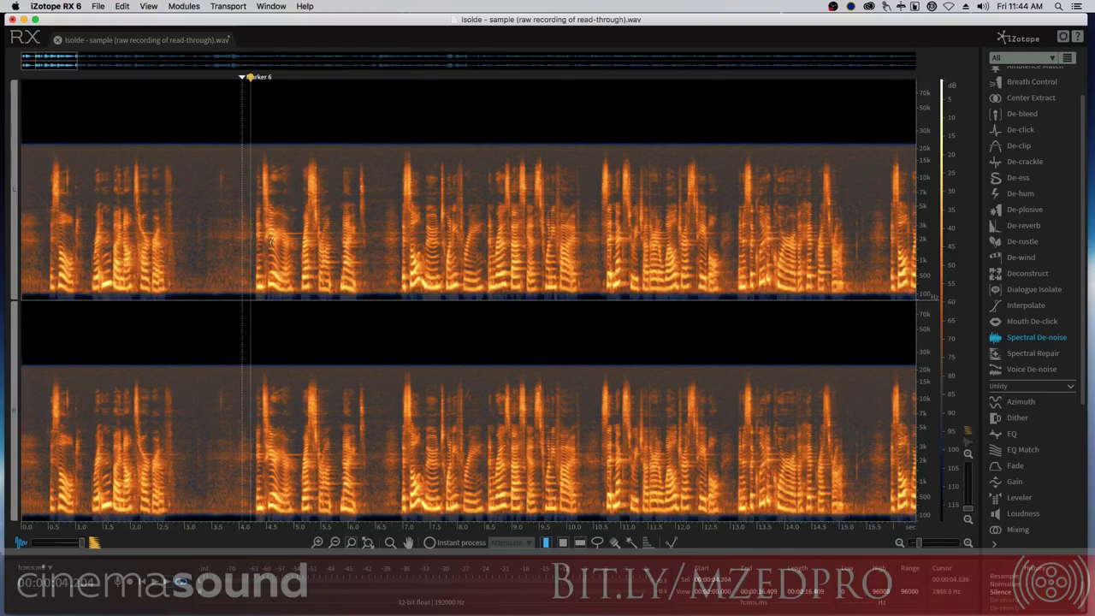
{"action": "key", "text": "space"}
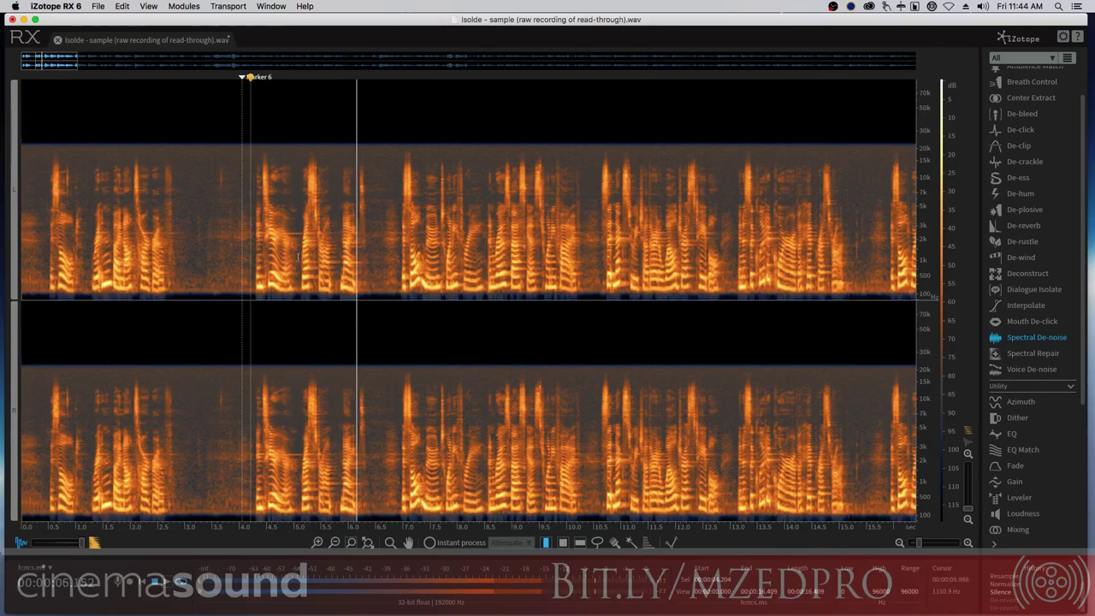
{"action": "key", "text": "space"}
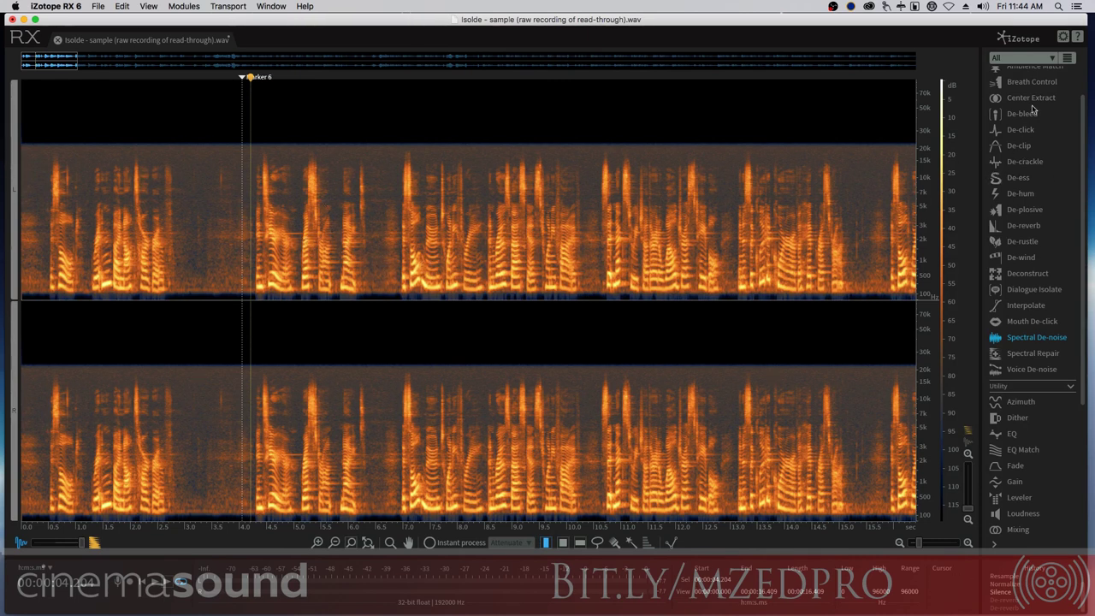
Open the De-hum module and set its base frequency mode to Free
{"action": "left_click", "coordinate": [1020, 194]}
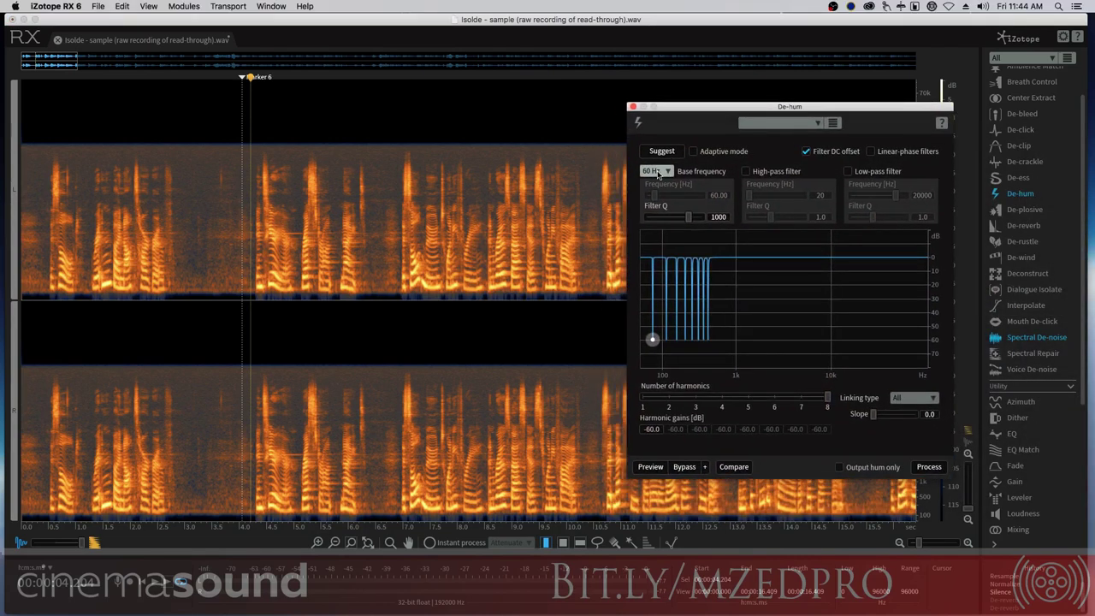
{"action": "left_click", "coordinate": [657, 171]}
{"action": "left_click", "coordinate": [658, 217]}
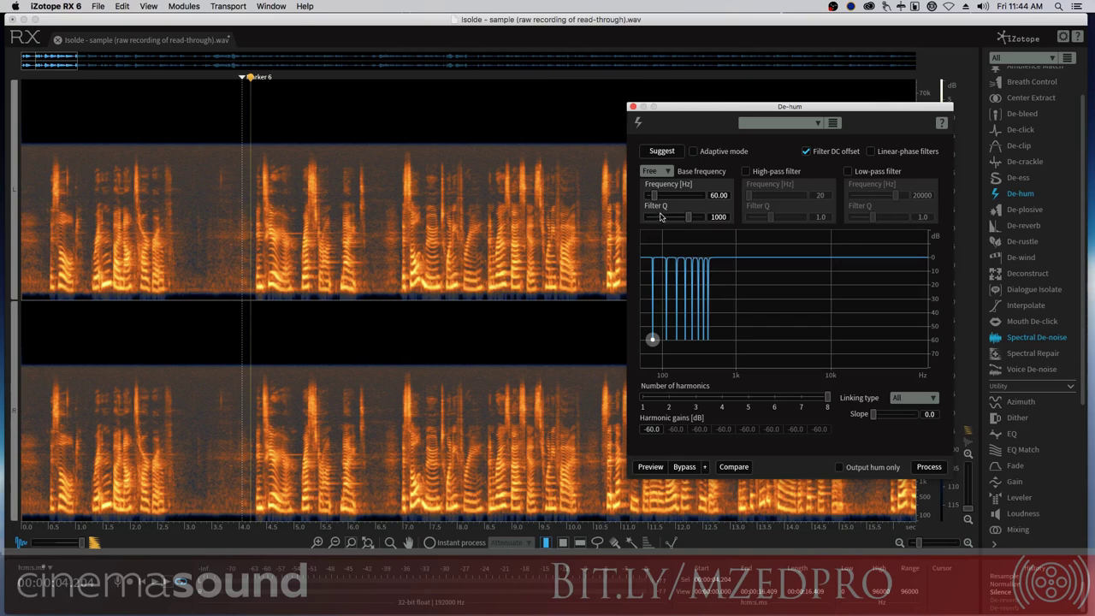
{"action": "left_click_drag", "start_coordinate": [681, 121], "coordinate": [635, 378]}
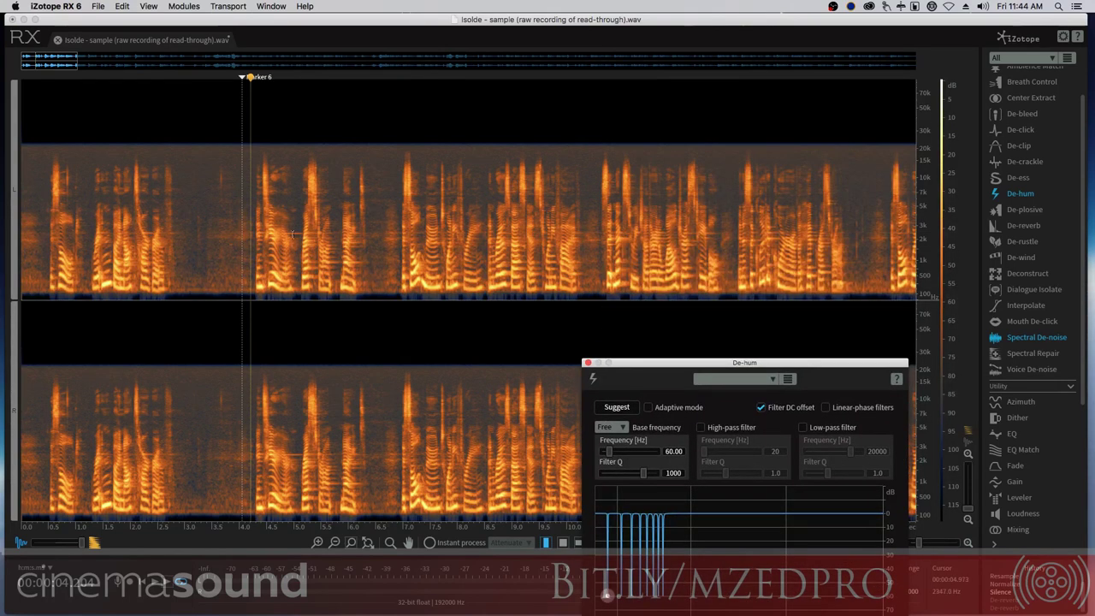
Examine the horizontal tone on the frequency axis between about 1.7 and 4.2 kHz, and set De-hum's base frequency to 2150 Hz
{"action": "left_click", "coordinate": [588, 361]}
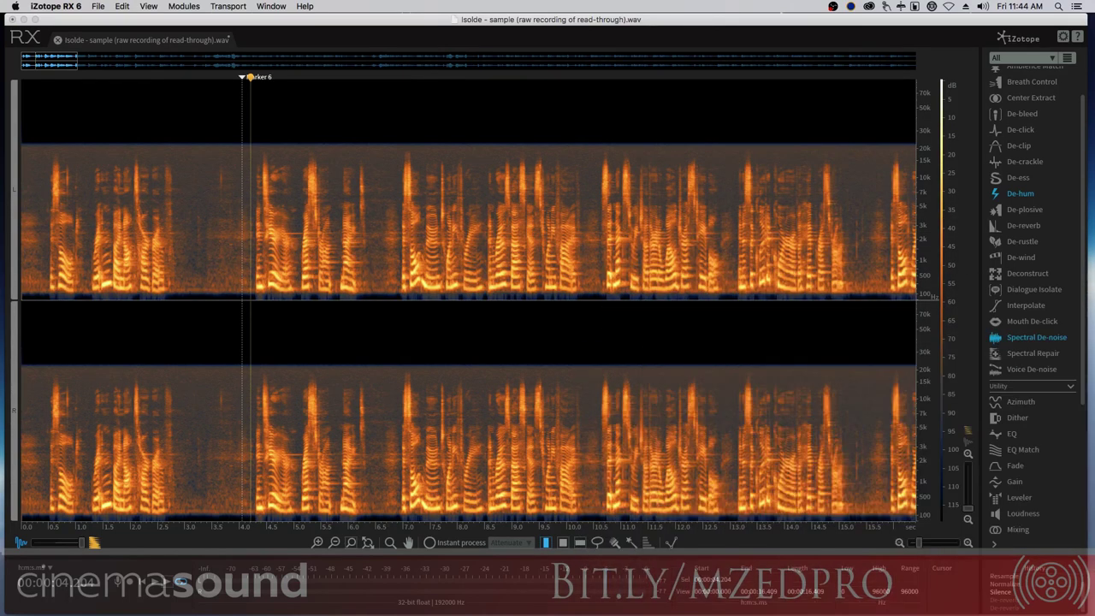
{"action": "left_click_drag", "start_coordinate": [972, 511], "coordinate": [971, 440]}
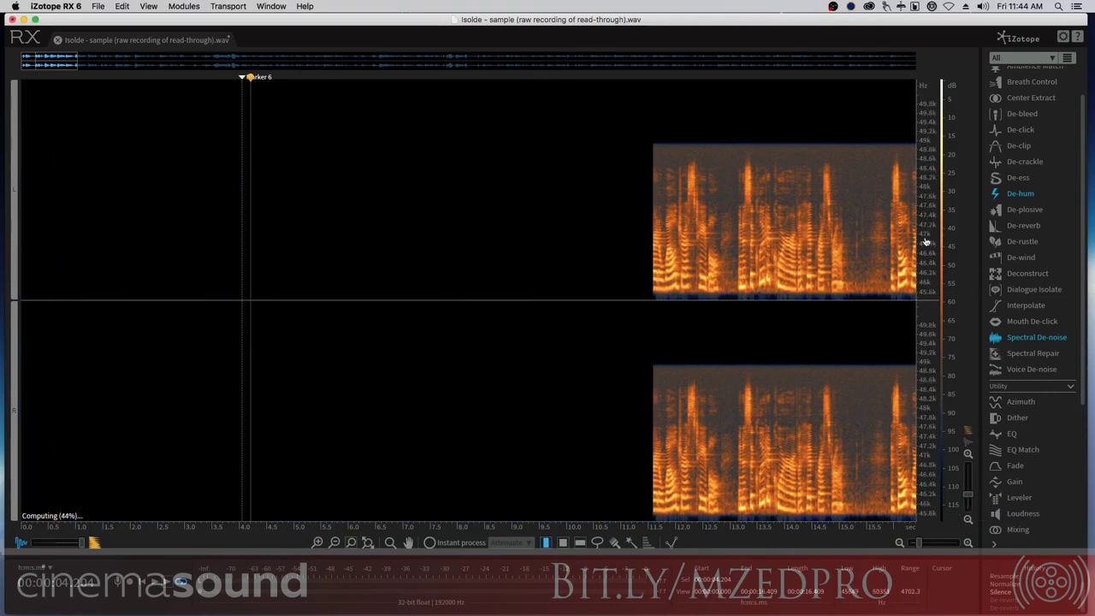
{"action": "left_click_drag", "start_coordinate": [926, 242], "coordinate": [941, 99]}
{"action": "left_click_drag", "start_coordinate": [927, 240], "coordinate": [932, 111]}
{"action": "left_click_drag", "start_coordinate": [925, 231], "coordinate": [926, 129]}
{"action": "left_click_drag", "start_coordinate": [969, 493], "coordinate": [969, 502]}
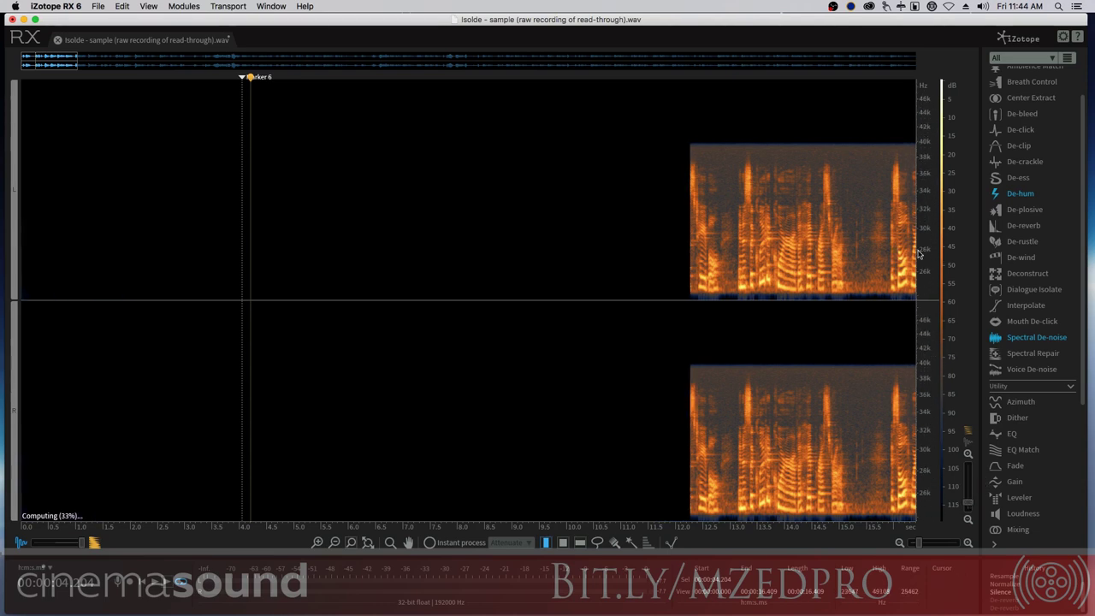
{"action": "left_click_drag", "start_coordinate": [920, 254], "coordinate": [930, 111]}
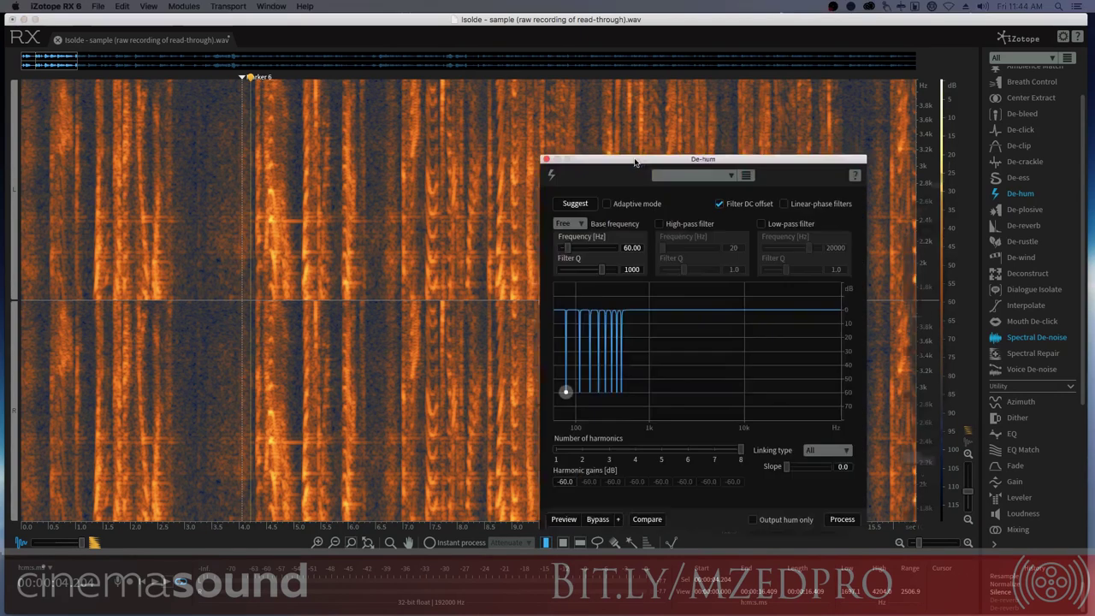
{"action": "left_click", "coordinate": [596, 240]}
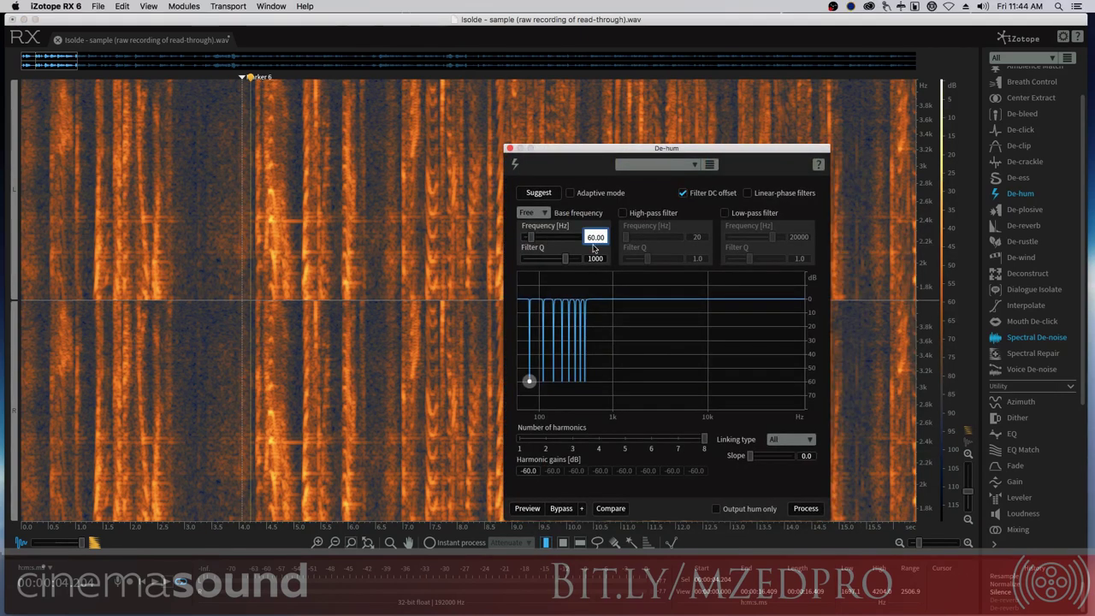
{"action": "key", "text": "BackSpace"}
{"action": "key", "text": "Return"}
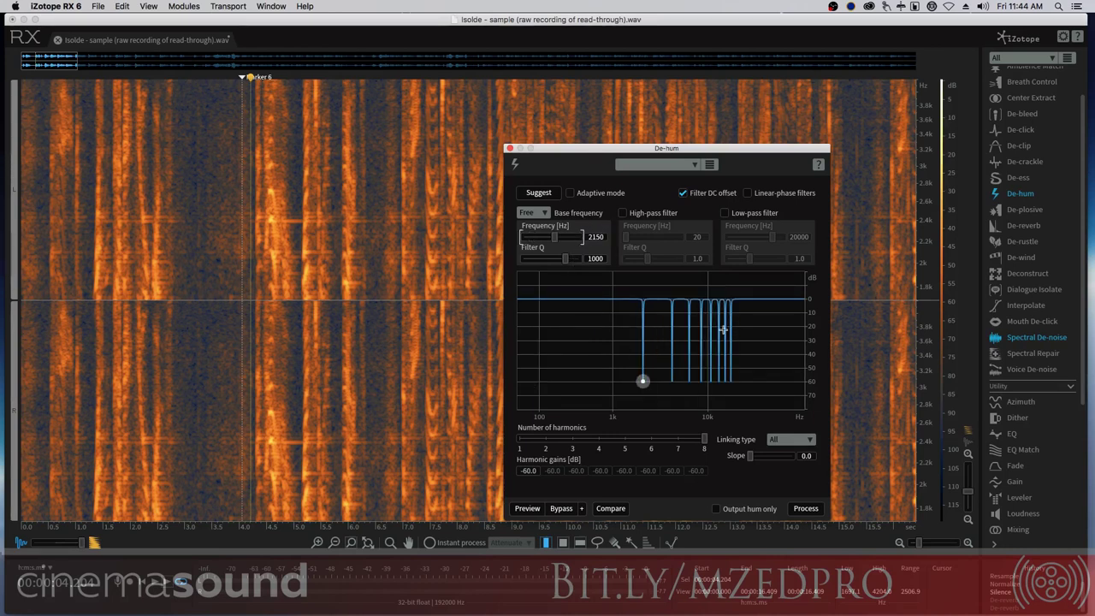
Preview the De-hum filter from about 4.0 s, at Marker 6
{"action": "left_click_drag", "start_coordinate": [633, 152], "coordinate": [438, 305]}
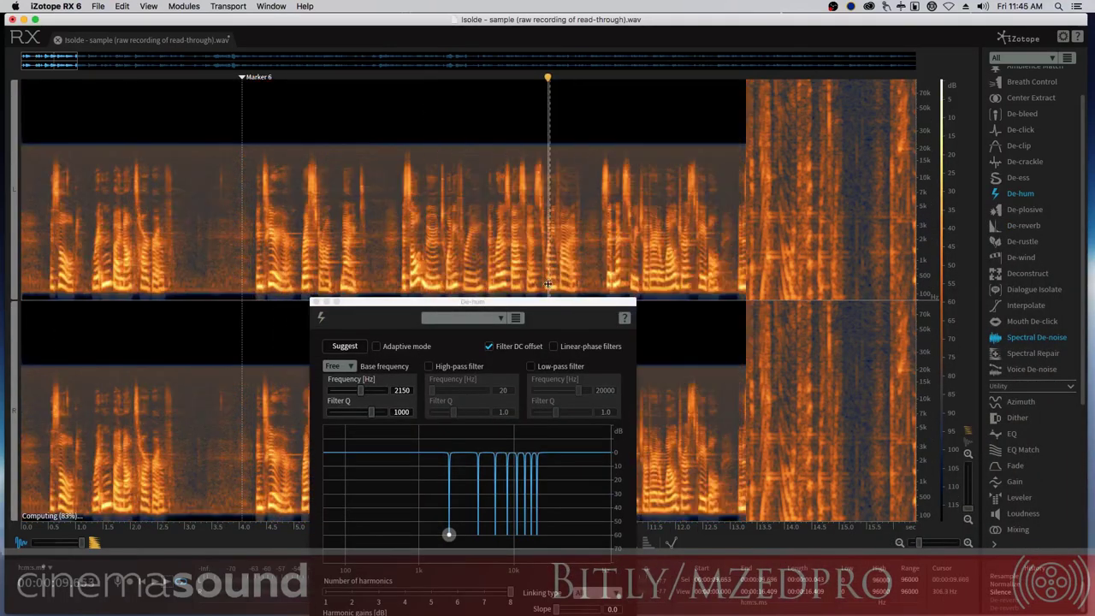
{"action": "left_click_drag", "start_coordinate": [545, 304], "coordinate": [693, 319]}
{"action": "left_click", "coordinate": [241, 227]}
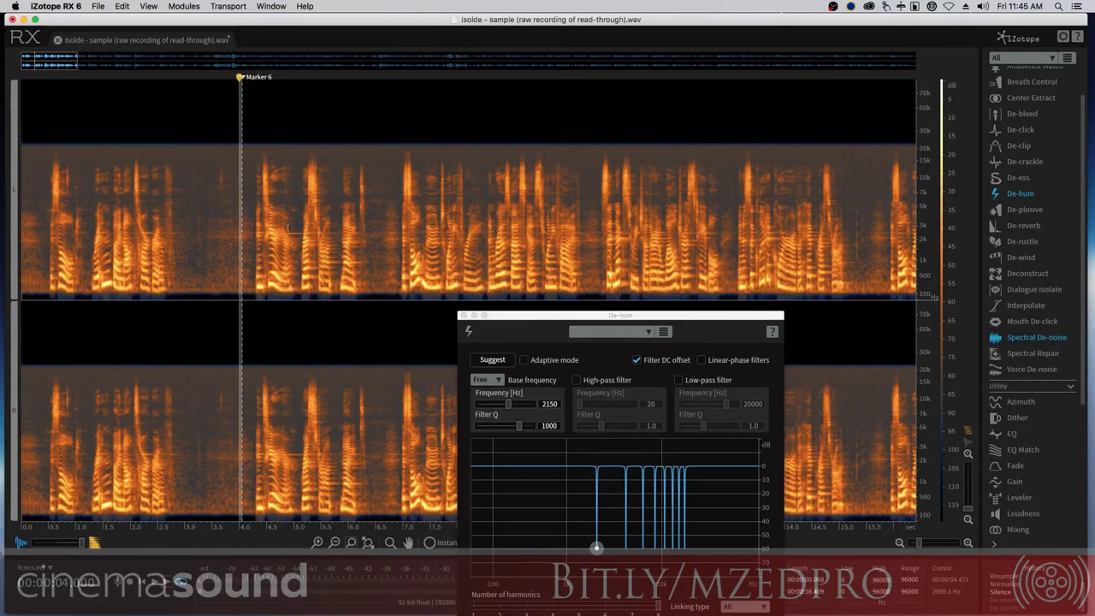
{"action": "left_click_drag", "start_coordinate": [541, 323], "coordinate": [818, 137]}
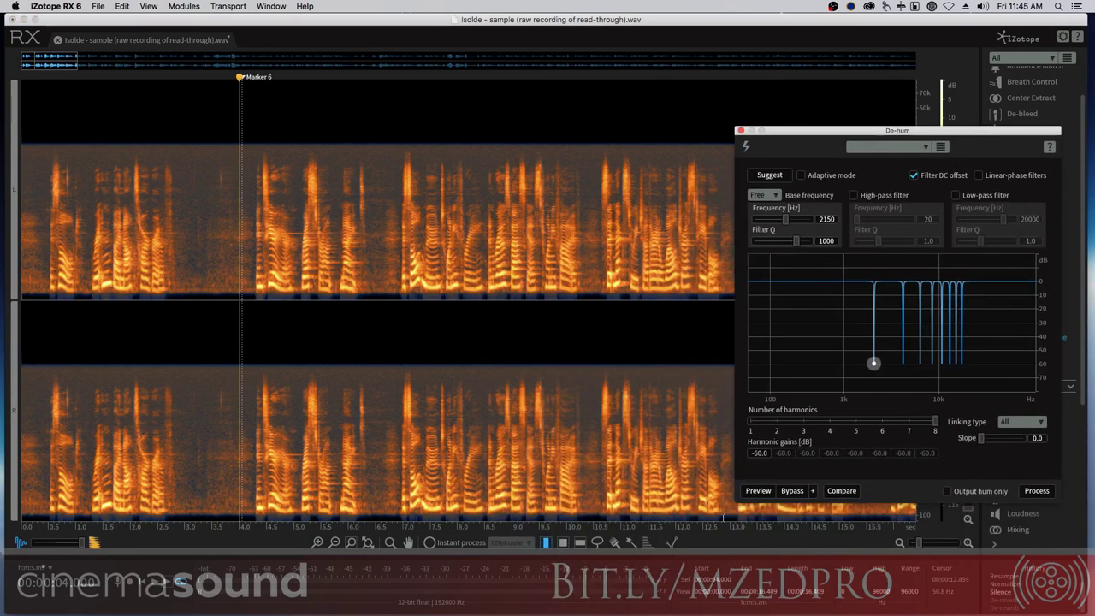
{"action": "left_click", "coordinate": [758, 491]}
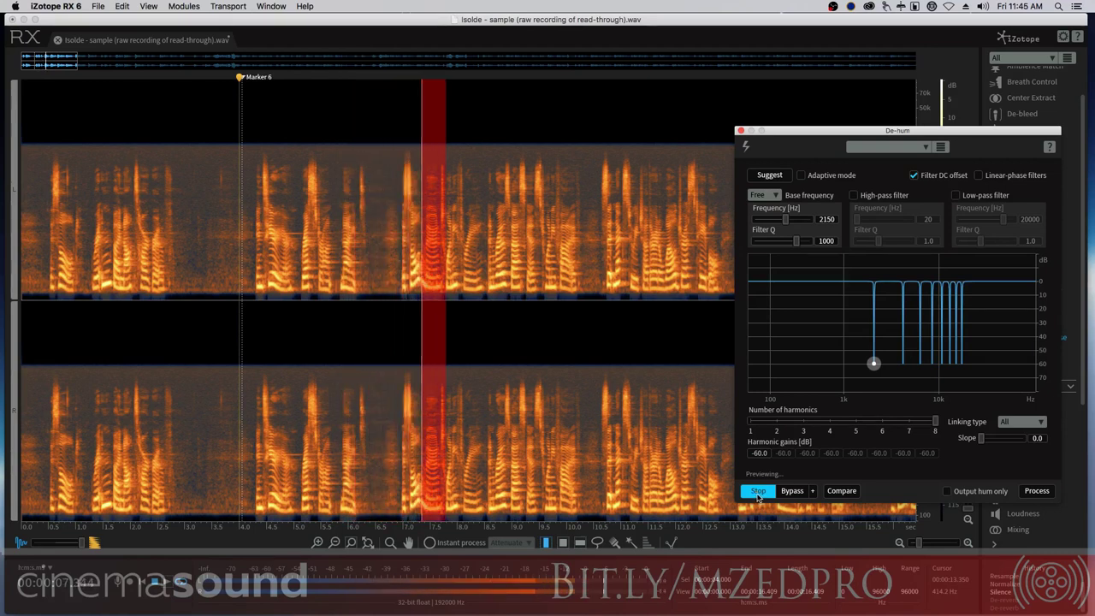
{"action": "left_click", "coordinate": [758, 492]}
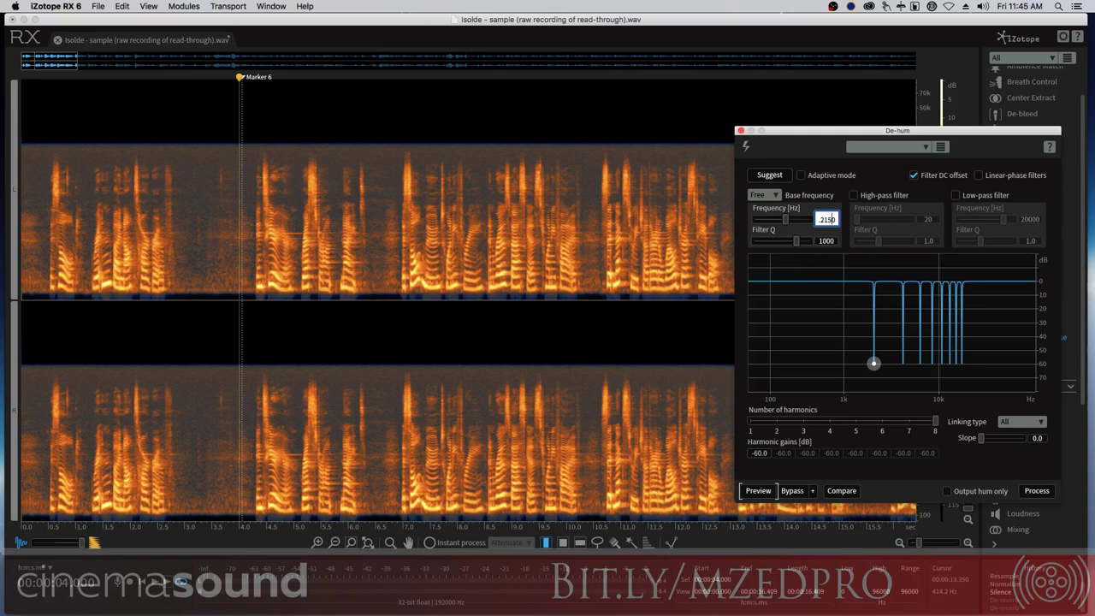
Set De-hum's base frequency to 2400 Hz and preview the filter from Marker 6
{"action": "type", "text": "2400"}
{"action": "key", "text": "Return"}
{"action": "left_click", "coordinate": [758, 492]}
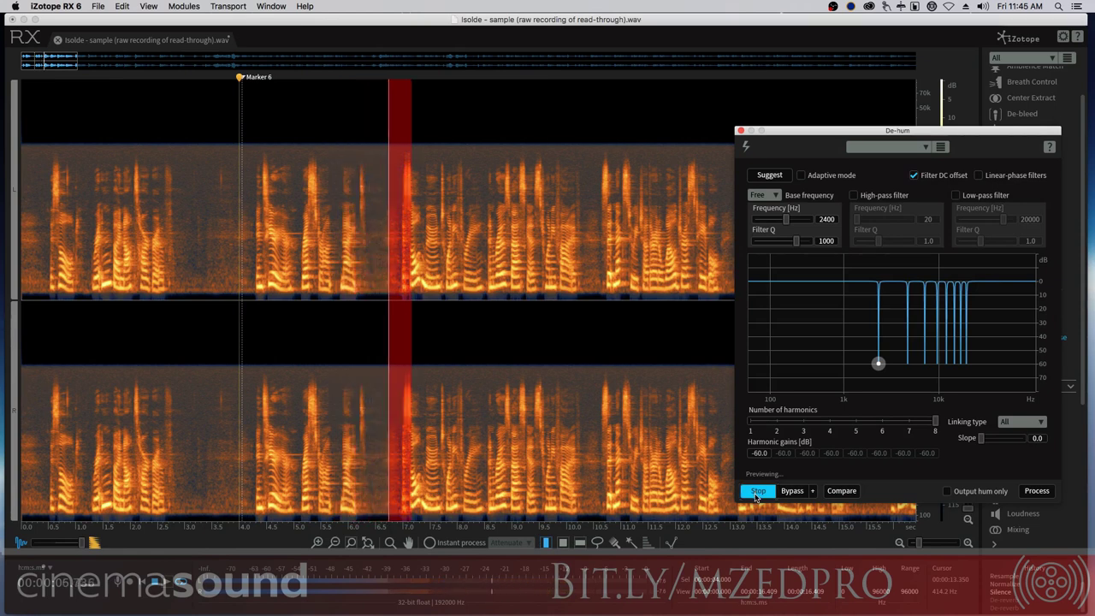
{"action": "left_click", "coordinate": [756, 490]}
Select the audio from the start to Marker 2, at about 33.75 s, and process it with De-hum
{"action": "scroll", "coordinate": [728, 384], "scroll_direction": "down", "scroll_amount": 2}
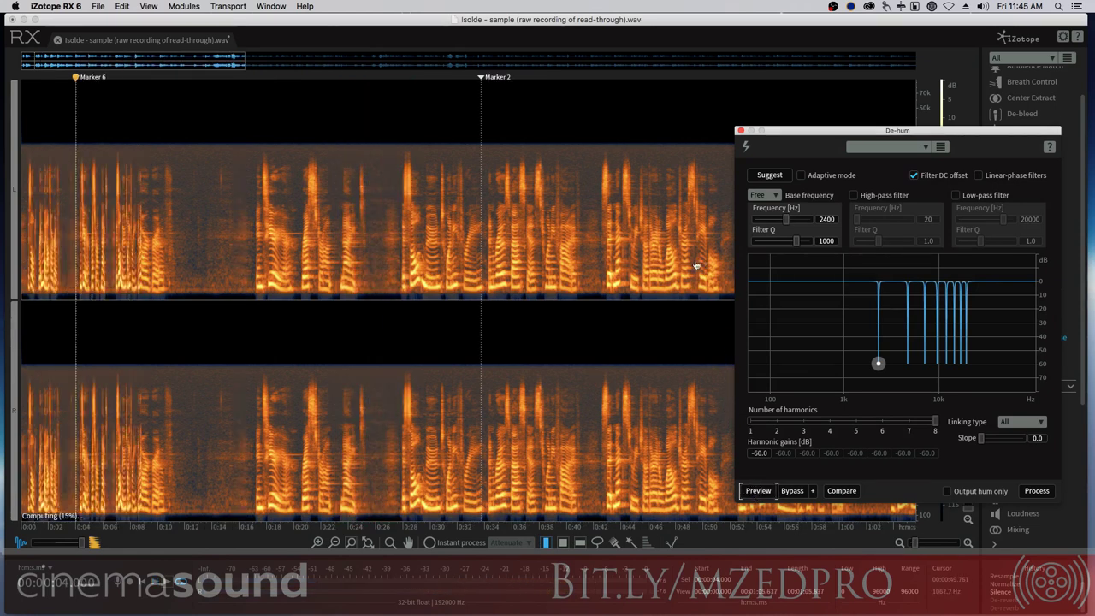
{"action": "left_click_drag", "start_coordinate": [481, 188], "coordinate": [21, 183]}
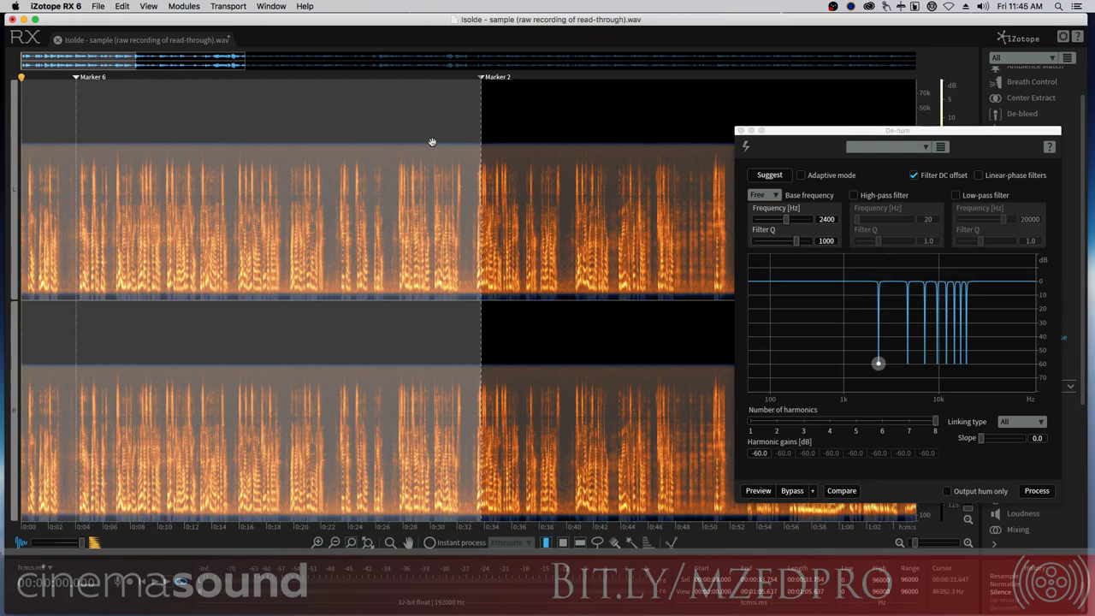
{"action": "left_click", "coordinate": [1037, 492]}
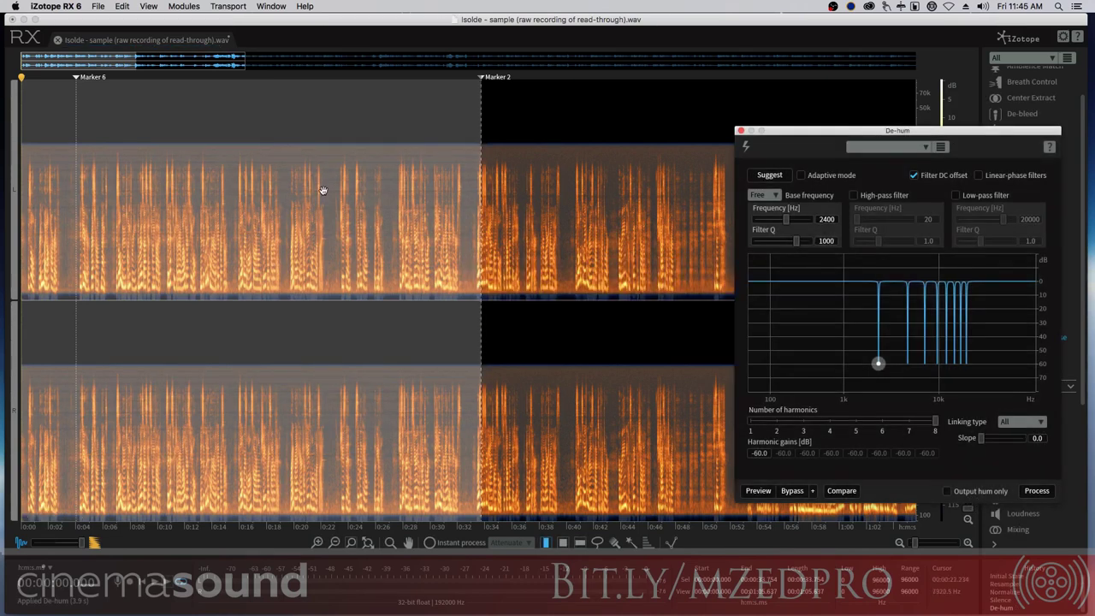
Audition the processed audio from about 19.8 s, close De-hum, and place the playhead at about 24.7 s
{"action": "left_click", "coordinate": [308, 243]}
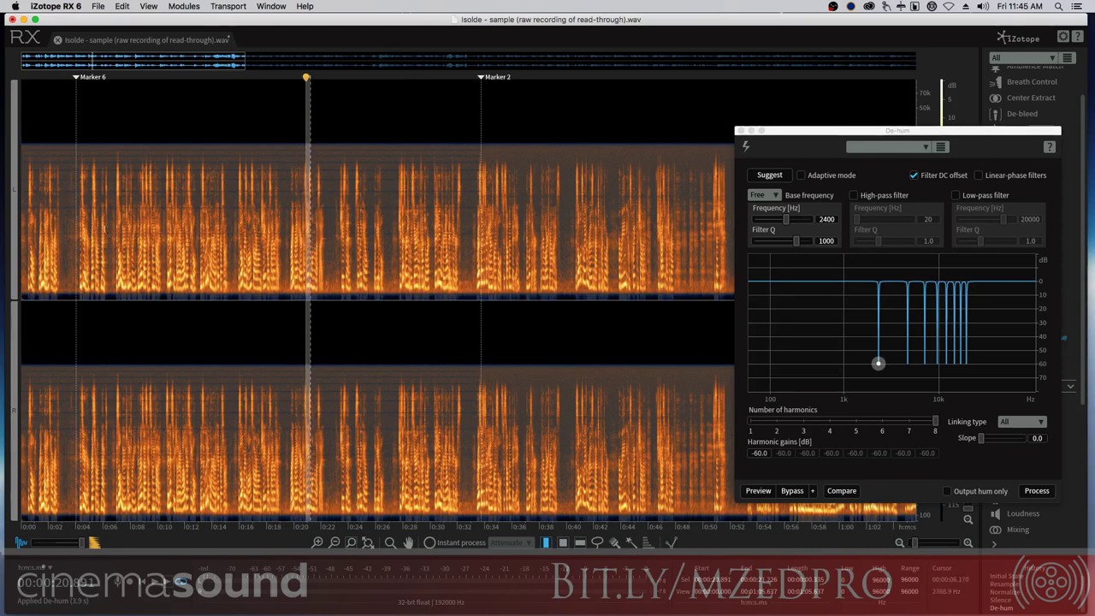
{"action": "key", "text": "super+="}
{"action": "key", "text": "super+="}
{"action": "key", "text": "super+="}
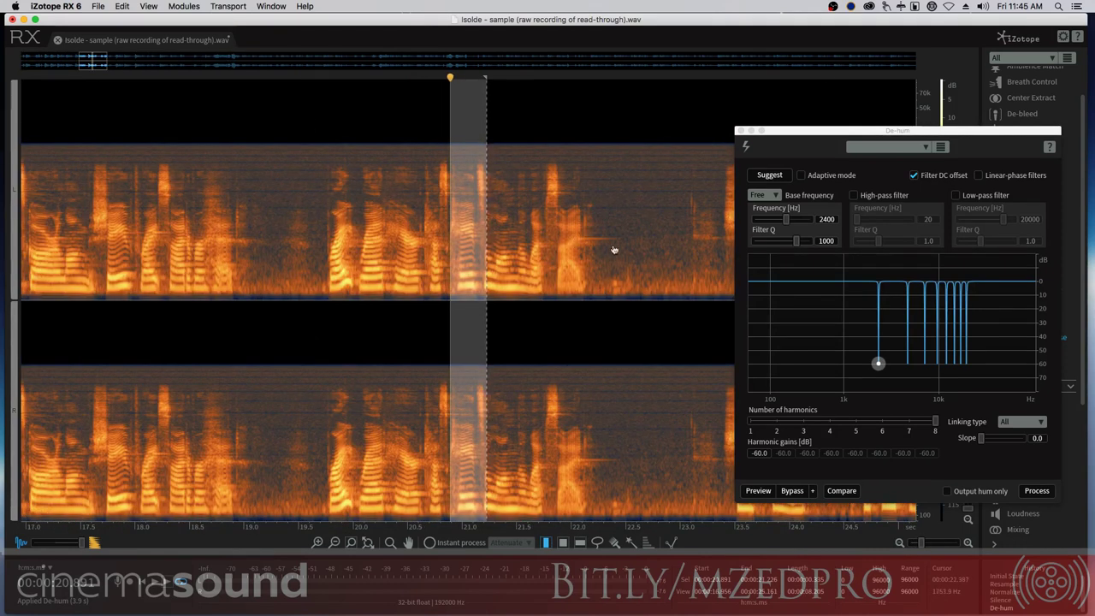
{"action": "left_click", "coordinate": [326, 218]}
{"action": "key", "text": "space"}
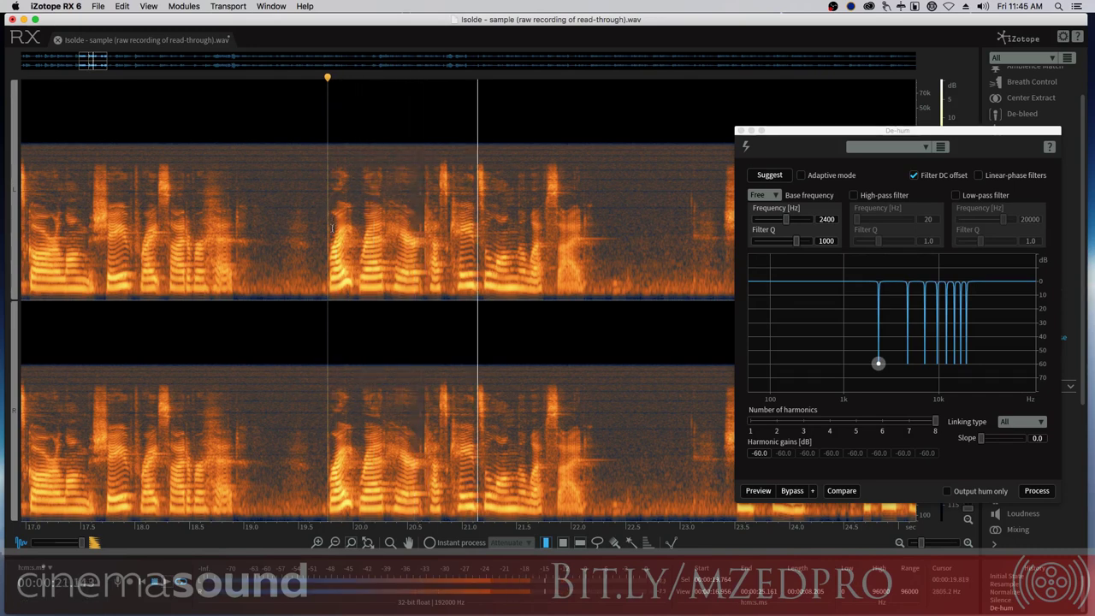
{"action": "key", "text": "space"}
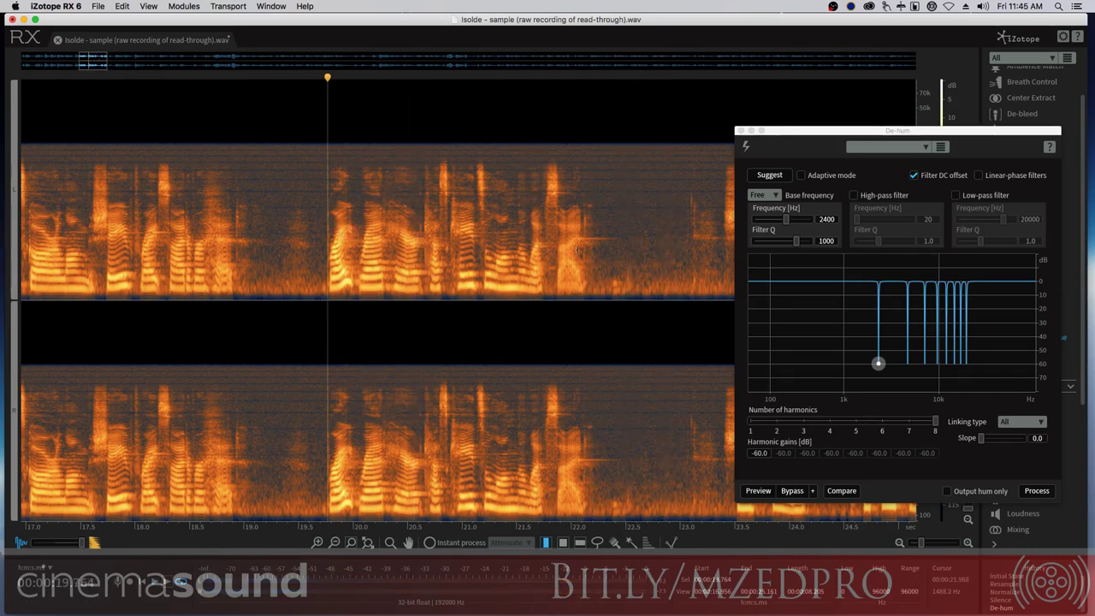
{"action": "left_click", "coordinate": [741, 130]}
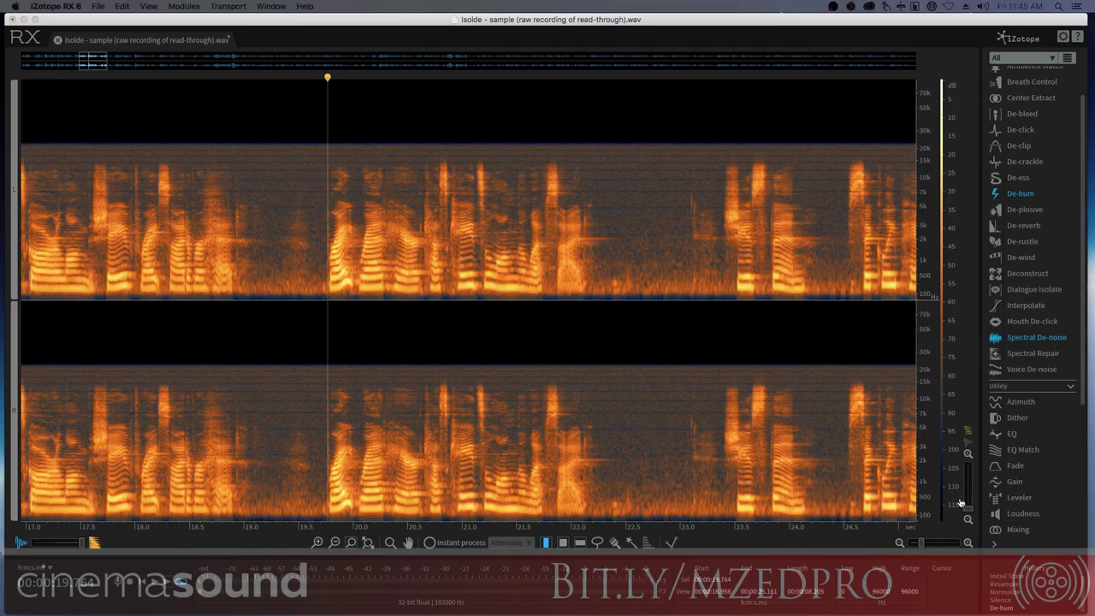
{"action": "left_click", "coordinate": [869, 249]}
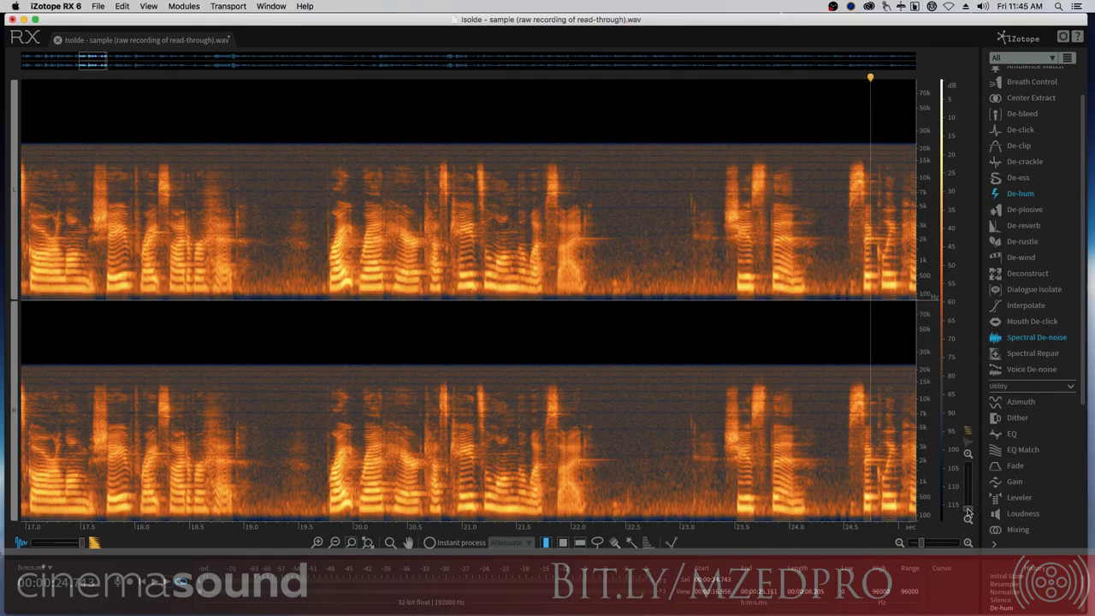
Try De-hum with a base frequency of 2050 Hz, previewing from about 24.7 s, and close it without processing
{"action": "left_click_drag", "start_coordinate": [967, 516], "coordinate": [967, 505]}
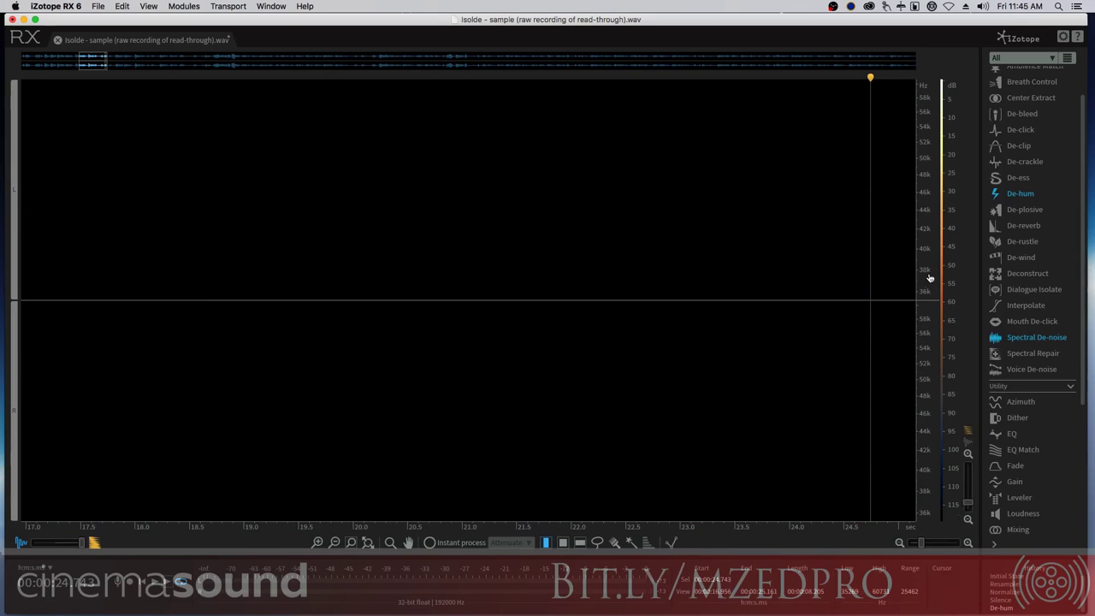
{"action": "left_click_drag", "start_coordinate": [930, 278], "coordinate": [924, 171]}
{"action": "left_click_drag", "start_coordinate": [924, 251], "coordinate": [926, 210]}
{"action": "left_click_drag", "start_coordinate": [969, 493], "coordinate": [969, 494]}
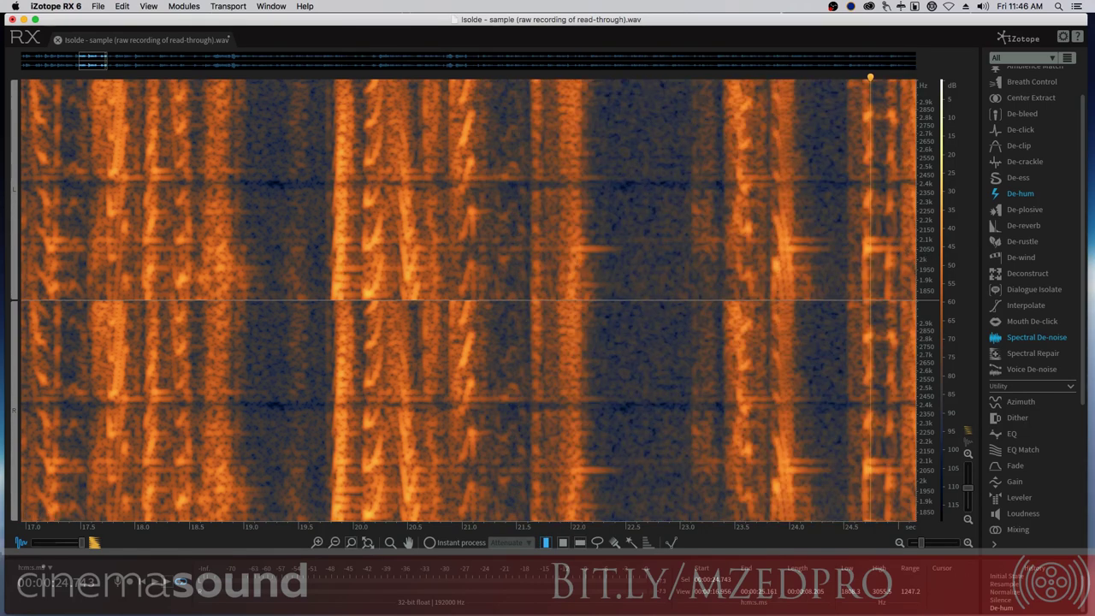
{"action": "left_click", "coordinate": [1018, 193]}
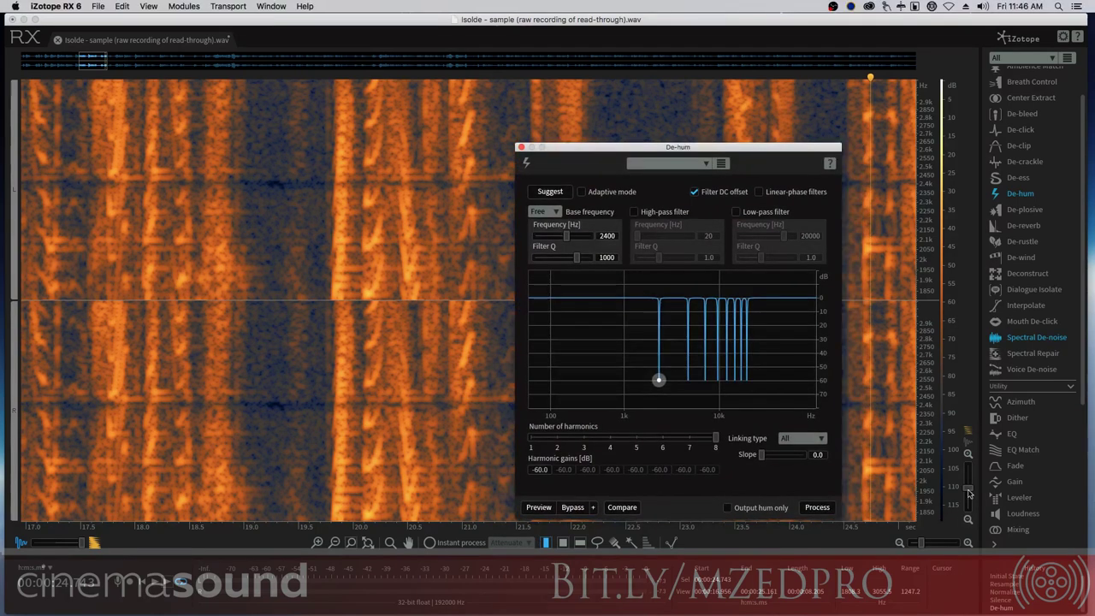
{"action": "left_click_drag", "start_coordinate": [969, 493], "coordinate": [969, 514]}
{"action": "left_click", "coordinate": [609, 236]}
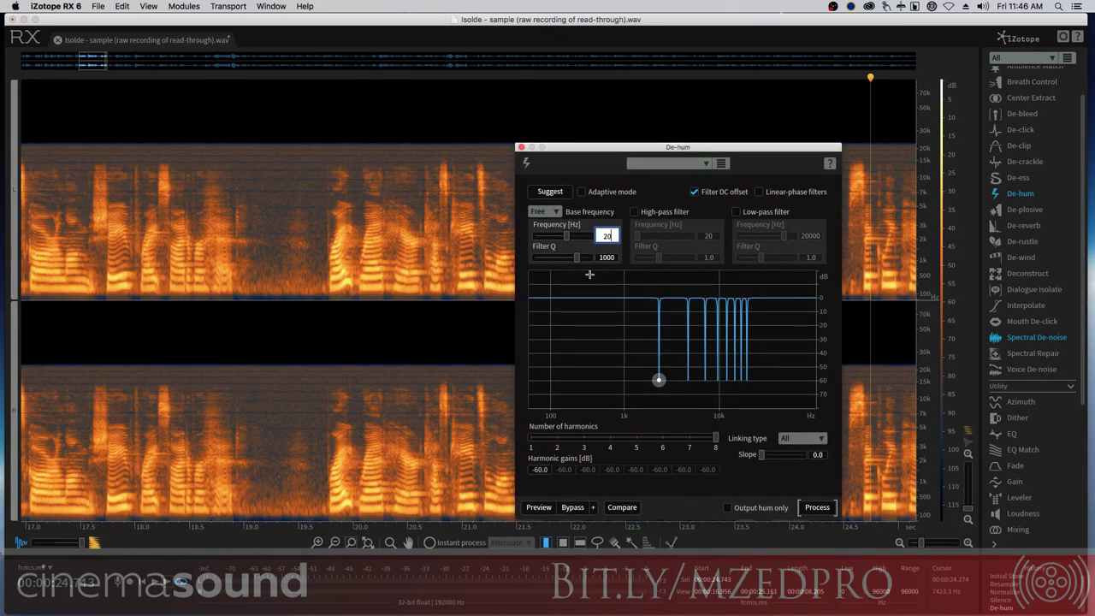
{"action": "left_click", "coordinate": [539, 509]}
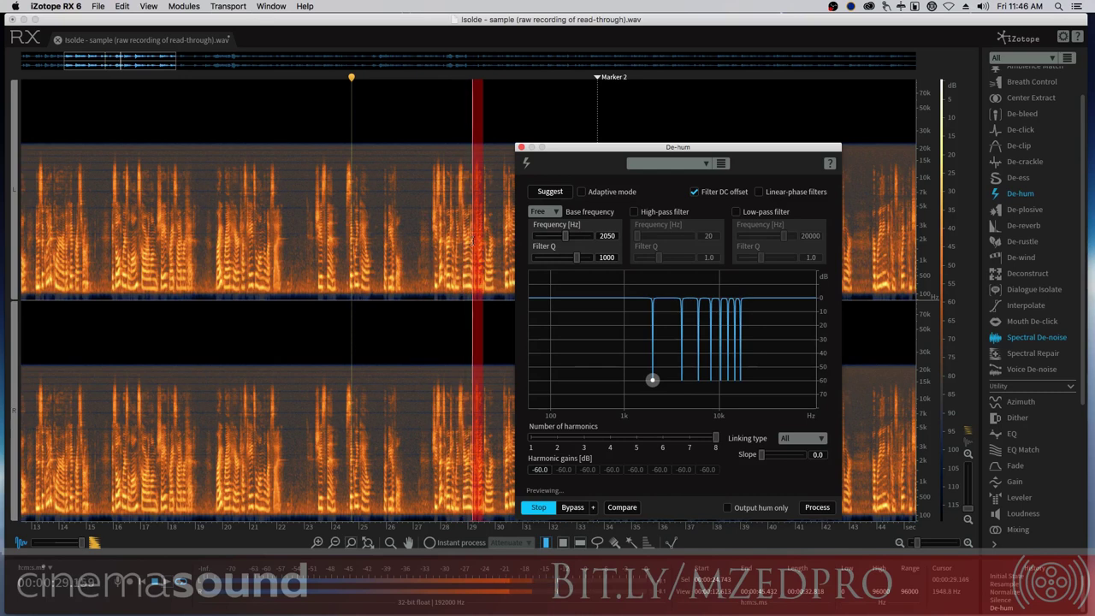
{"action": "key", "text": "space"}
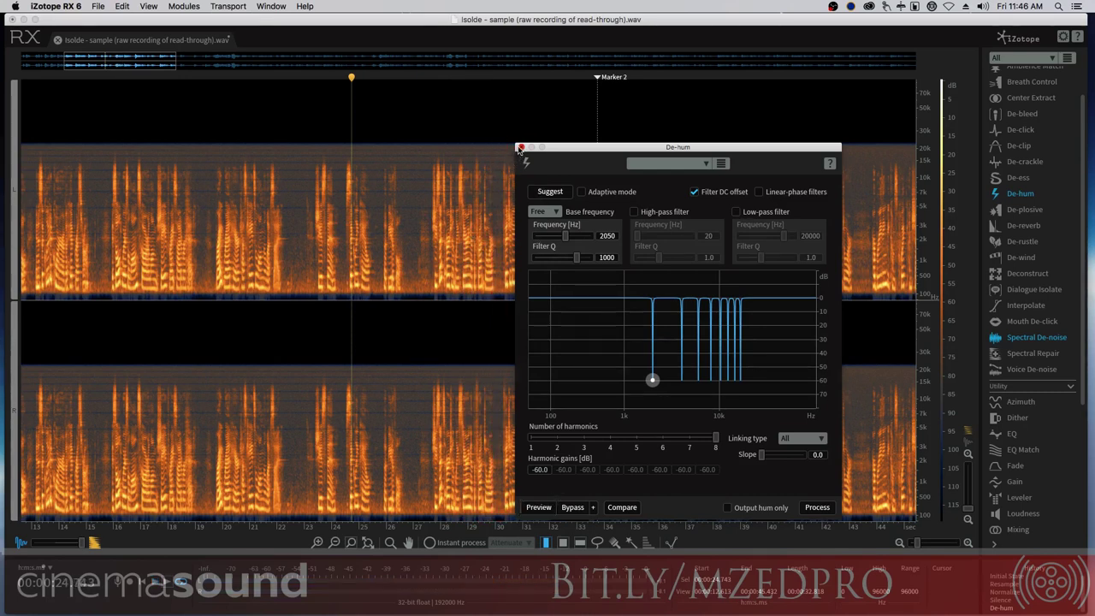
{"action": "left_click", "coordinate": [520, 148]}
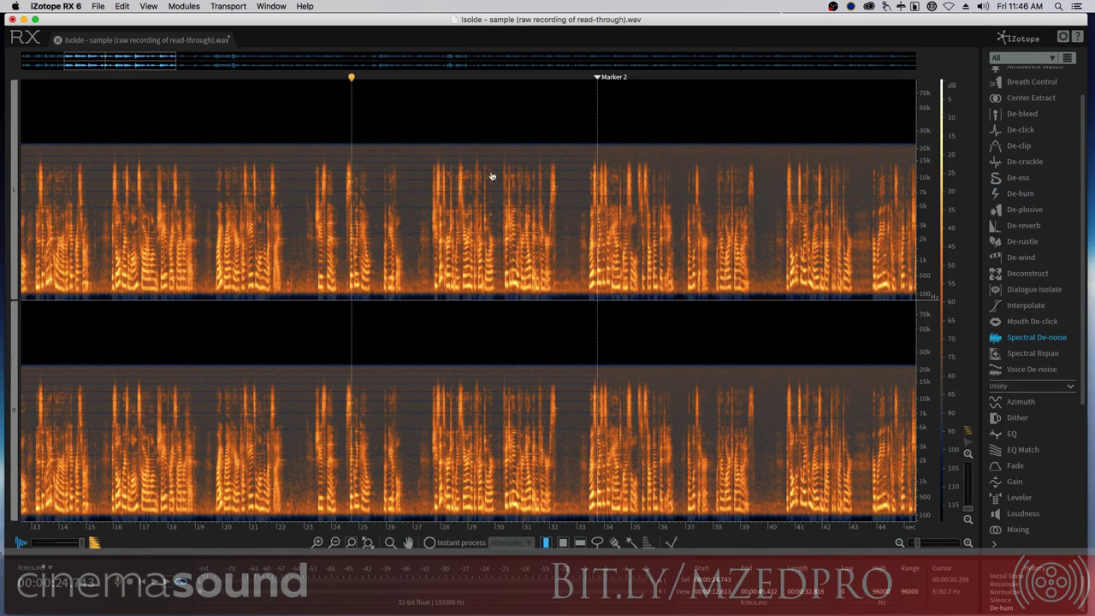
Select the audio from the start to Marker 2, at about 33.75 s, and learn its reverb profile in De-reverb
{"action": "scroll", "coordinate": [332, 246], "scroll_direction": "down", "scroll_amount": 2}
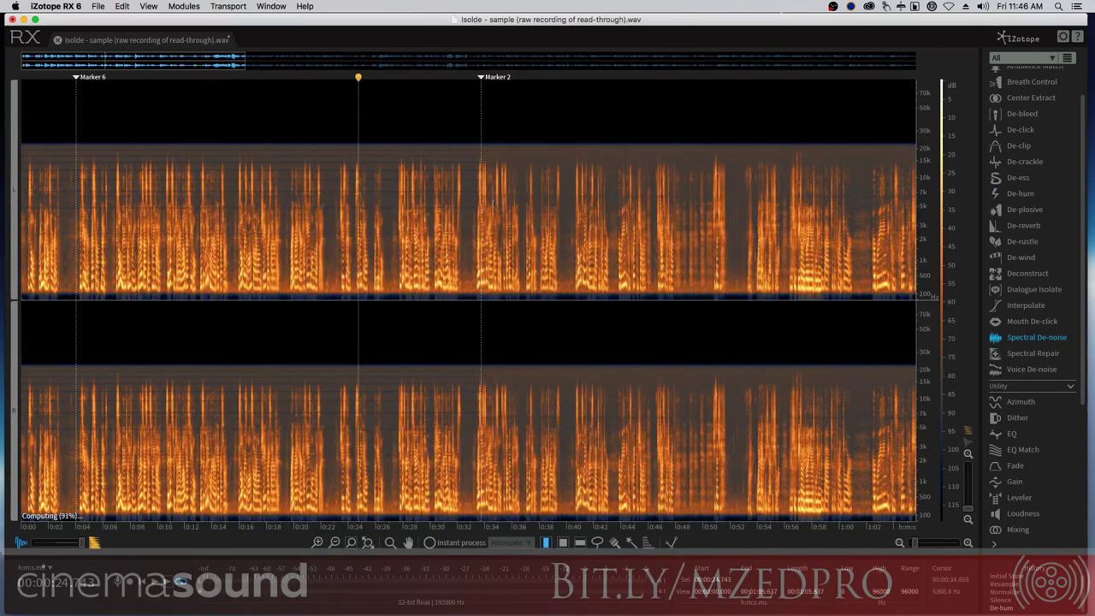
{"action": "left_click", "coordinate": [480, 205]}
{"action": "left_click_drag", "start_coordinate": [480, 205], "coordinate": [2, 240]}
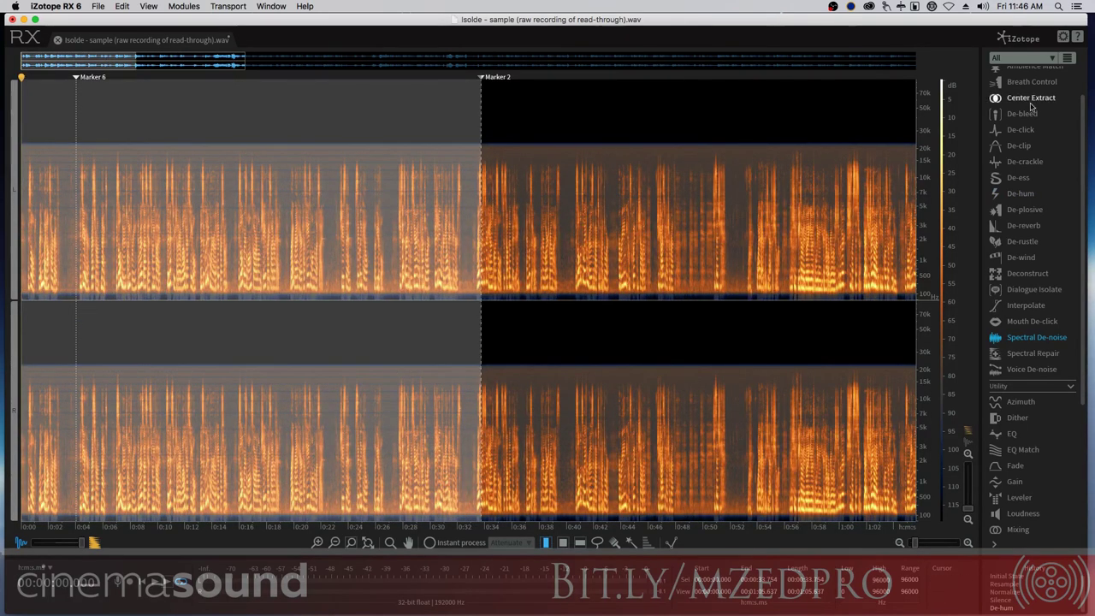
{"action": "left_click", "coordinate": [1031, 226]}
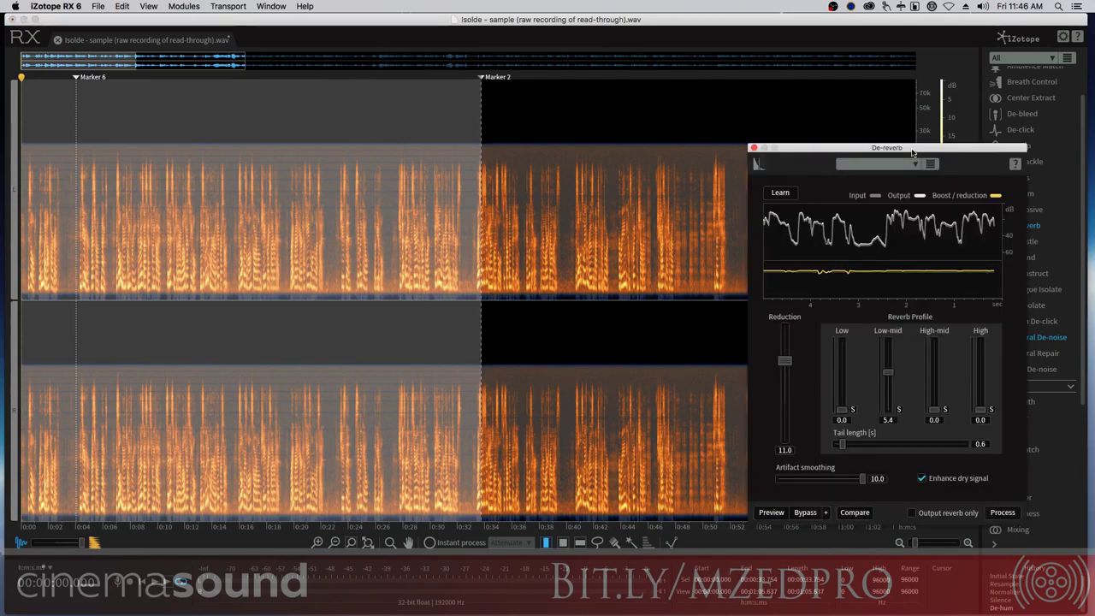
{"action": "left_click_drag", "start_coordinate": [913, 152], "coordinate": [814, 120]}
{"action": "left_click", "coordinate": [680, 160]}
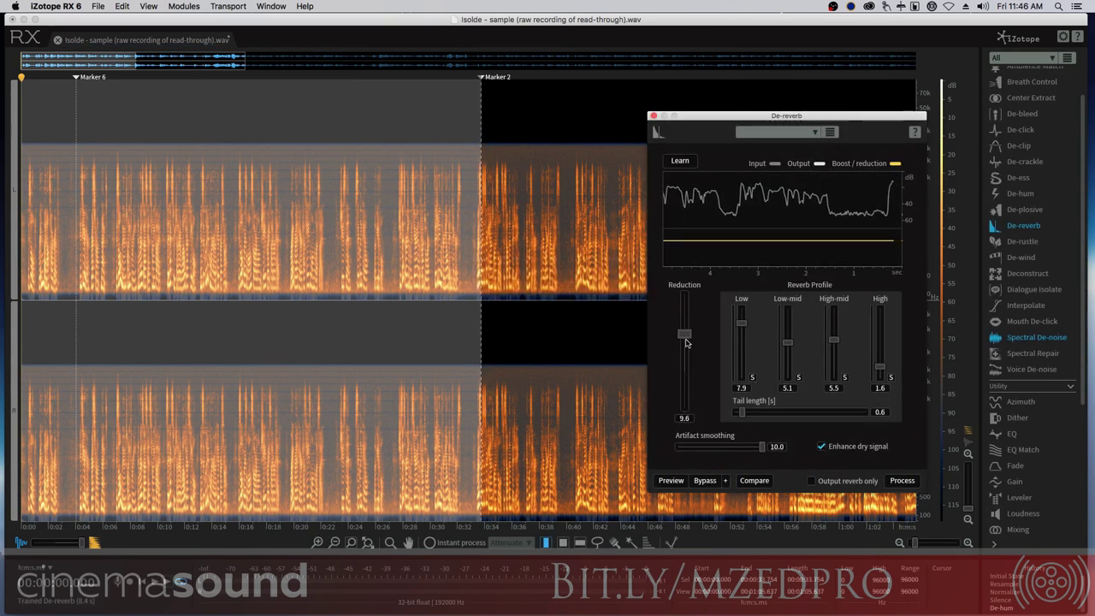
While previewing De-reverb, set Low and High to 0.0, Low-mid to 5.7, High-mid to 6.6 and Reduction to 11.6
{"action": "key", "text": "space"}
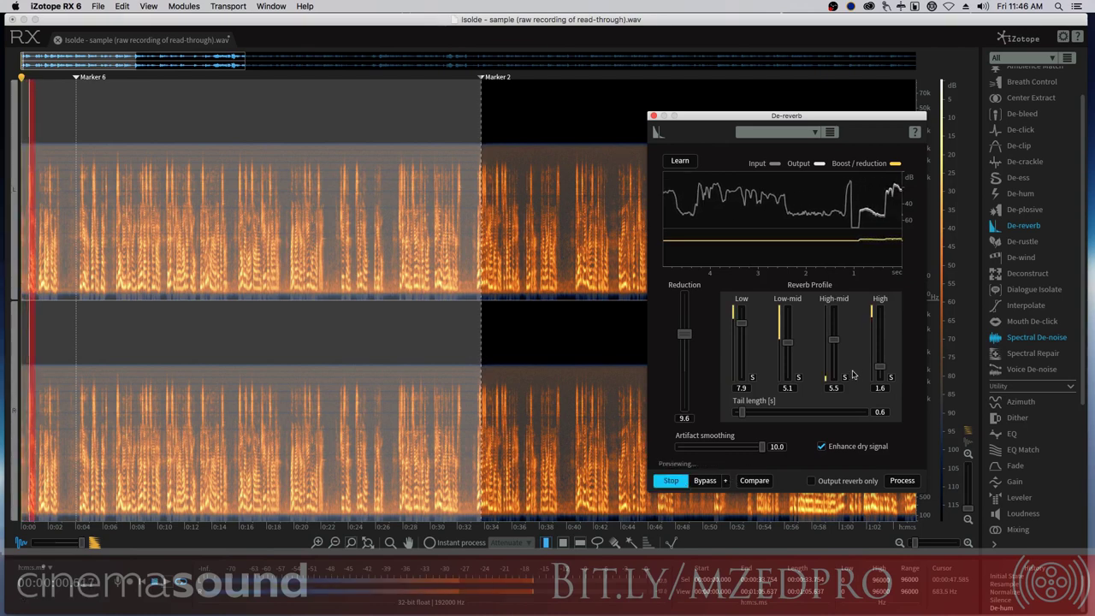
{"action": "left_click_drag", "start_coordinate": [879, 366], "coordinate": [879, 382]}
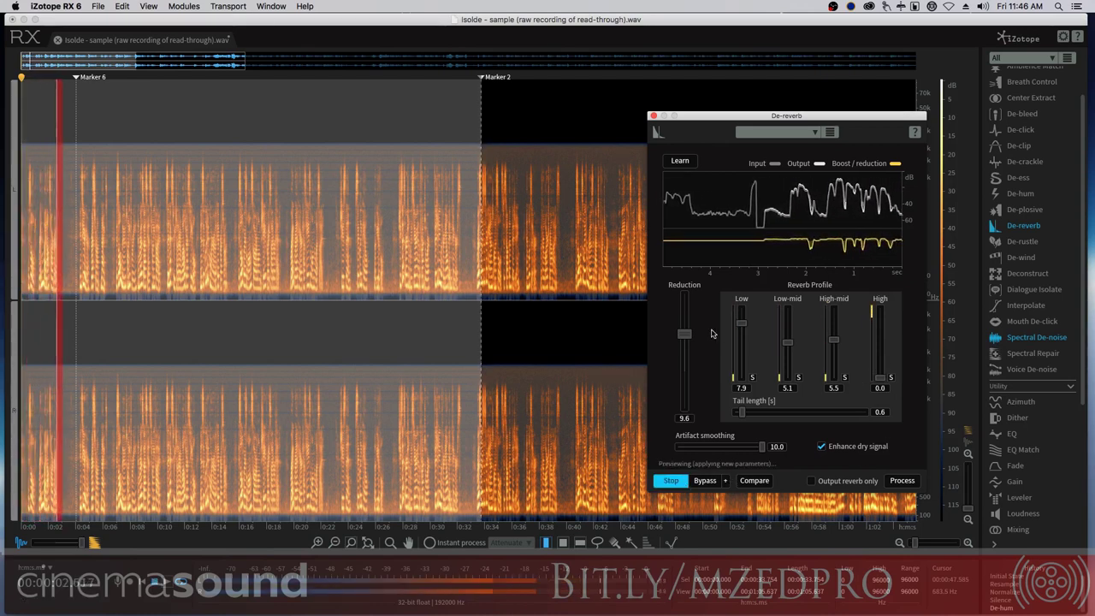
{"action": "left_click_drag", "start_coordinate": [741, 323], "coordinate": [753, 403]}
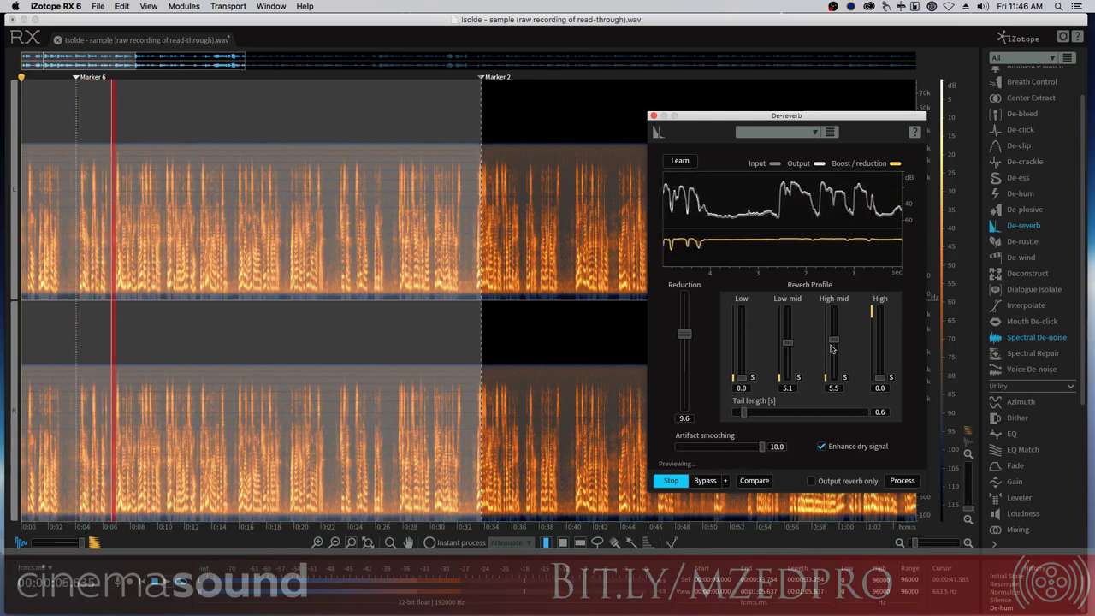
{"action": "left_click_drag", "start_coordinate": [683, 334], "coordinate": [683, 326]}
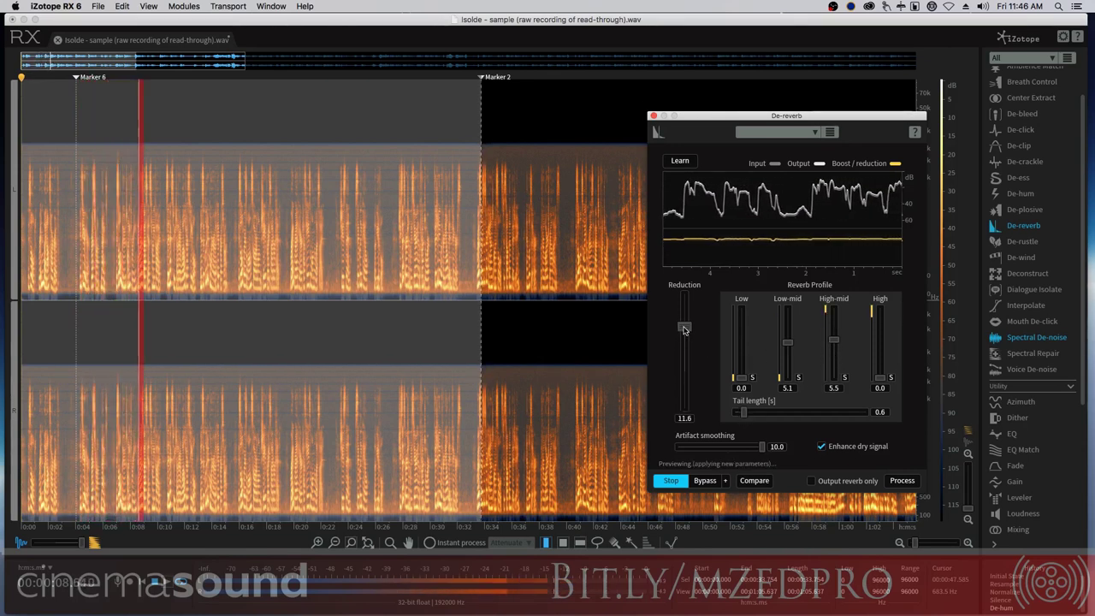
{"action": "left_click_drag", "start_coordinate": [787, 343], "coordinate": [834, 334]}
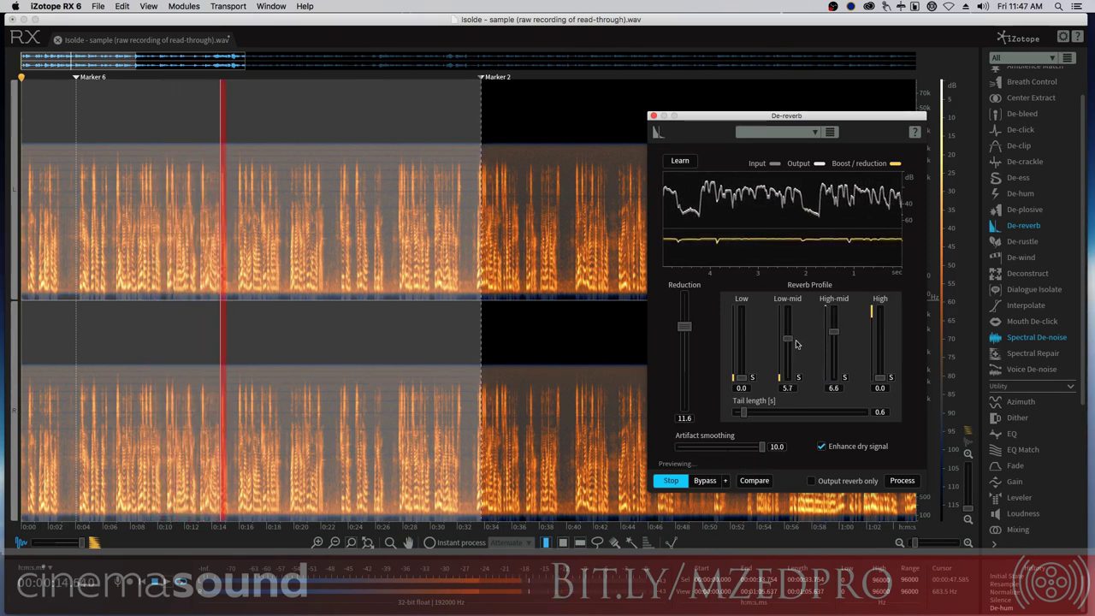
Compare the preview with De-reverb bypassed and active, process the selection, and close De-reverb
{"action": "left_click", "coordinate": [703, 482]}
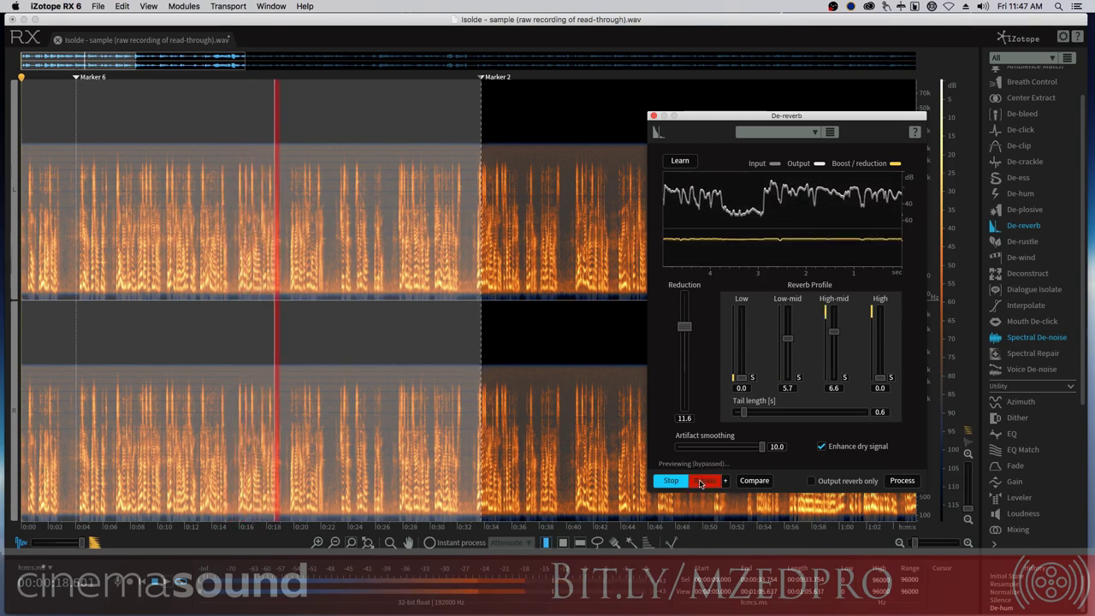
{"action": "left_click", "coordinate": [705, 482]}
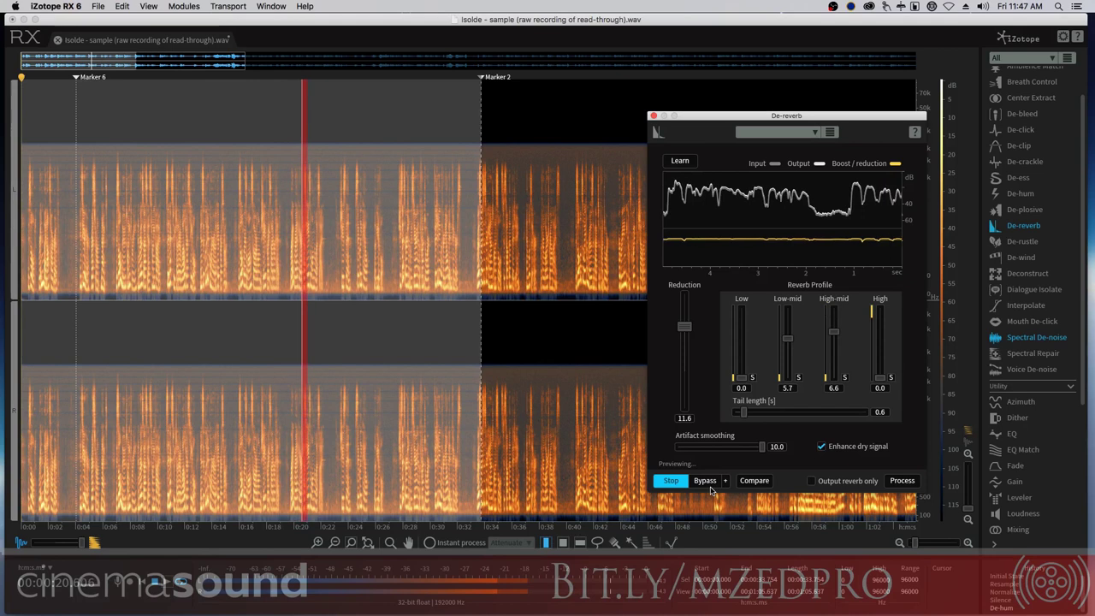
{"action": "left_click", "coordinate": [912, 482]}
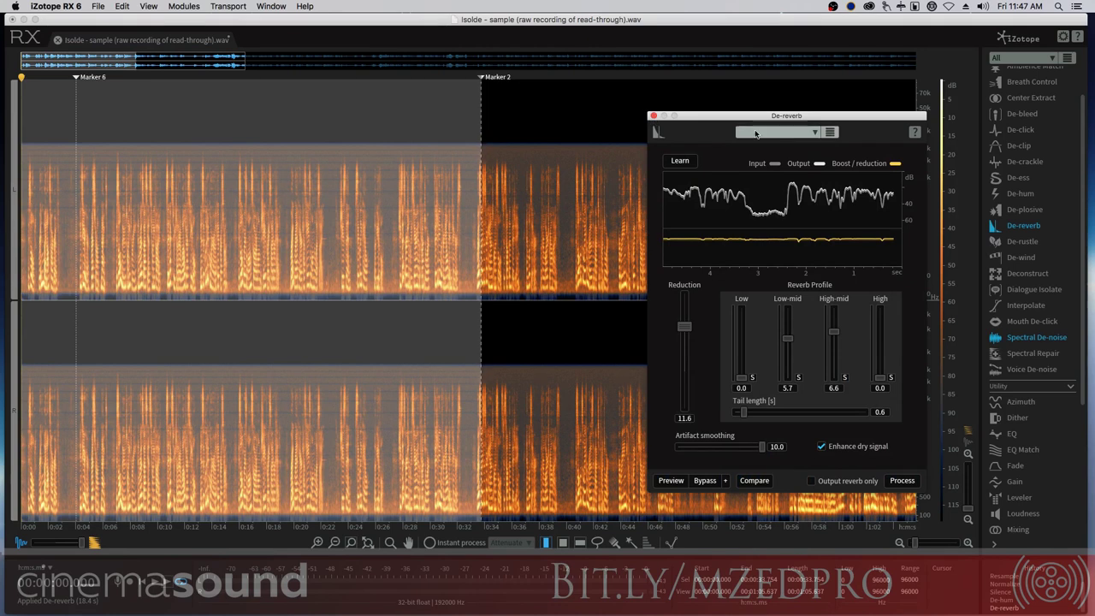
{"action": "left_click", "coordinate": [653, 115]}
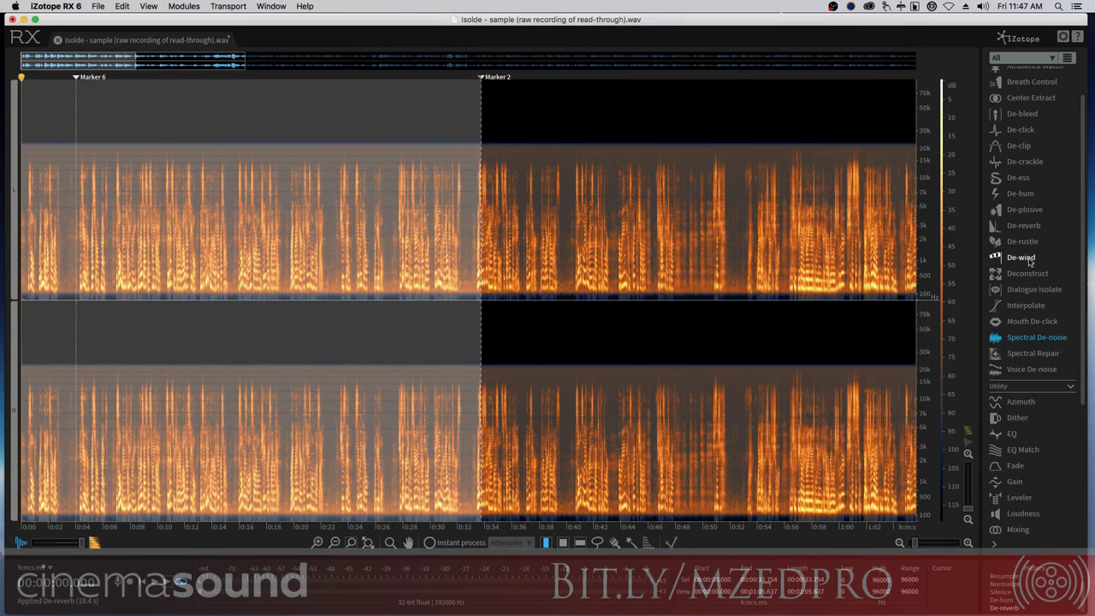
Select the pause from about 22.4 to 22.9 s and learn it as the noise profile in Spectral De-noise
{"action": "left_click", "coordinate": [1063, 340]}
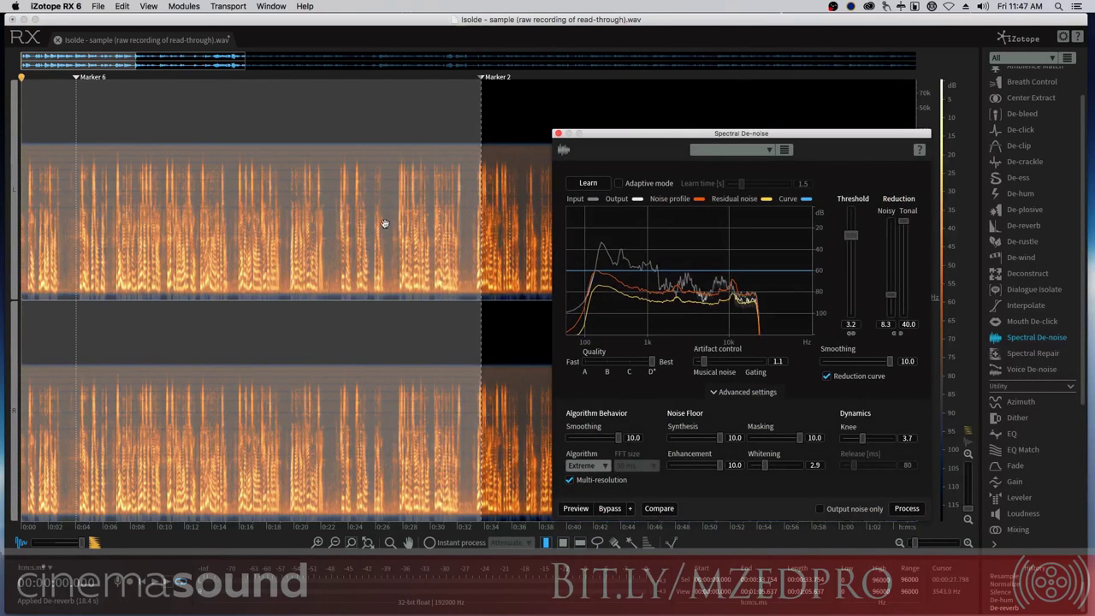
{"action": "left_click_drag", "start_coordinate": [385, 223], "coordinate": [878, 206]}
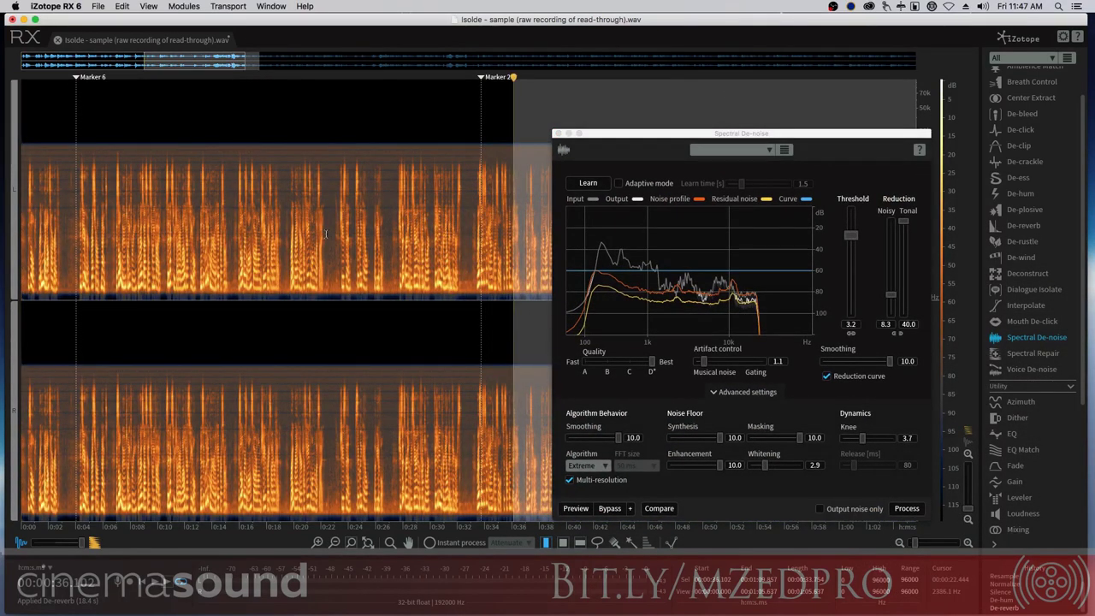
{"action": "left_click", "coordinate": [326, 233]}
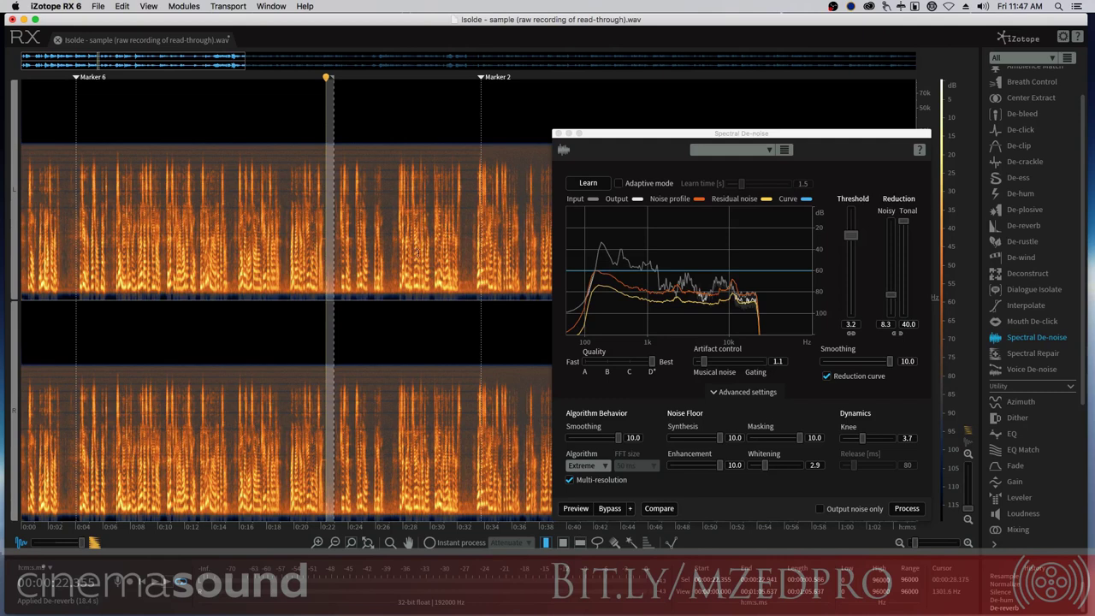
{"action": "left_click", "coordinate": [601, 190]}
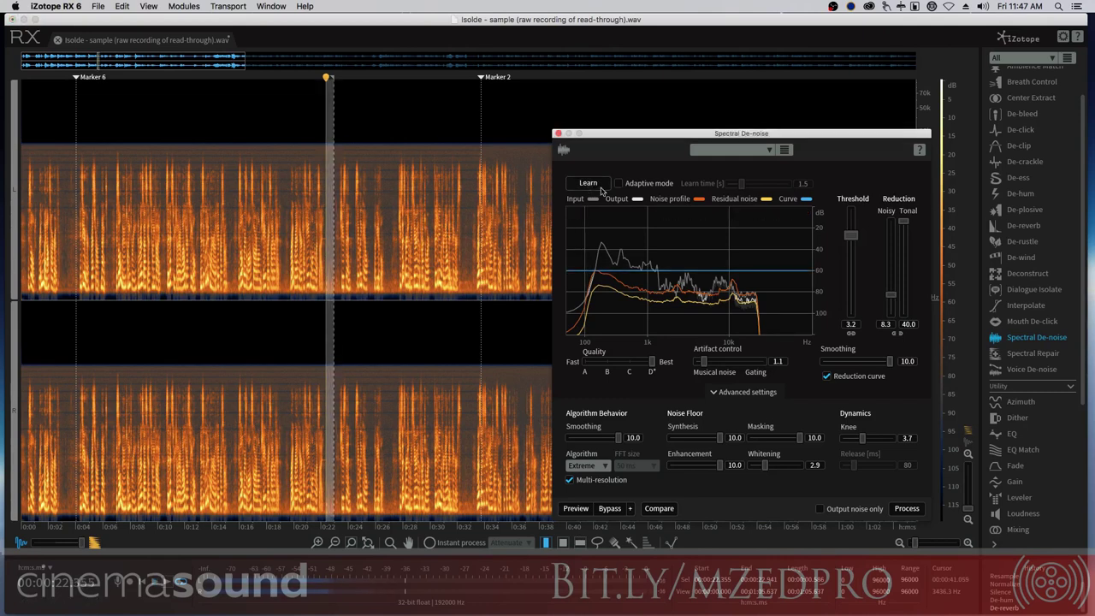
{"action": "left_click", "coordinate": [600, 188]}
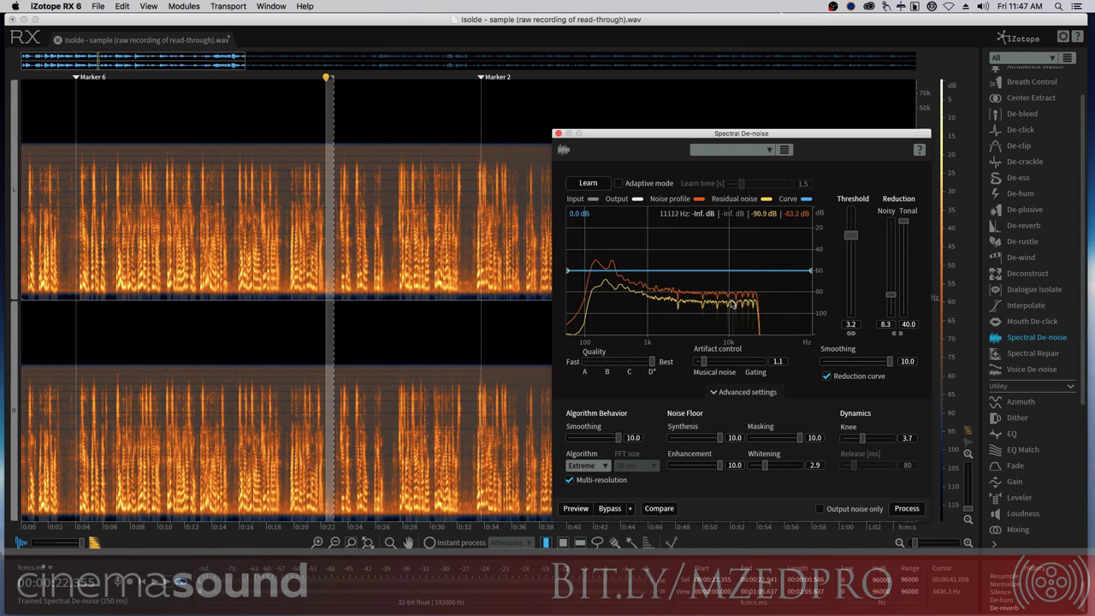
Reselect the audio from the start to Marker 2 and preview Spectral De-noise on it
{"action": "left_click_drag", "start_coordinate": [676, 135], "coordinate": [821, 143]}
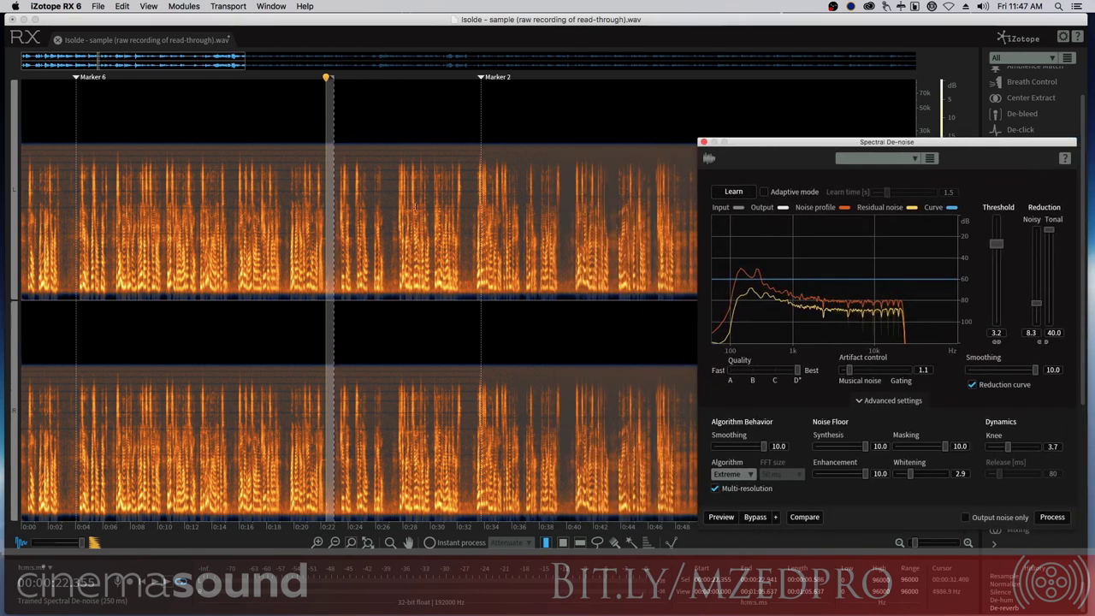
{"action": "left_click_drag", "start_coordinate": [482, 208], "coordinate": [20, 208]}
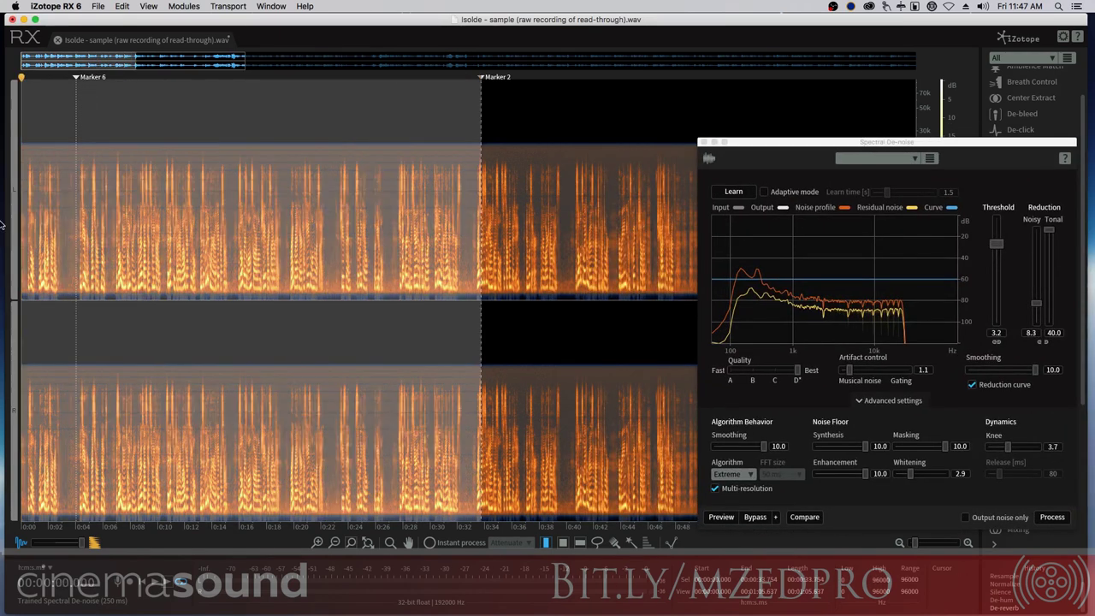
{"action": "left_click_drag", "start_coordinate": [804, 145], "coordinate": [674, 95]}
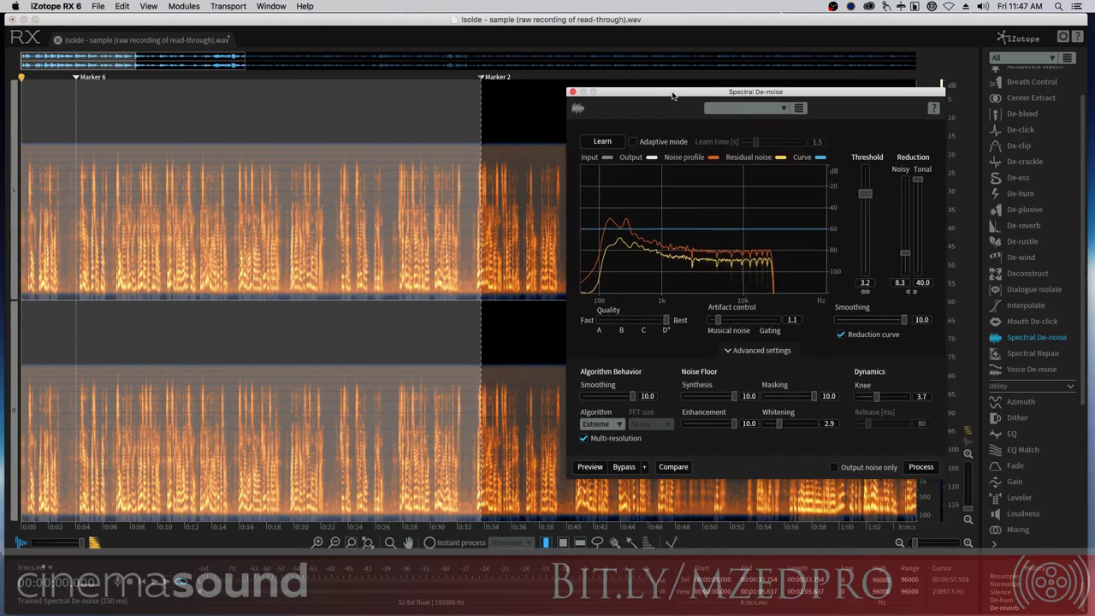
{"action": "left_click", "coordinate": [590, 466]}
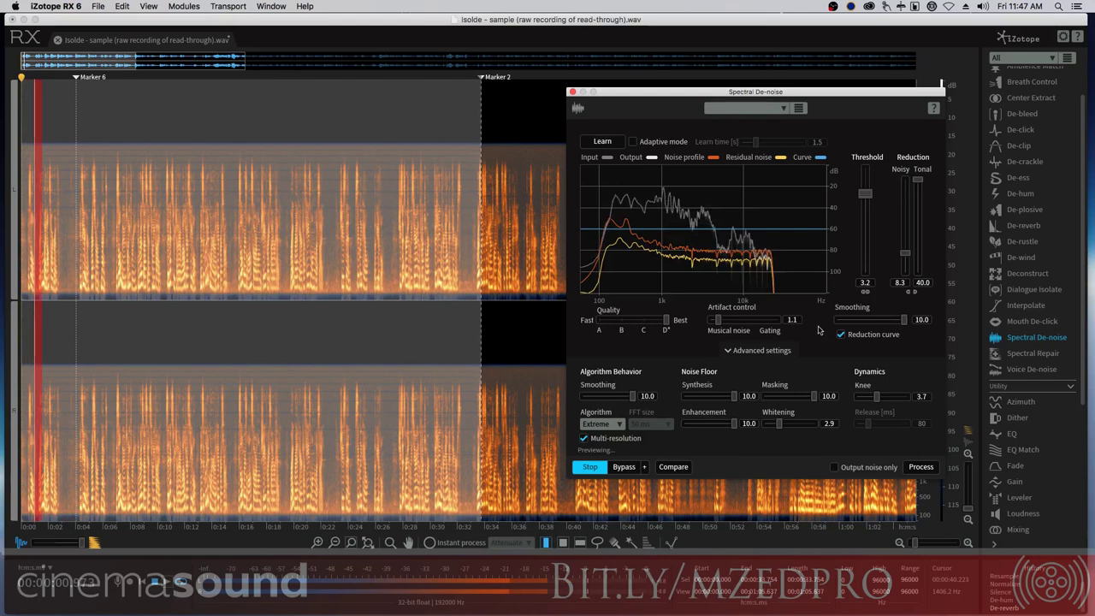
Set Spectral De-noise's tonal reduction to 8.3, matching the noisy reduction, and switch threshold linking off and back on
{"action": "left_click_drag", "start_coordinate": [918, 181], "coordinate": [919, 250]}
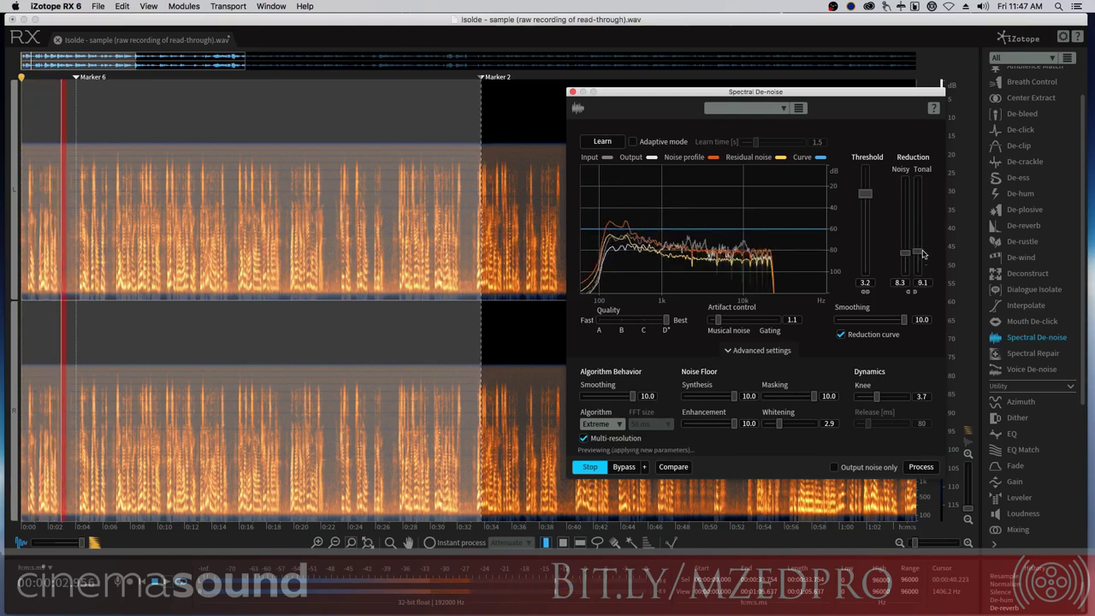
{"action": "key", "text": "space"}
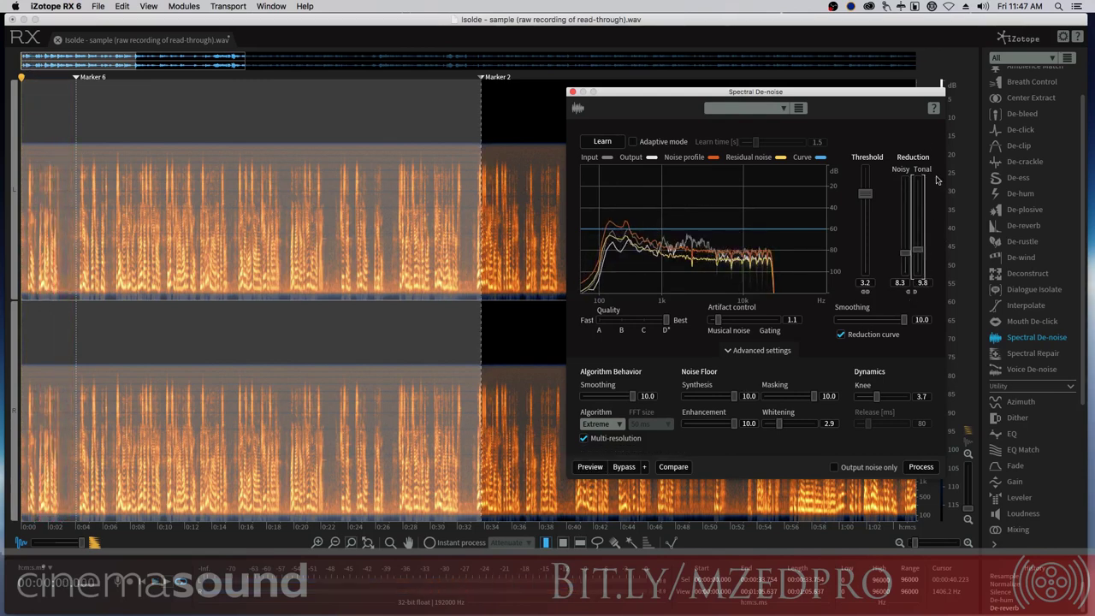
{"action": "left_click", "coordinate": [911, 291]}
{"action": "left_click", "coordinate": [911, 290]}
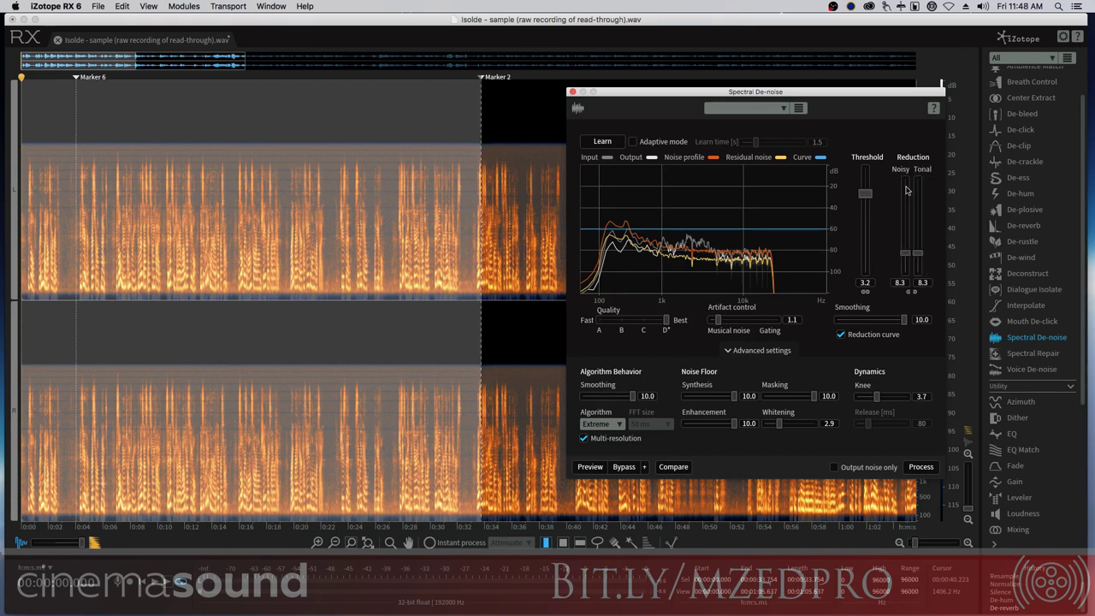
{"action": "left_click", "coordinate": [865, 292]}
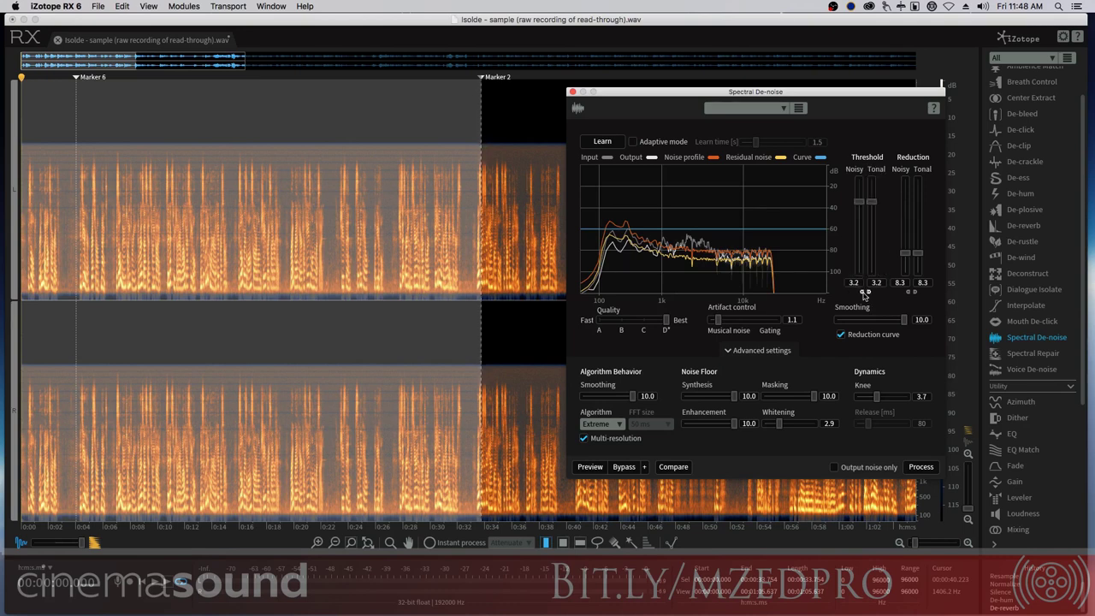
{"action": "left_click", "coordinate": [865, 292]}
While previewing the selection, set Spectral De-noise's noisy reduction to 7.4 and its tonal reduction to 0.0
{"action": "key", "text": "space"}
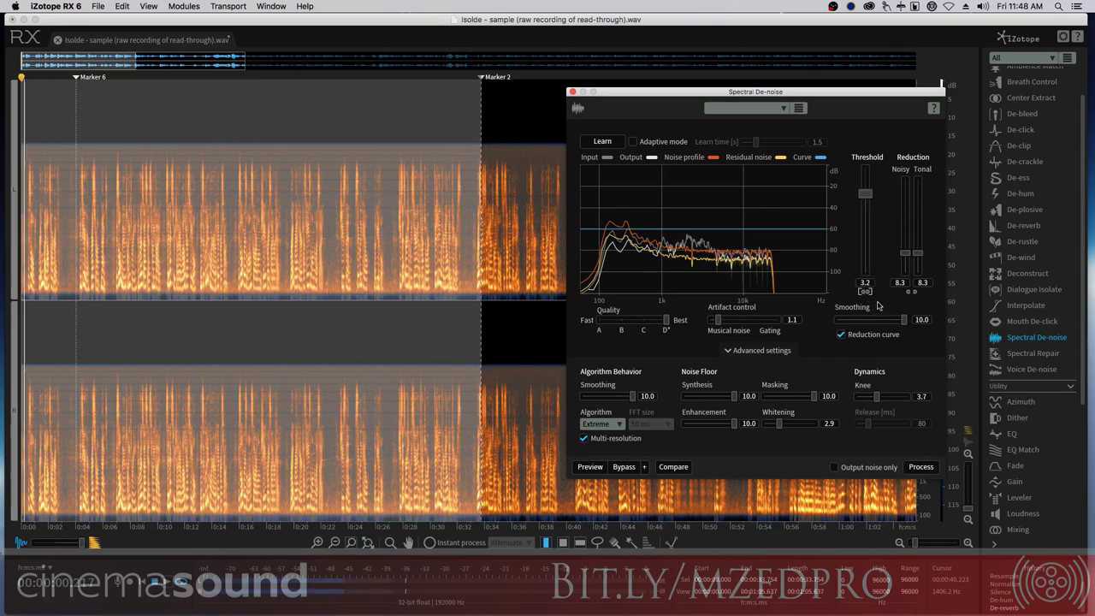
{"action": "left_click_drag", "start_coordinate": [916, 251], "coordinate": [915, 230]}
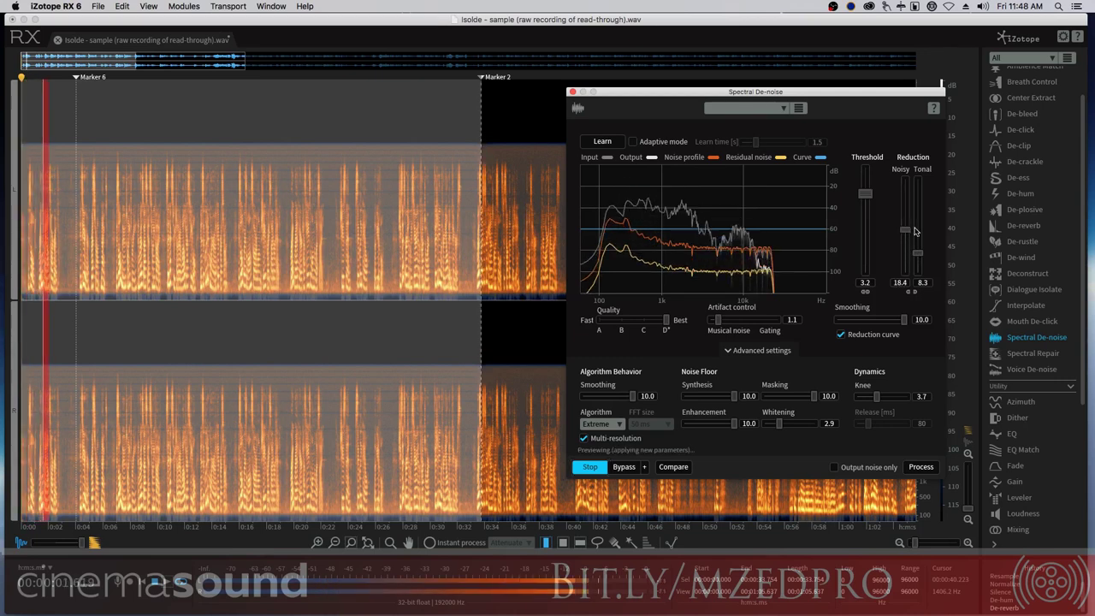
{"action": "left_click_drag", "start_coordinate": [918, 254], "coordinate": [916, 301]}
{"action": "left_click_drag", "start_coordinate": [906, 238], "coordinate": [911, 243]}
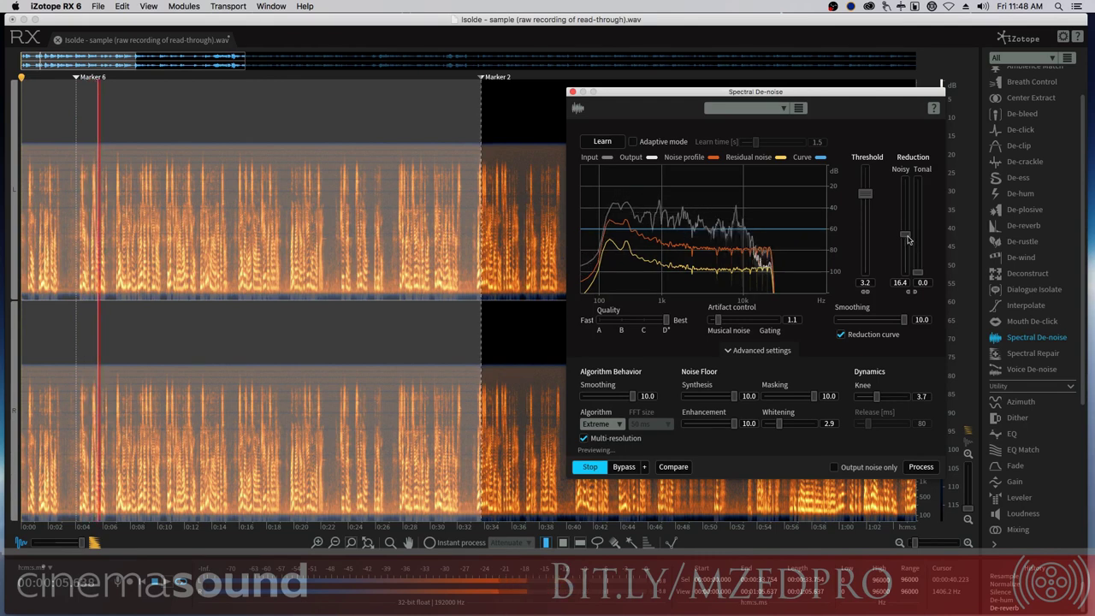
{"action": "left_click_drag", "start_coordinate": [911, 243], "coordinate": [909, 257]}
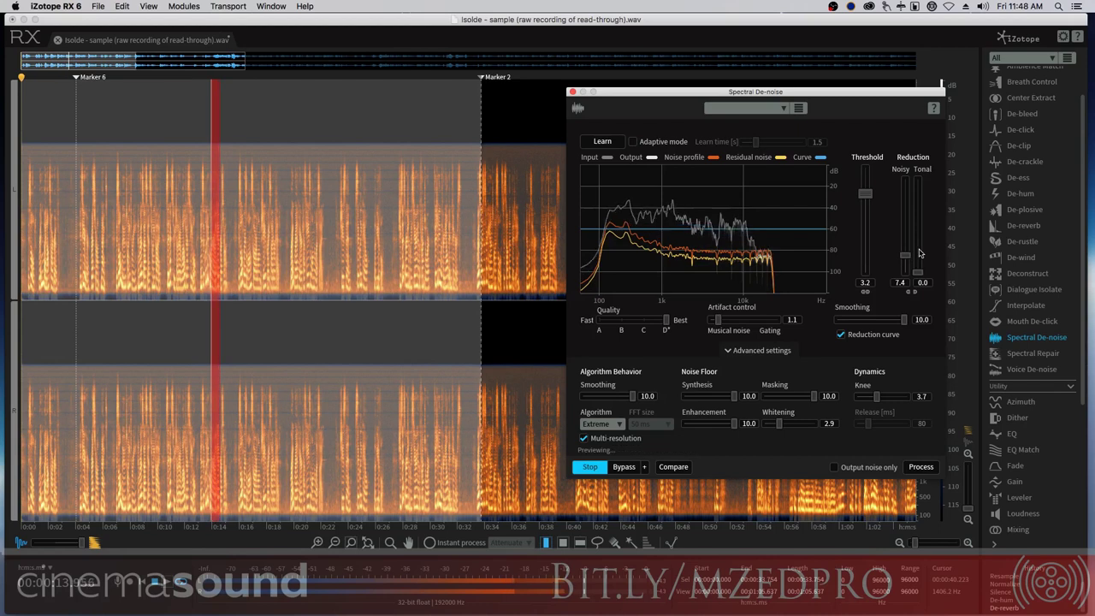
Set Spectral De-noise's artifact control to 1.5, stop the preview, and process the selection
{"action": "mouse_move", "coordinate": [719, 319]}
{"action": "left_mouse_down"}
{"action": "mouse_move", "coordinate": [773, 330]}
{"action": "mouse_move", "coordinate": [728, 324]}
{"action": "left_mouse_up"}
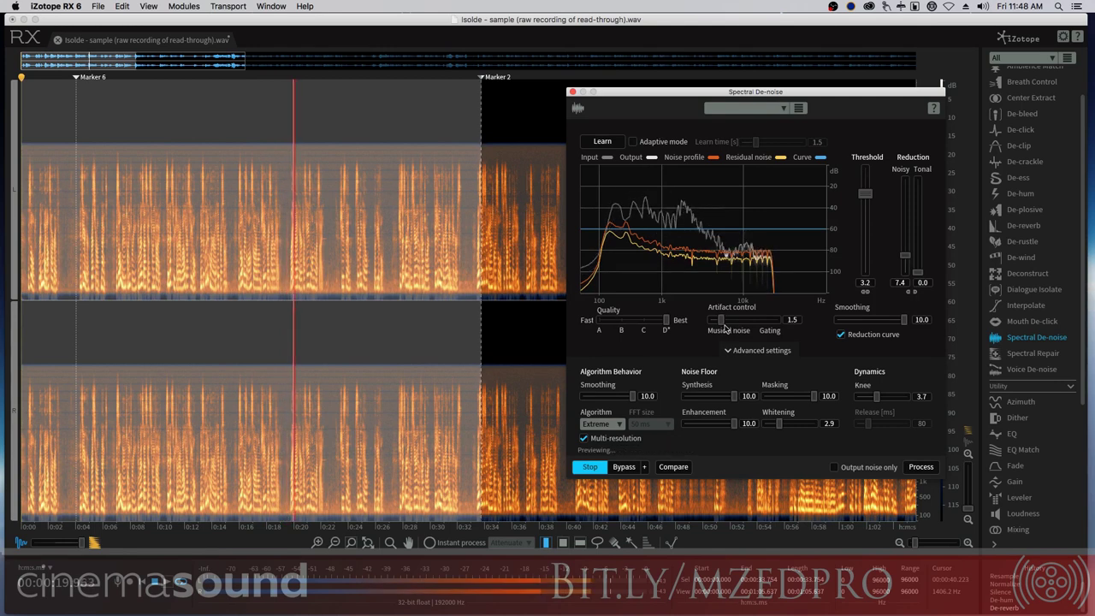
{"action": "key", "text": "space"}
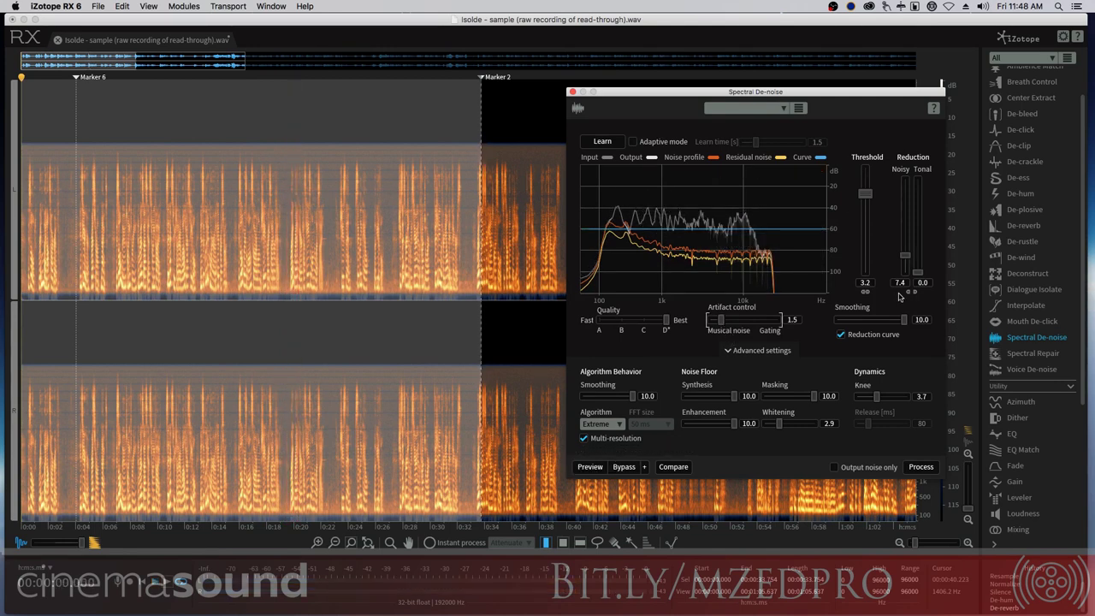
{"action": "left_click", "coordinate": [916, 467]}
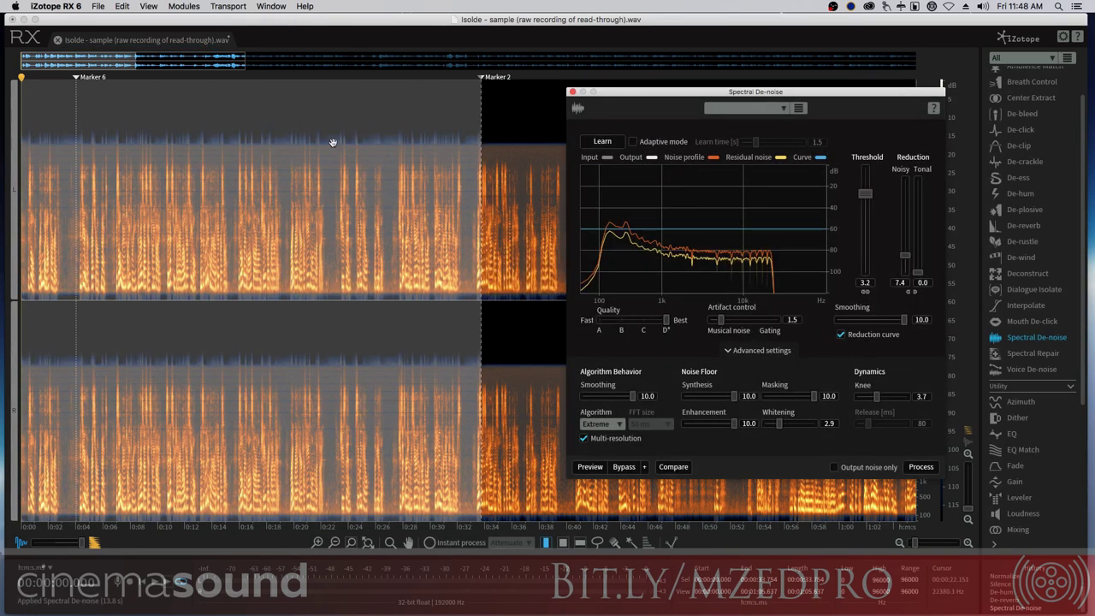
Select the pause from about 22.4 to 23.0 s in the processed audio and learn it as a new noise profile
{"action": "left_click", "coordinate": [229, 198]}
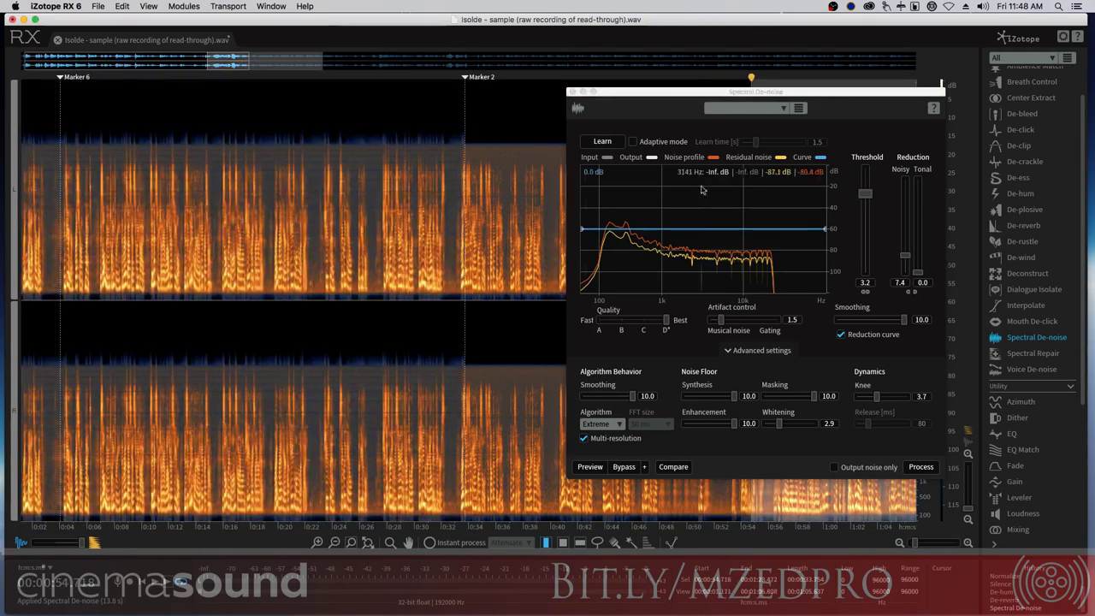
{"action": "left_click", "coordinate": [314, 232]}
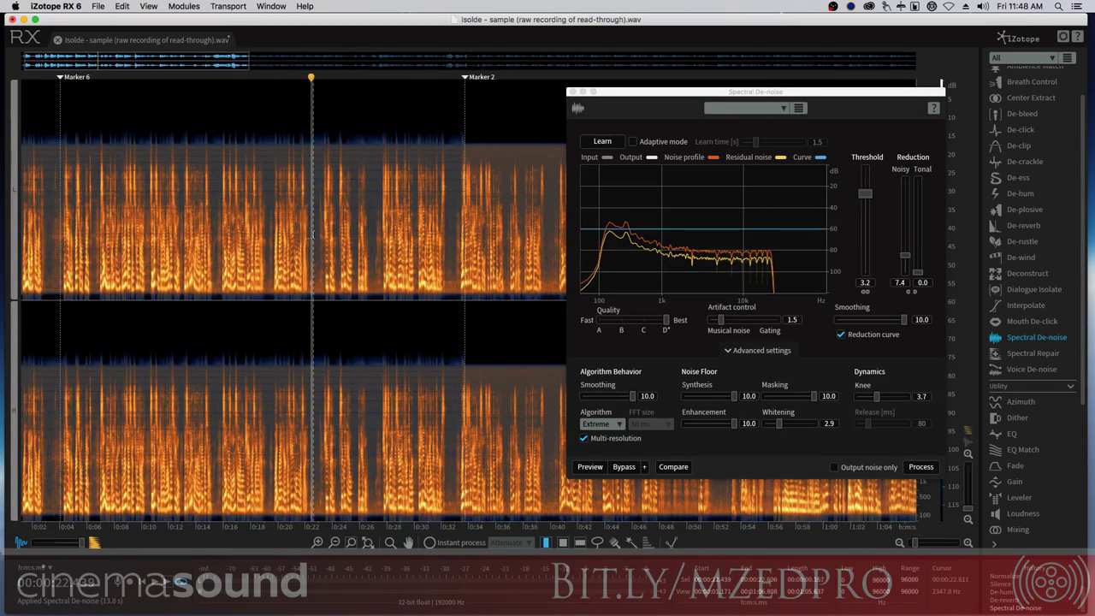
{"action": "left_click", "coordinate": [602, 141]}
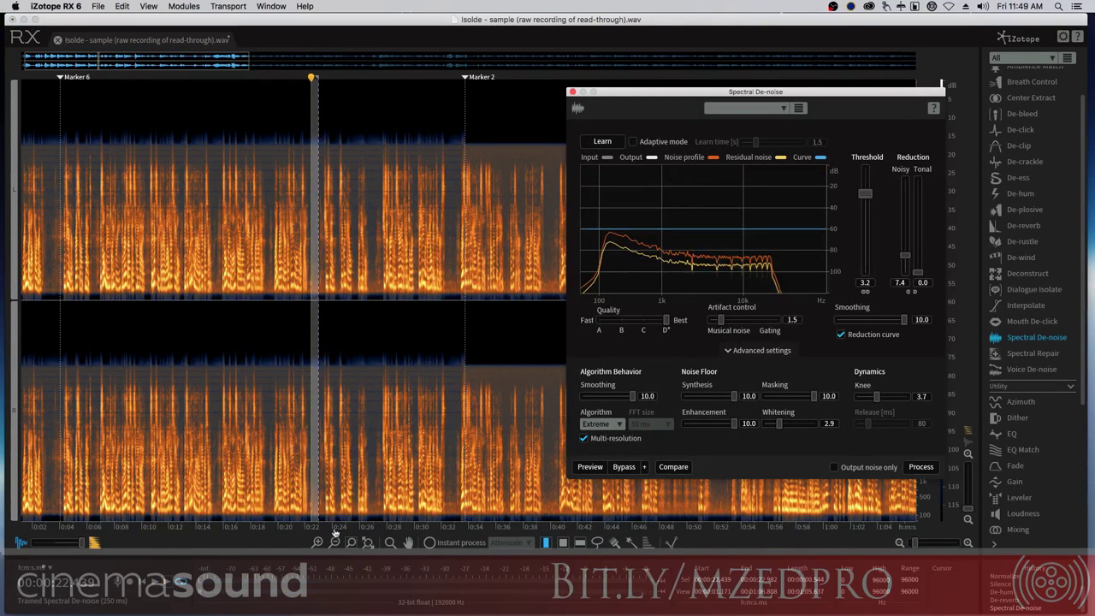
Reselect the audio from the start to Marker 2 and preview Spectral De-noise with artifact control set to 8.9
{"action": "left_click_drag", "start_coordinate": [465, 217], "coordinate": [12, 230]}
{"action": "left_click_drag", "start_coordinate": [719, 320], "coordinate": [759, 325]}
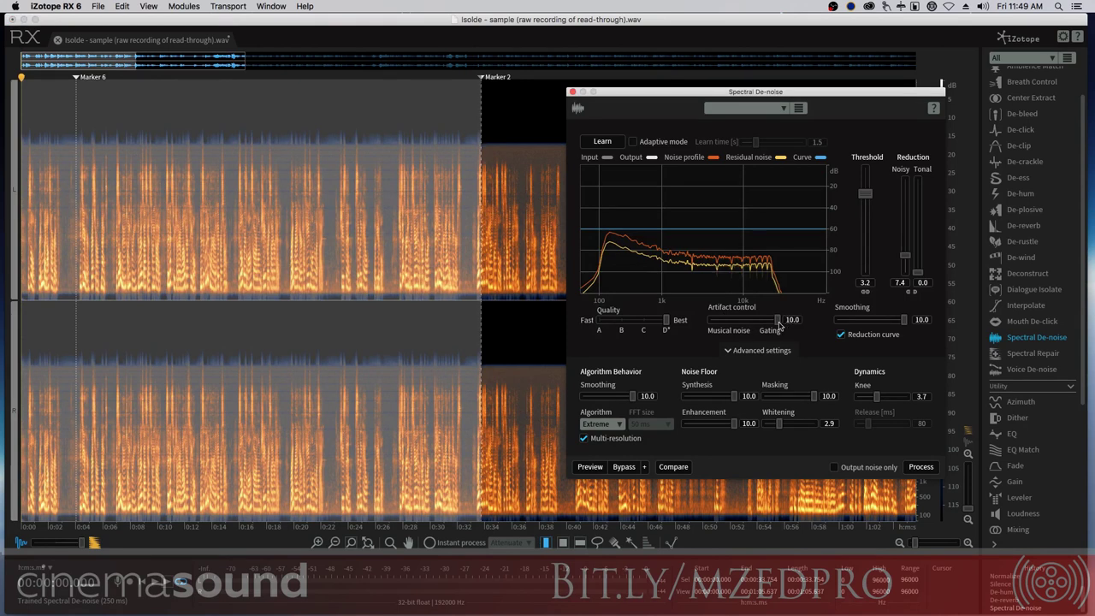
{"action": "left_click", "coordinate": [582, 468]}
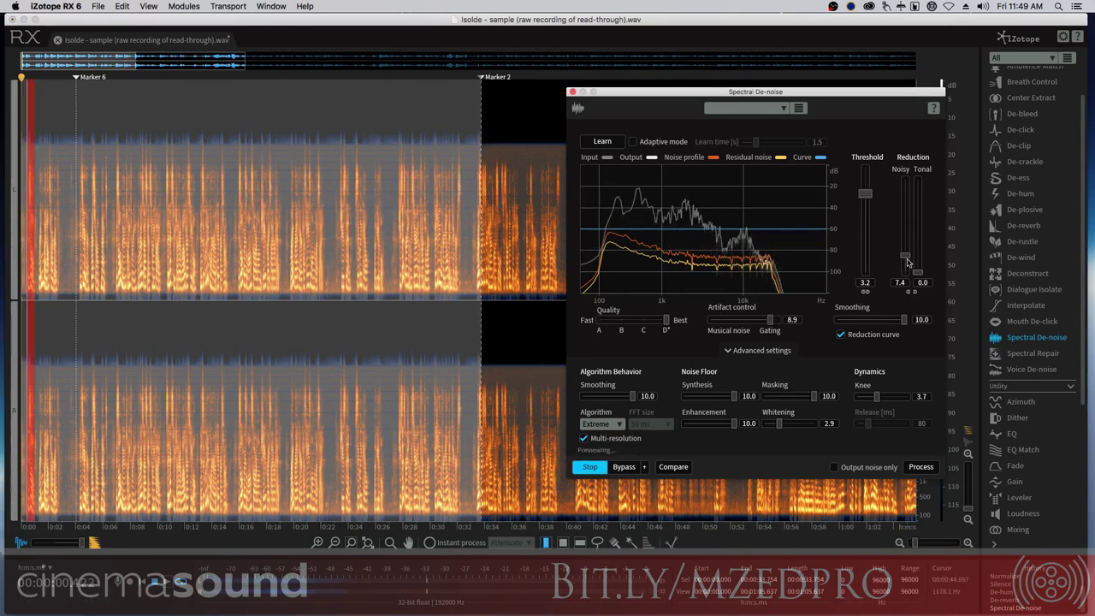
Link Spectral De-noise's noisy and tonal reduction, set the linked reduction to 6.8, and process the selection
{"action": "left_click_drag", "start_coordinate": [908, 263], "coordinate": [921, 183]}
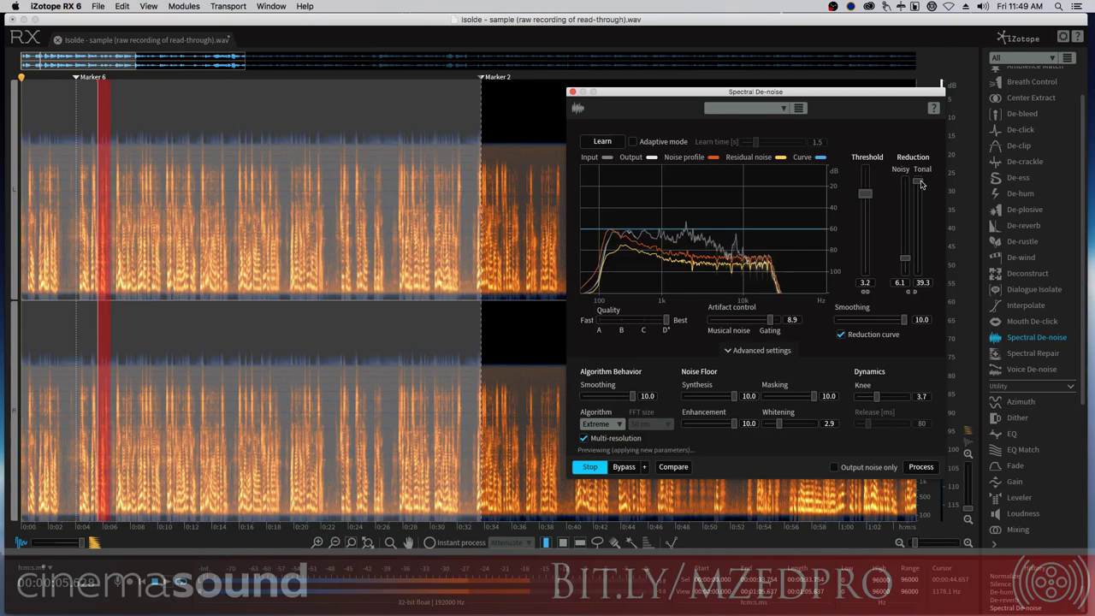
{"action": "left_click_drag", "start_coordinate": [921, 183], "coordinate": [925, 262]}
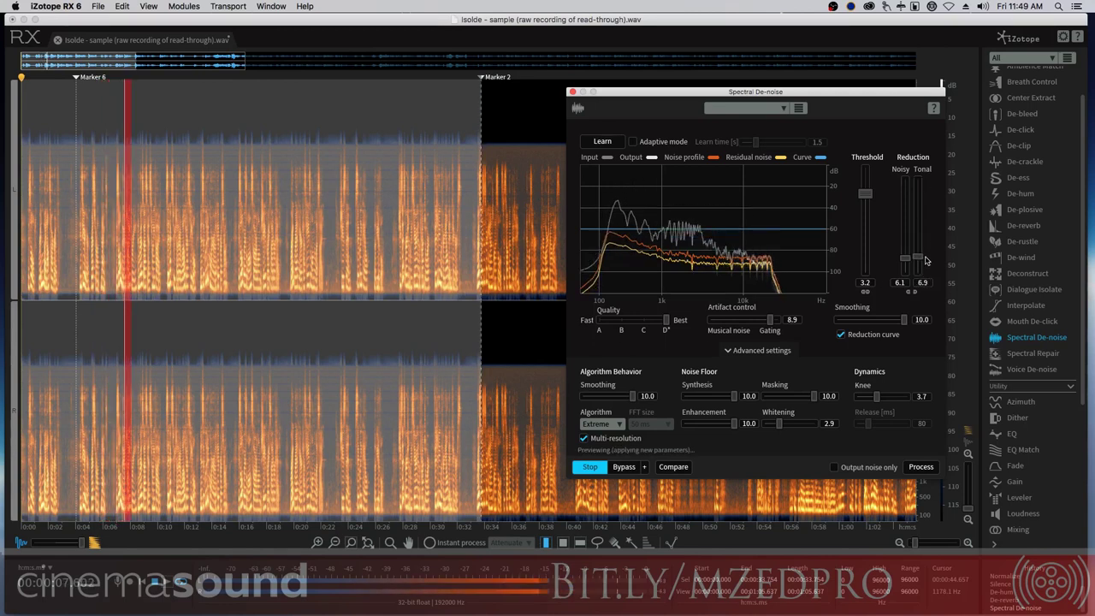
{"action": "left_click", "coordinate": [910, 292]}
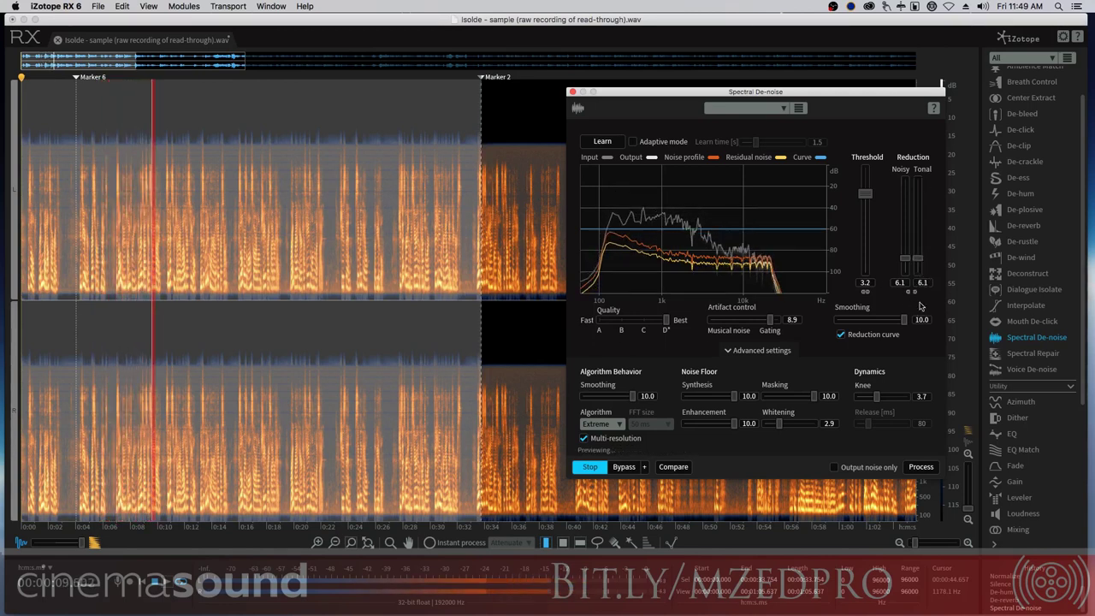
{"action": "left_click", "coordinate": [912, 293]}
{"action": "left_click_drag", "start_coordinate": [913, 261], "coordinate": [911, 268]}
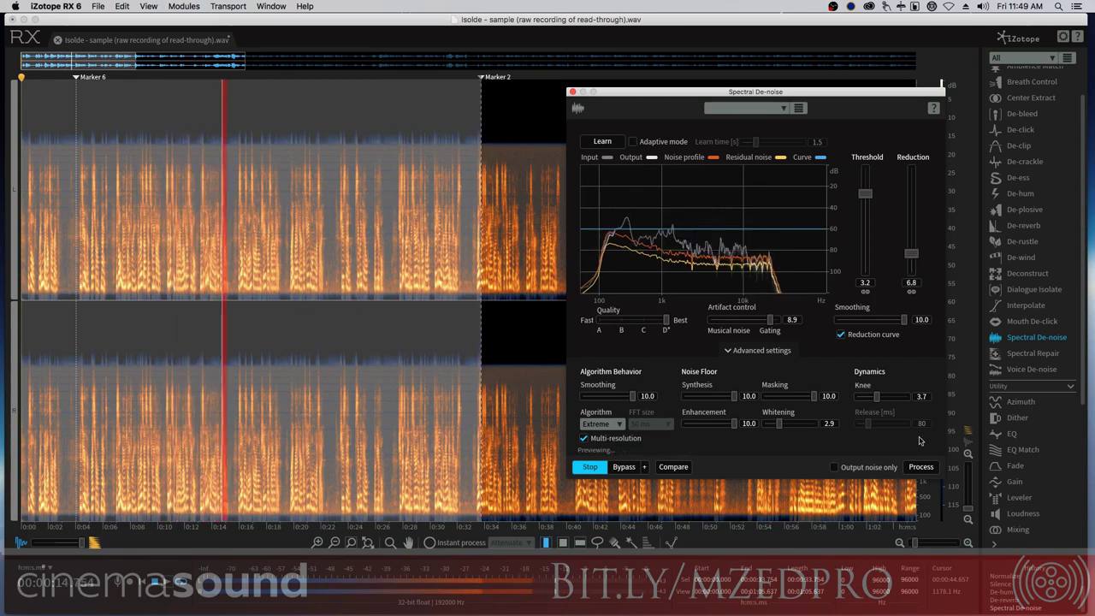
{"action": "left_click", "coordinate": [920, 467]}
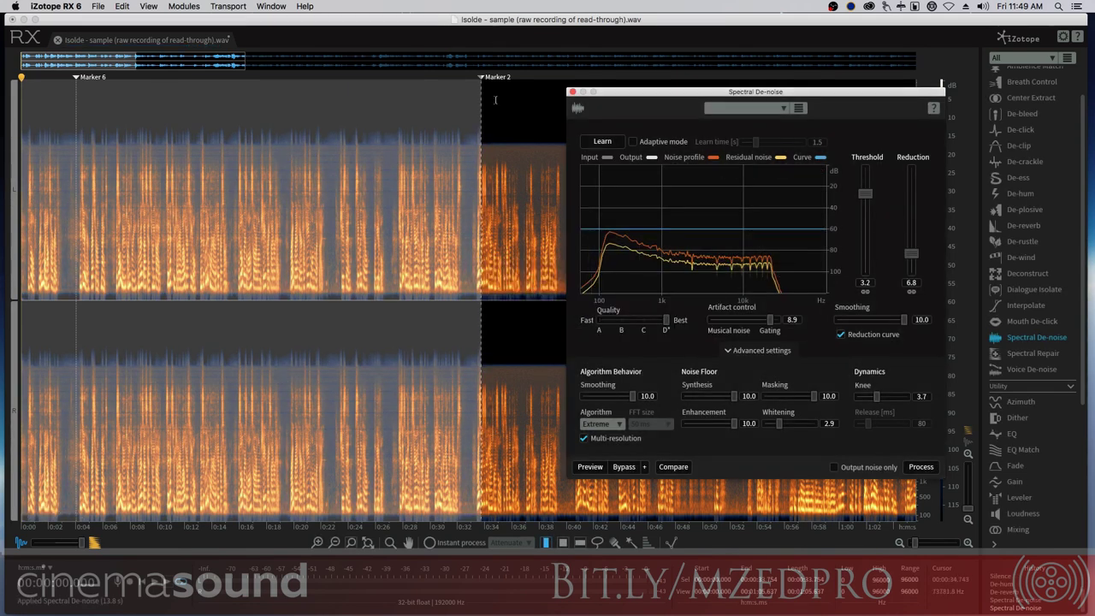
Play back the denoised audio from about 1.2 s and close Spectral De-noise
{"action": "left_click", "coordinate": [40, 177]}
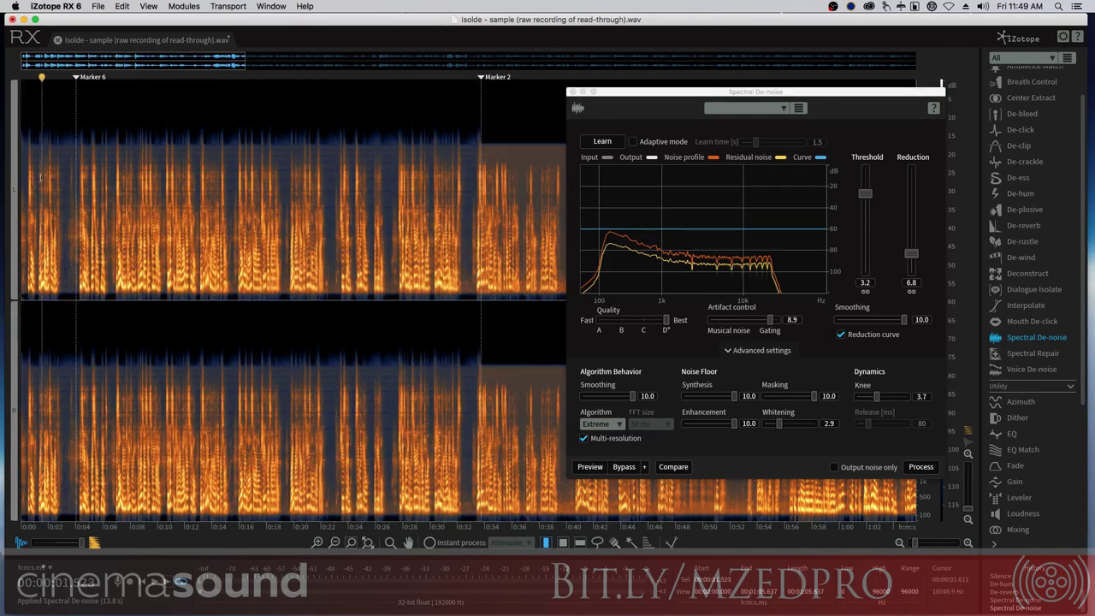
{"action": "key", "text": "space"}
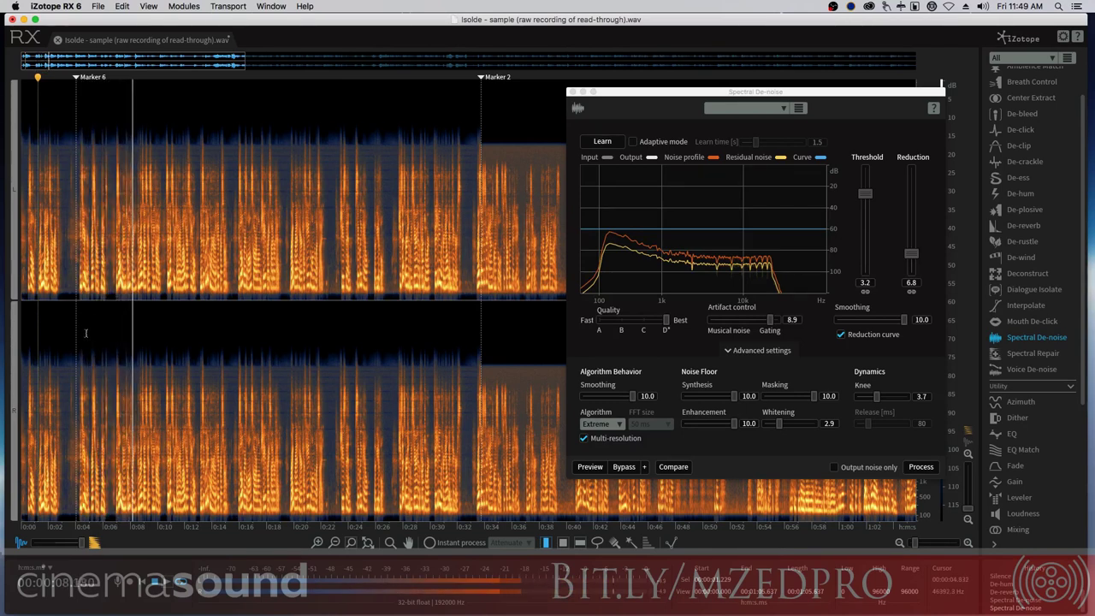
{"action": "key", "text": "space"}
{"action": "left_click", "coordinate": [573, 92]}
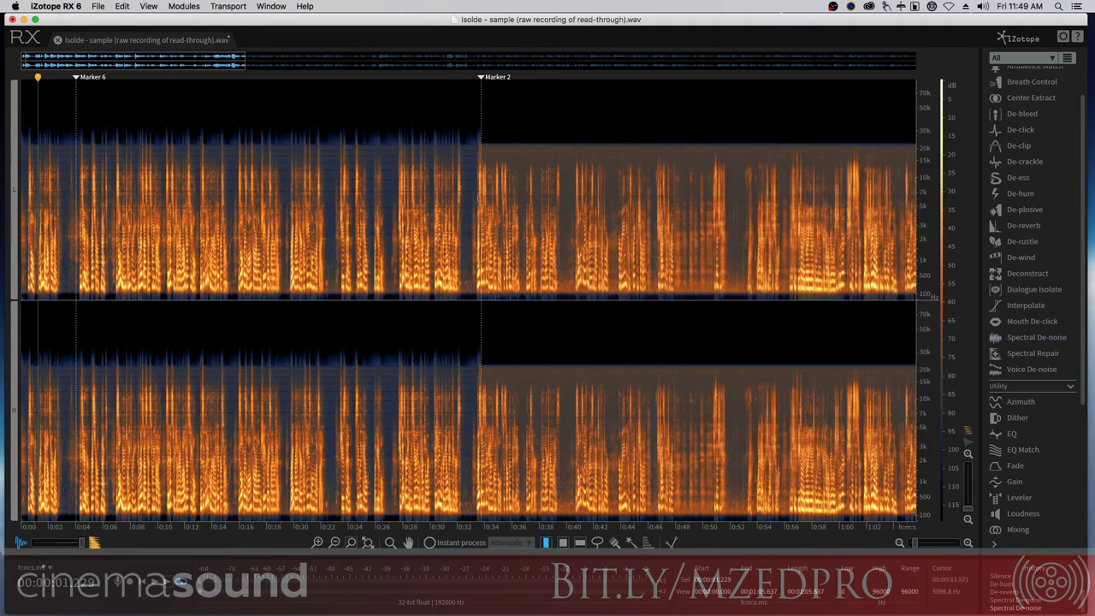
Select the audio from the start to just before Marker 2 and learn its reverb profile in De-reverb
{"action": "left_click_drag", "start_coordinate": [475, 206], "coordinate": [13, 205]}
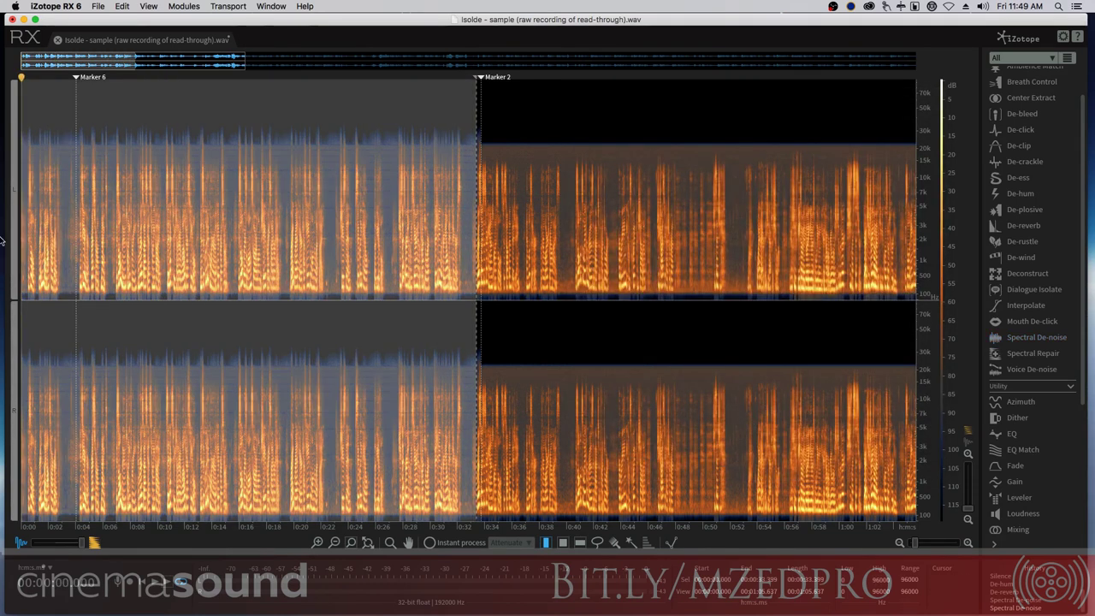
{"action": "left_click", "coordinate": [1022, 226]}
{"action": "left_click", "coordinate": [684, 173]}
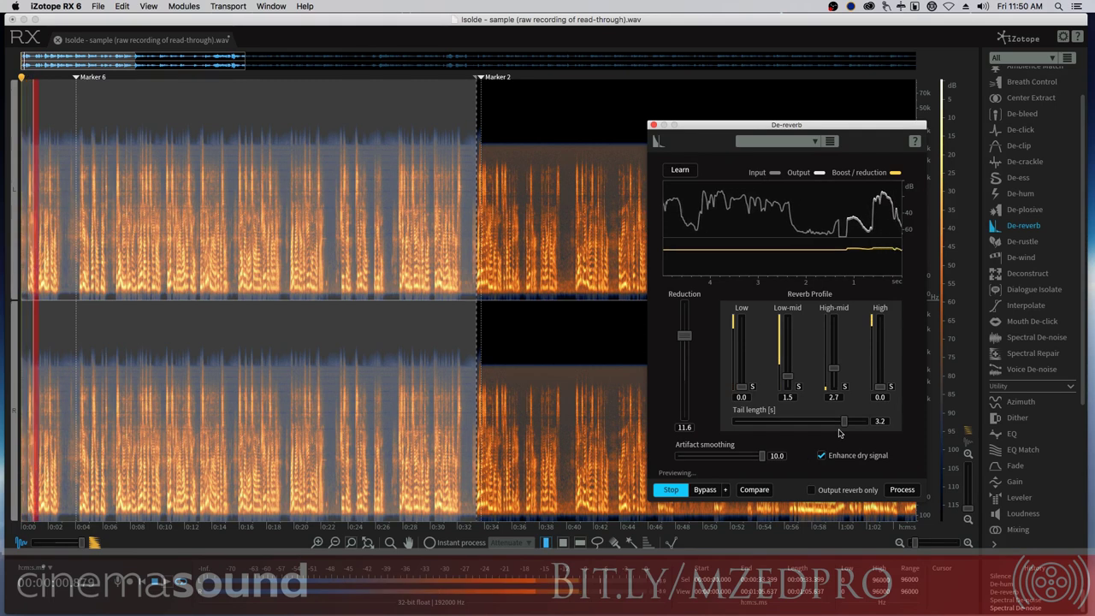
Set De-reverb's tail length to 1.3 s, low-mid to 2.7 and reduction to 5.9, and compare the preview bypassed and active
{"action": "left_click_drag", "start_coordinate": [843, 427], "coordinate": [788, 427]}
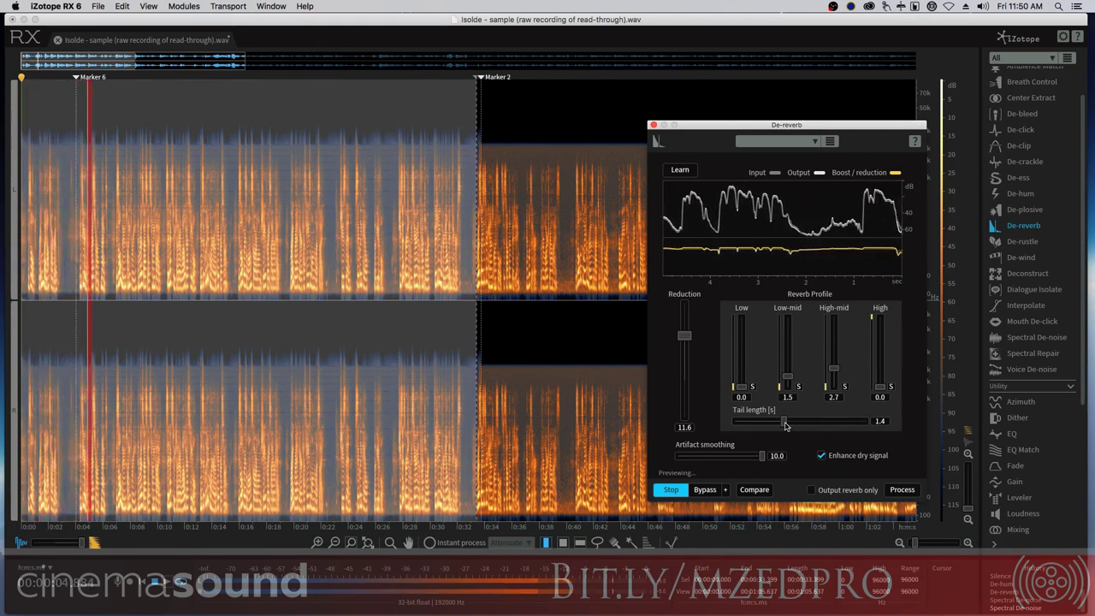
{"action": "left_click_drag", "start_coordinate": [789, 428], "coordinate": [786, 420]}
{"action": "left_click_drag", "start_coordinate": [788, 377], "coordinate": [788, 368]}
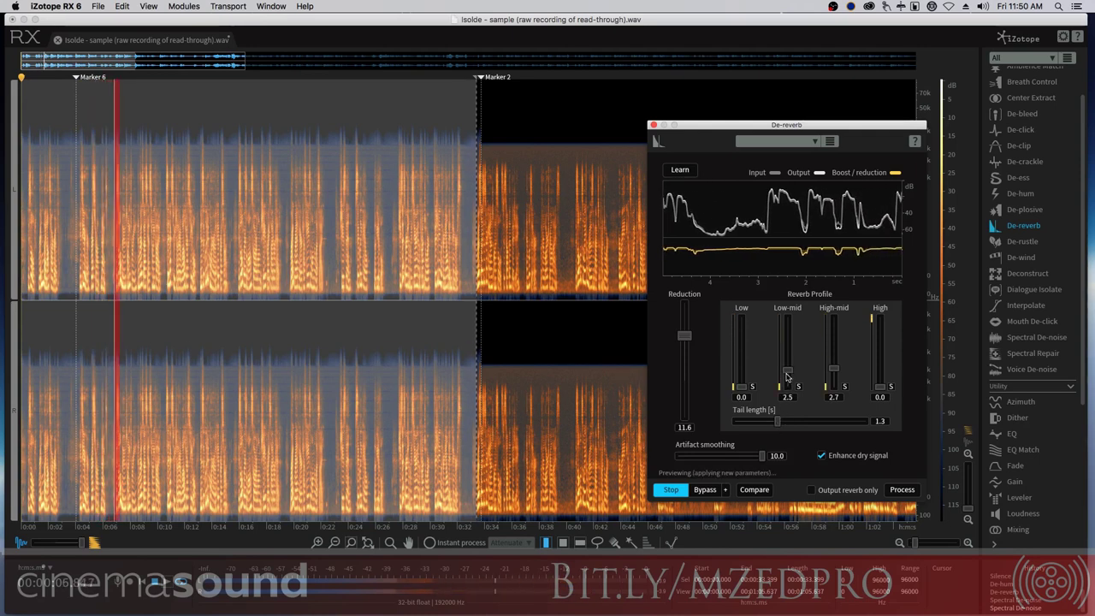
{"action": "left_click_drag", "start_coordinate": [685, 336], "coordinate": [687, 358]}
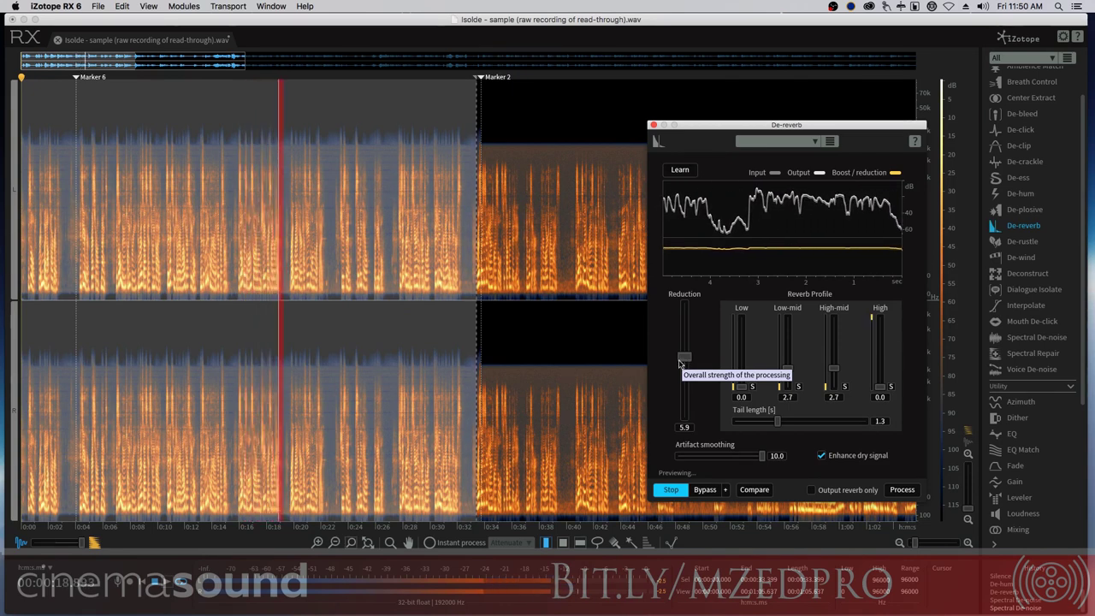
{"action": "left_click", "coordinate": [671, 490]}
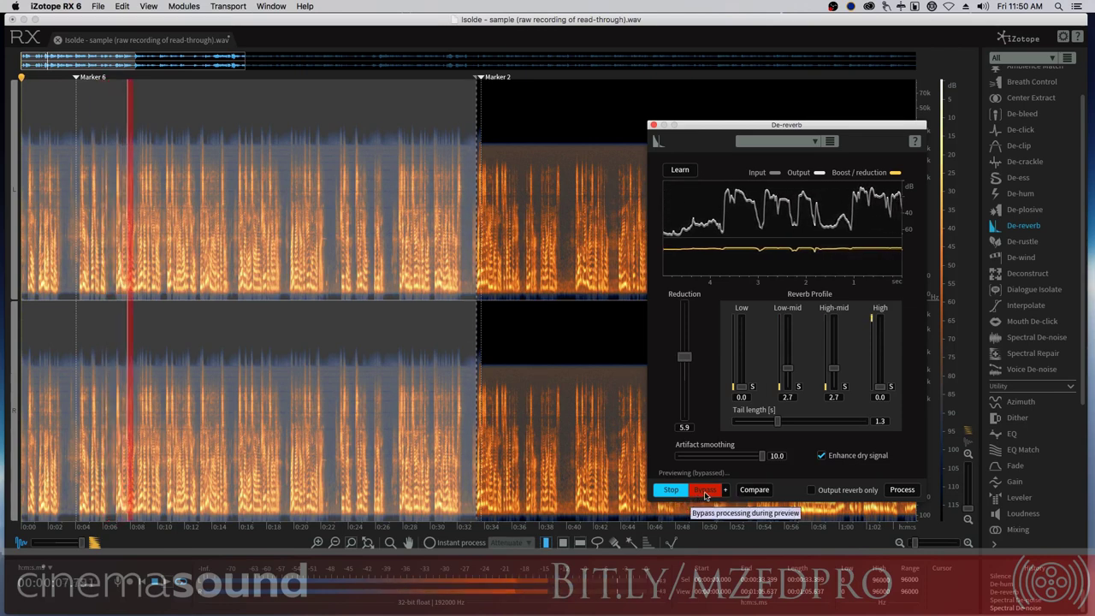
{"action": "left_click", "coordinate": [705, 494]}
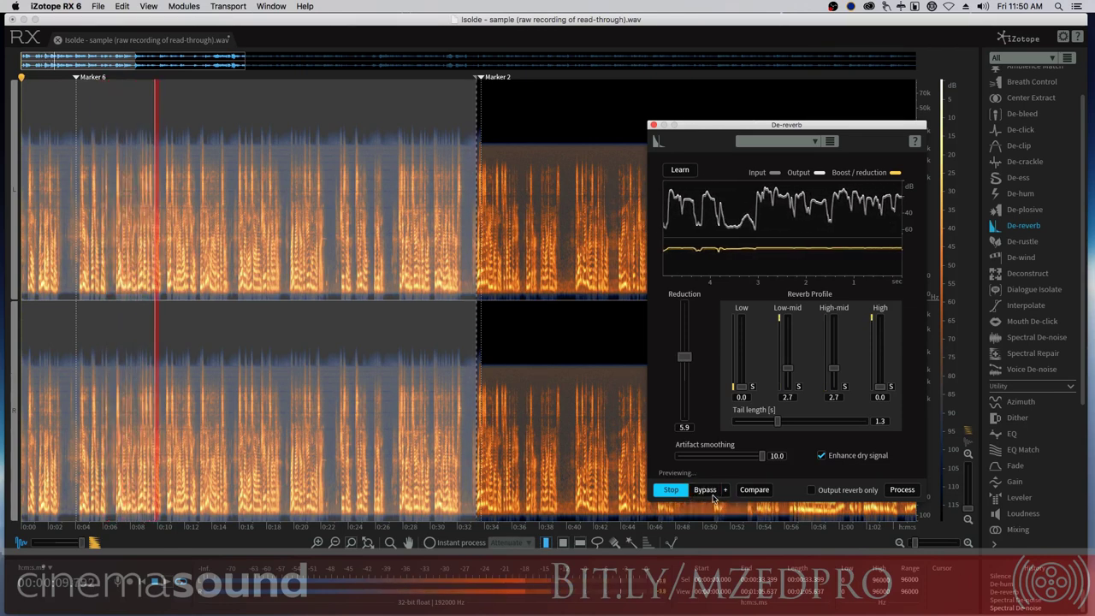
Set De-reverb's reduction to 6.2, stop the preview, and process the selection
{"action": "left_click_drag", "start_coordinate": [684, 359], "coordinate": [689, 358]}
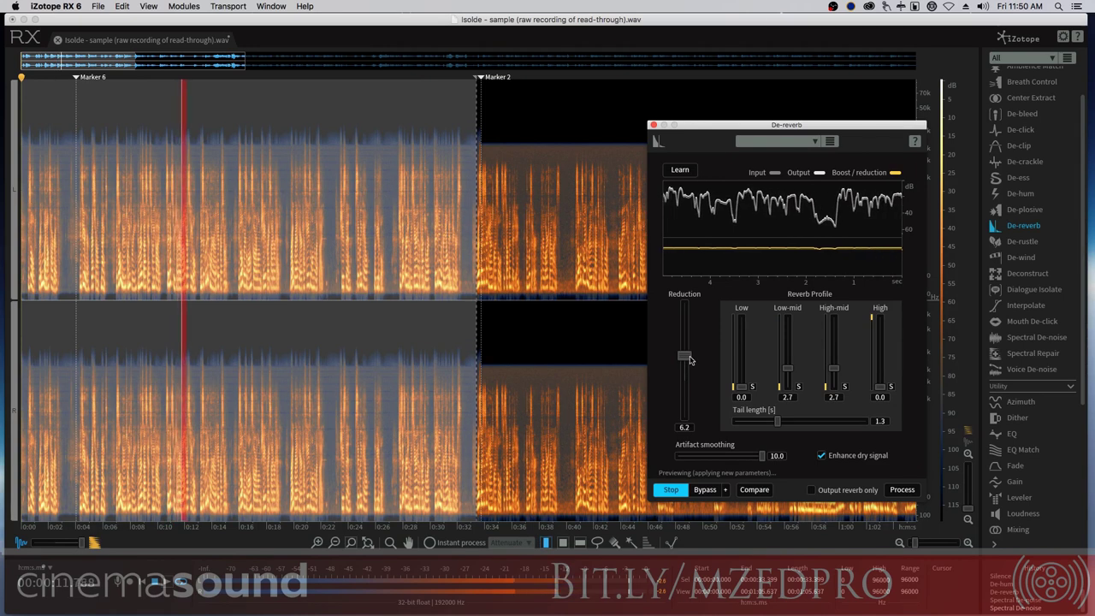
{"action": "key", "text": "space"}
{"action": "left_click", "coordinate": [914, 489]}
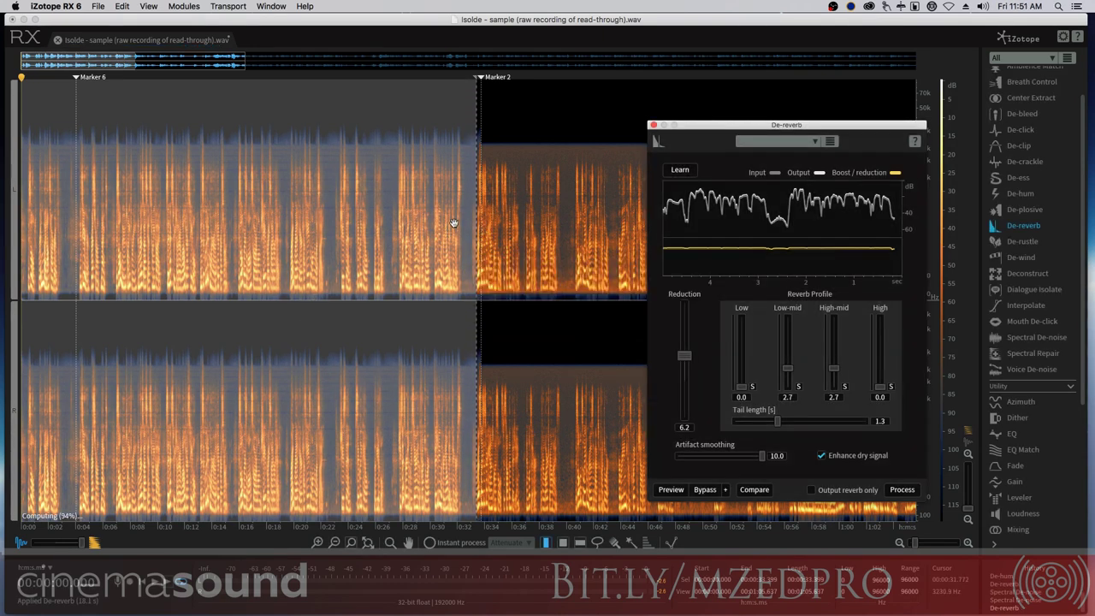
Play from about 28.7 s past Marker 2 to compare processed and unprocessed audio, and close De-reverb
{"action": "left_click_drag", "start_coordinate": [421, 200], "coordinate": [242, 177]}
{"action": "left_click", "coordinate": [389, 200]}
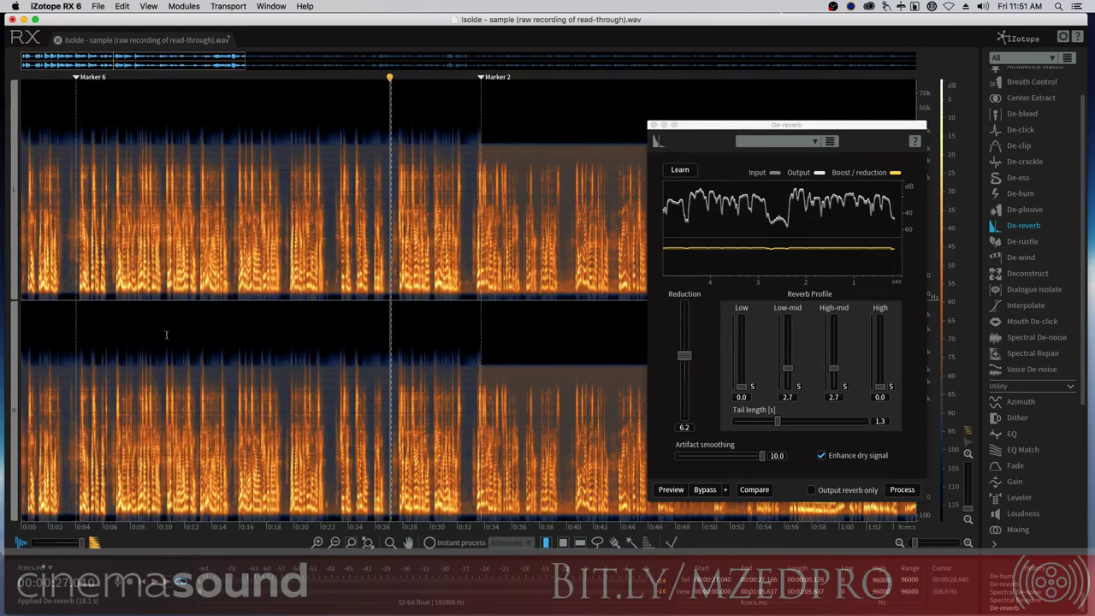
{"action": "mouse_move", "coordinate": [79, 544]}
{"action": "left_mouse_down"}
{"action": "mouse_move", "coordinate": [55, 544]}
{"action": "mouse_move", "coordinate": [84, 544]}
{"action": "left_mouse_up"}
{"action": "left_click", "coordinate": [412, 296]}
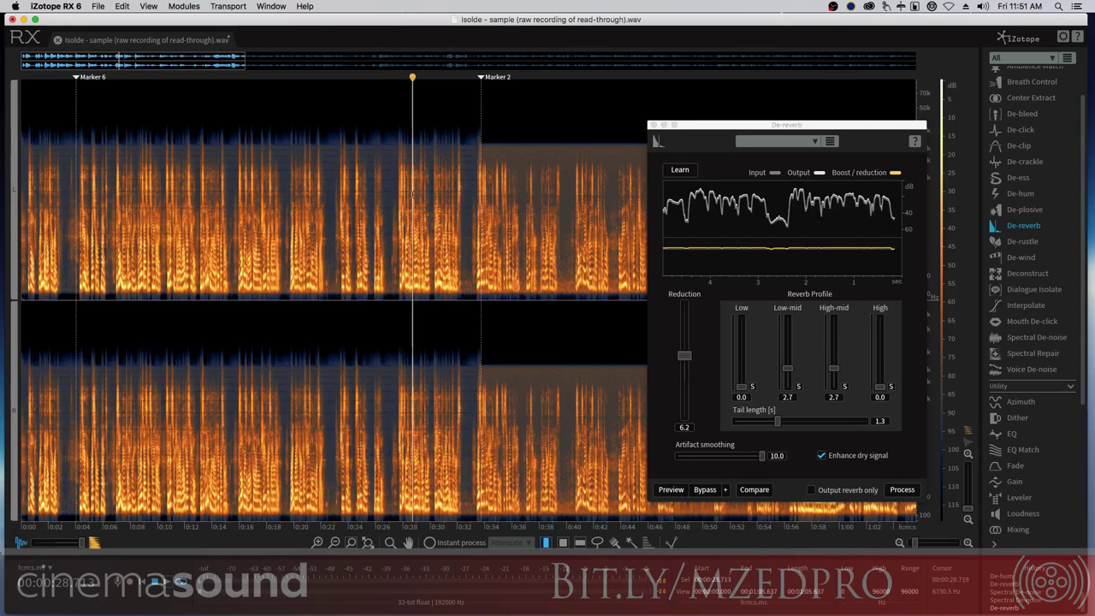
{"action": "key", "text": "space"}
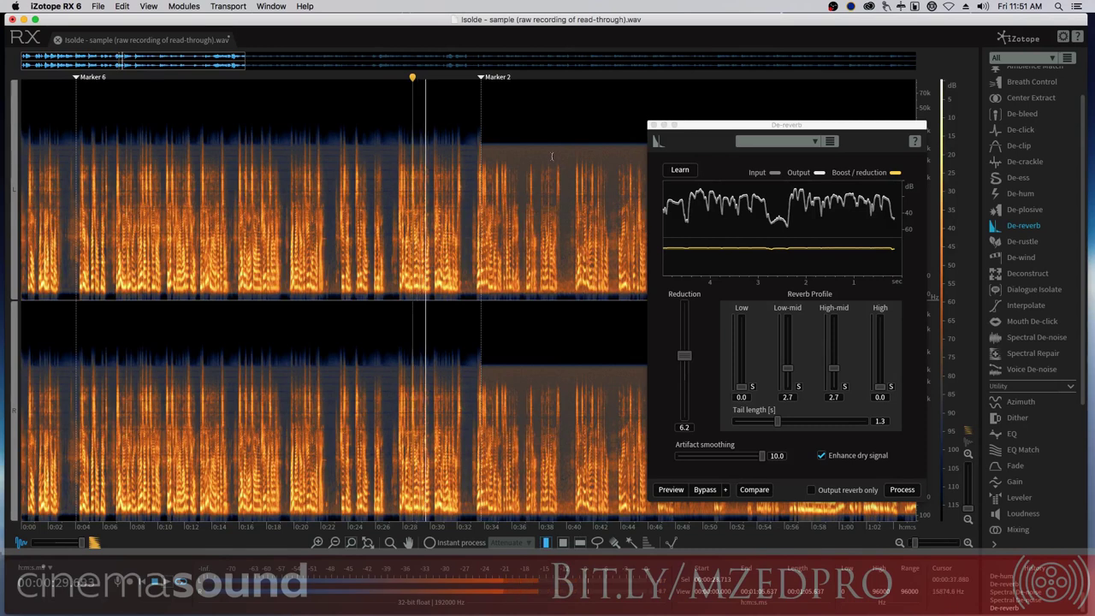
{"action": "left_click", "coordinate": [654, 125]}
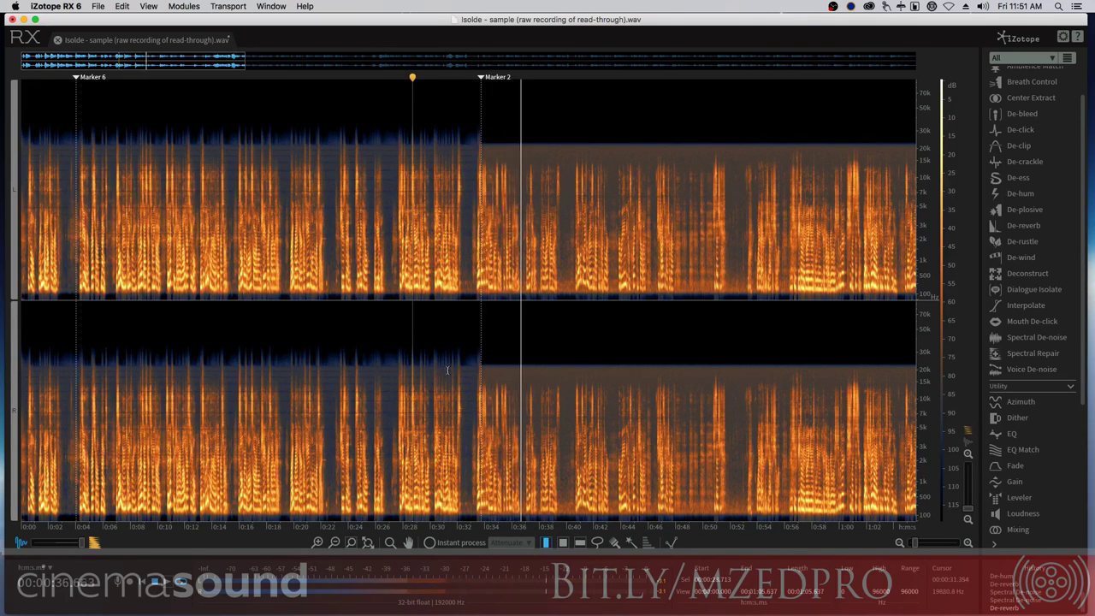
{"action": "key", "text": "space"}
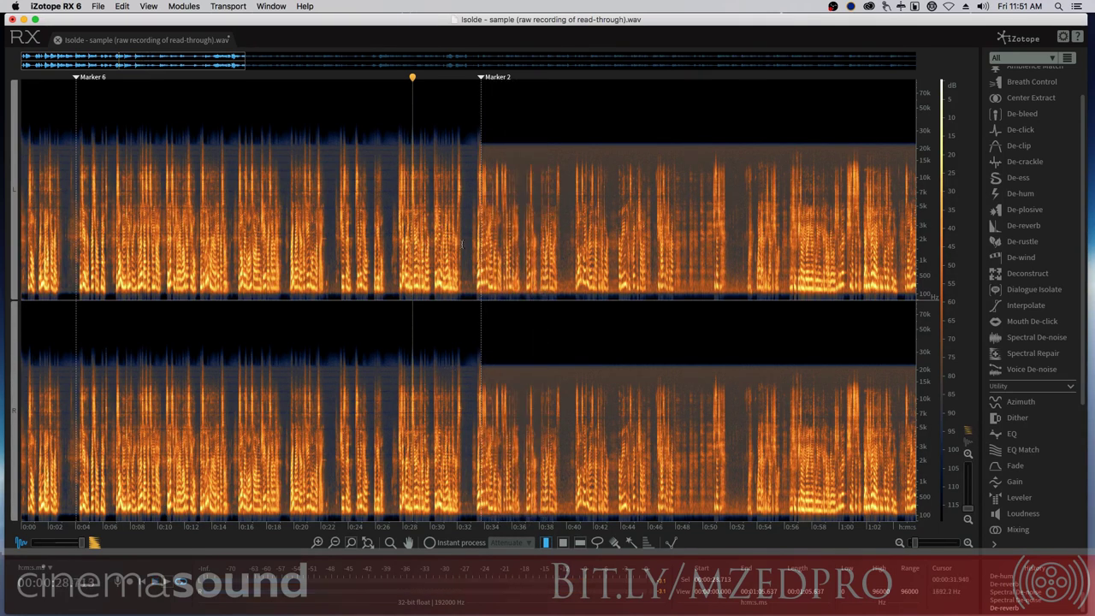
{"action": "left_click", "coordinate": [250, 214]}
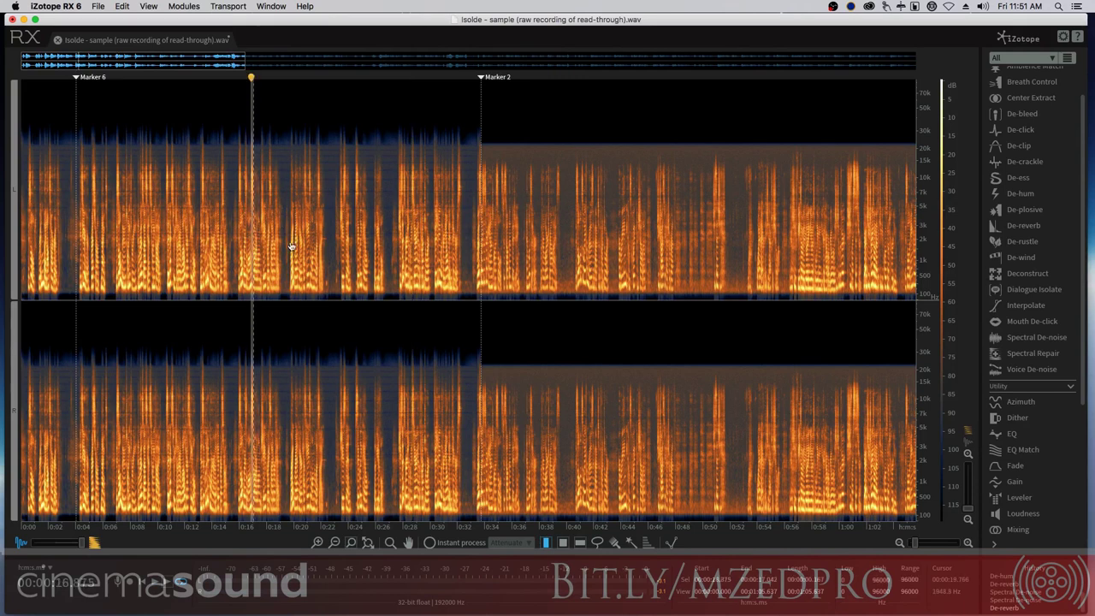
Roll the edit history back to the Normalize state and play the uncleaned recording from about 7.5 s
{"action": "key", "text": "super+z"}
{"action": "key", "text": "super+z"}
{"action": "key", "text": "super+z"}
{"action": "key", "text": "super+z"}
{"action": "key", "text": "super+z"}
{"action": "key", "text": "super+z"}
{"action": "key", "text": "super+z"}
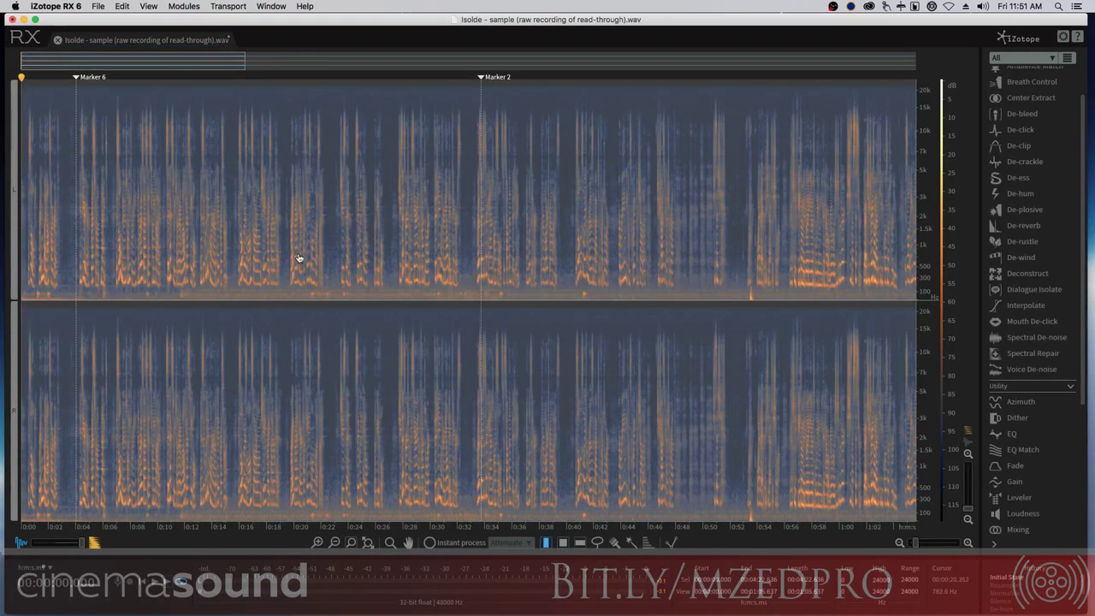
{"action": "key", "text": "super+shift+z"}
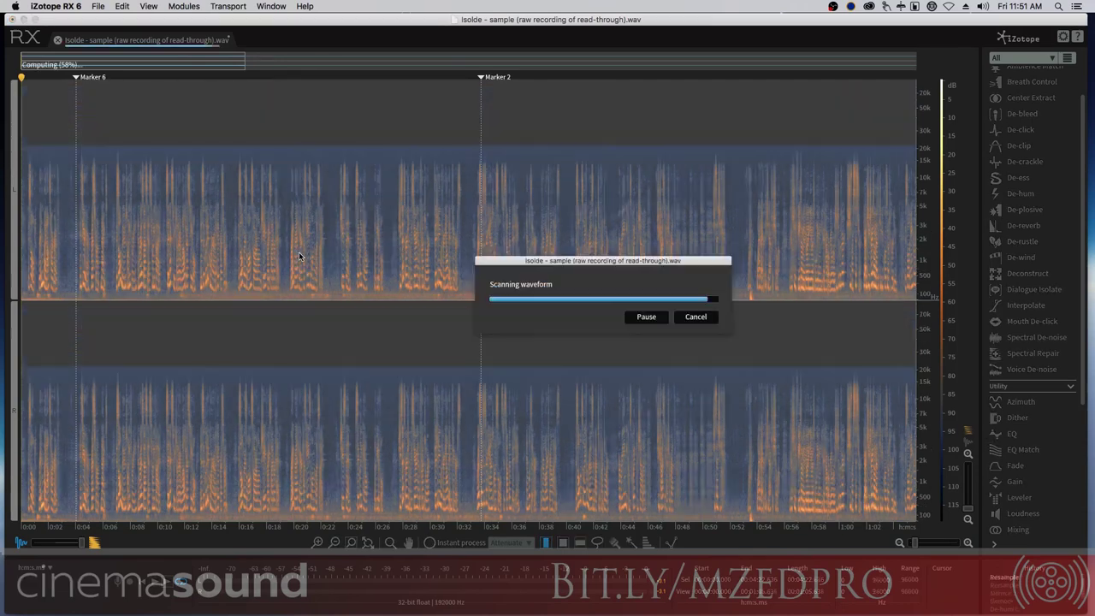
{"action": "key", "text": "super+shift+z"}
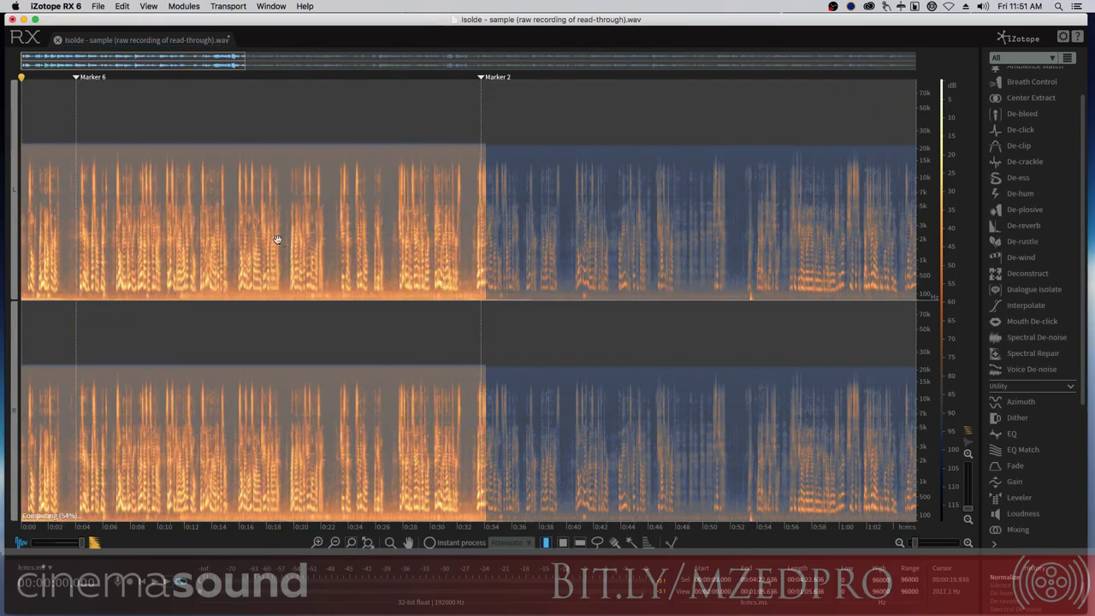
{"action": "left_click", "coordinate": [122, 178]}
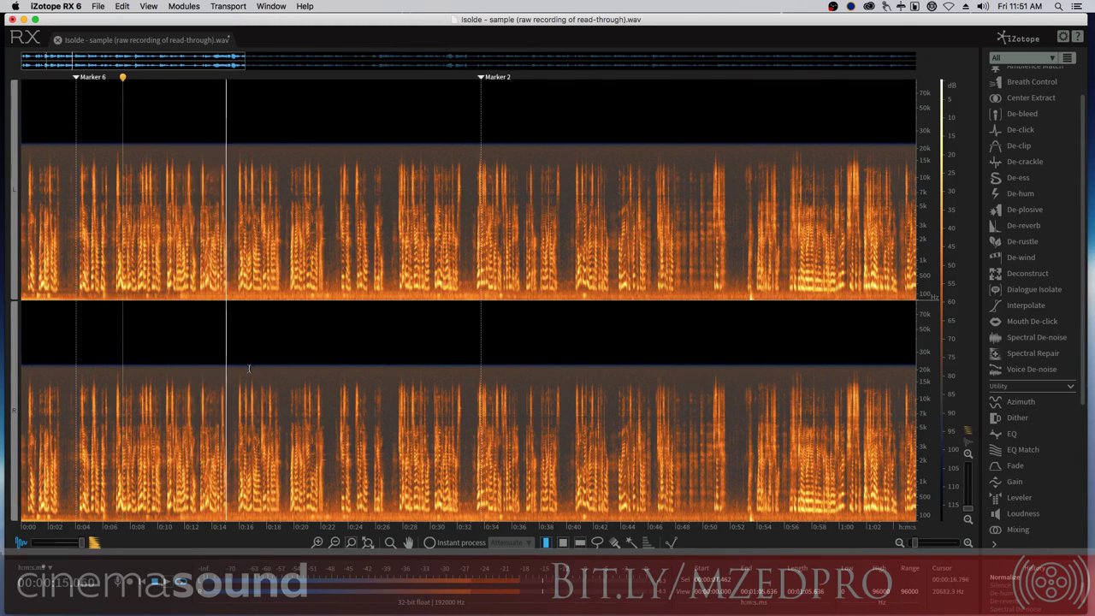
{"action": "key", "text": "space"}
Redo all clean-up edits through the final De-reverb and play the cleaned recording from about 7.5 s
{"action": "key", "text": "super+shift+z"}
{"action": "key", "text": "super+shift+z"}
{"action": "key", "text": "super+shift+z"}
{"action": "key", "text": "super+shift+z"}
{"action": "key", "text": "super+shift+z"}
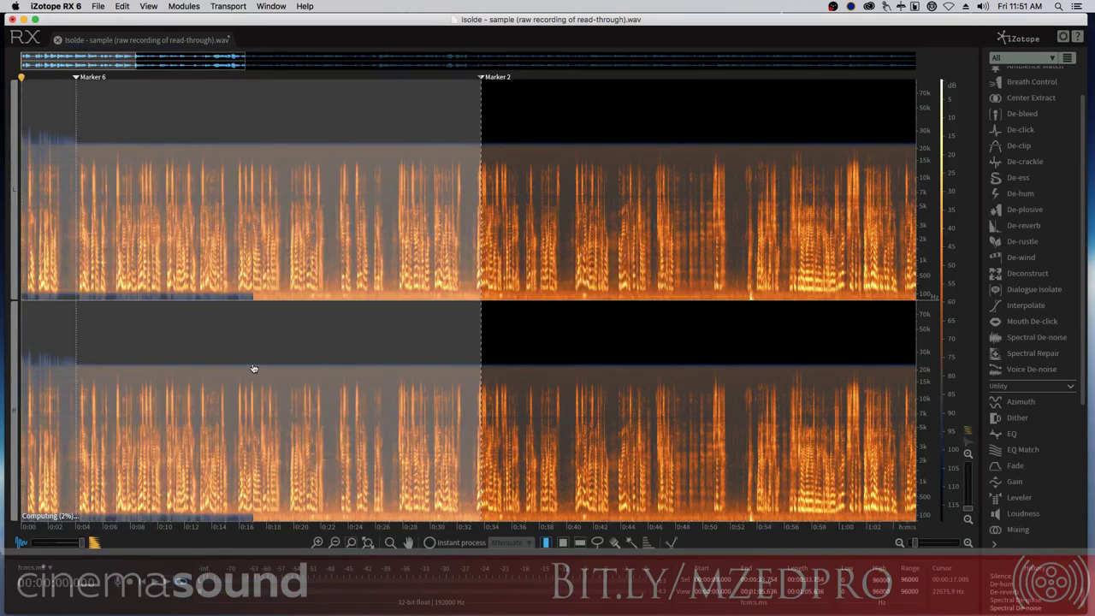
{"action": "key", "text": "super+shift+z"}
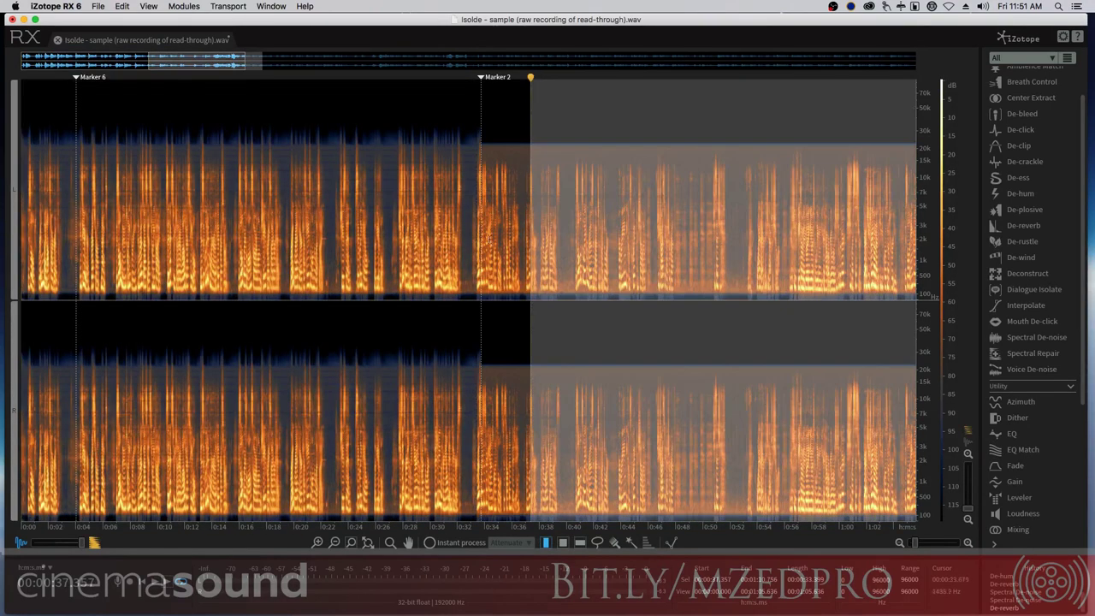
{"action": "left_click", "coordinate": [123, 203]}
{"action": "key", "text": "space"}
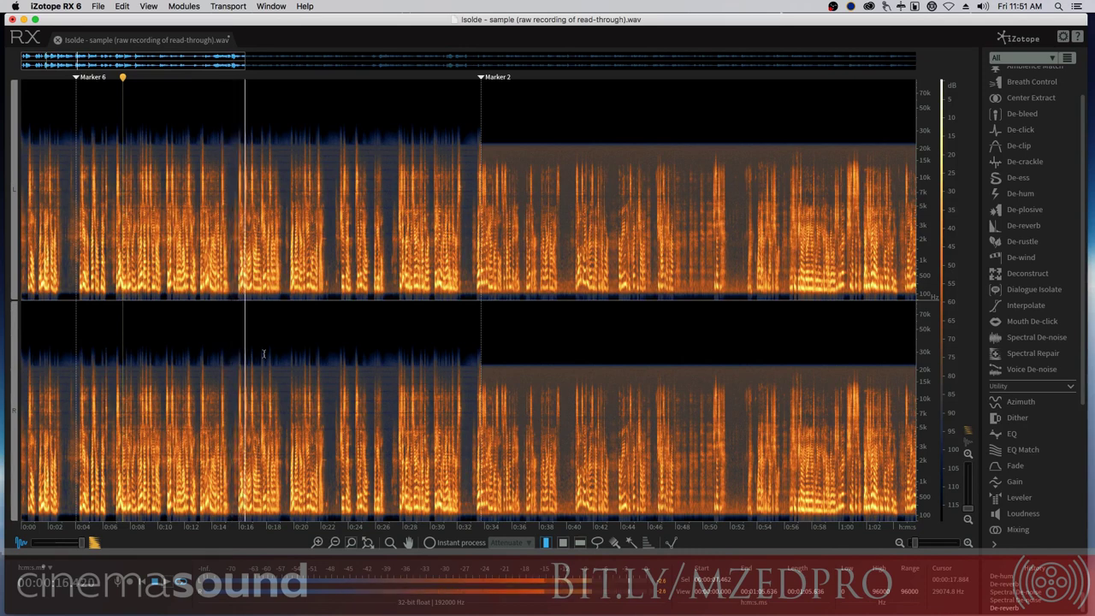
{"action": "key", "text": "space"}
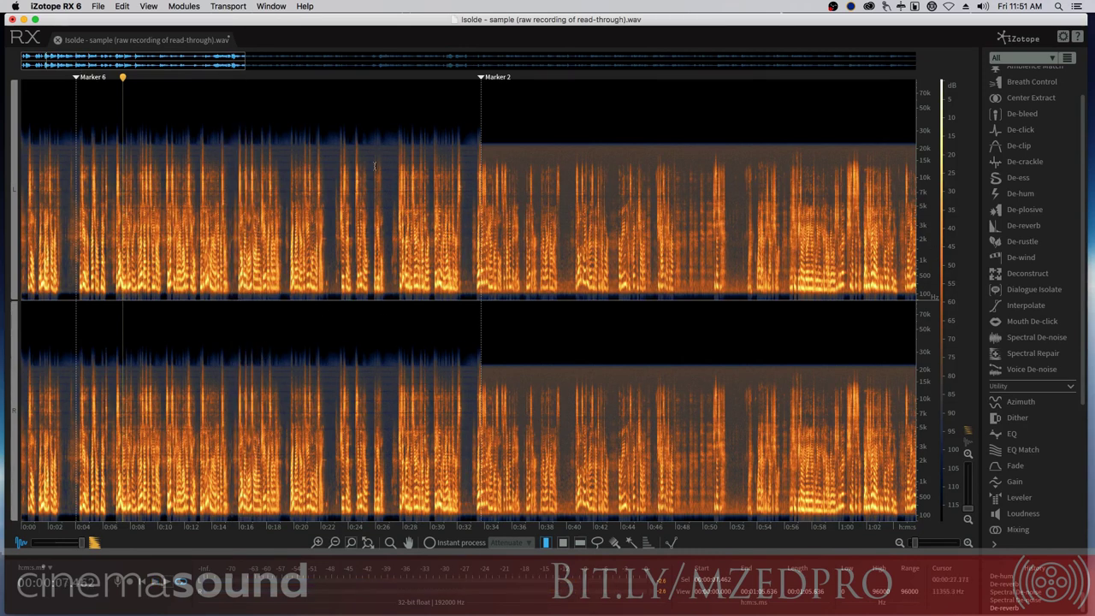
{"action": "left_click", "coordinate": [96, 6]}
{"action": "left_click", "coordinate": [96, 6]}
{"action": "left_click", "coordinate": [99, 6]}
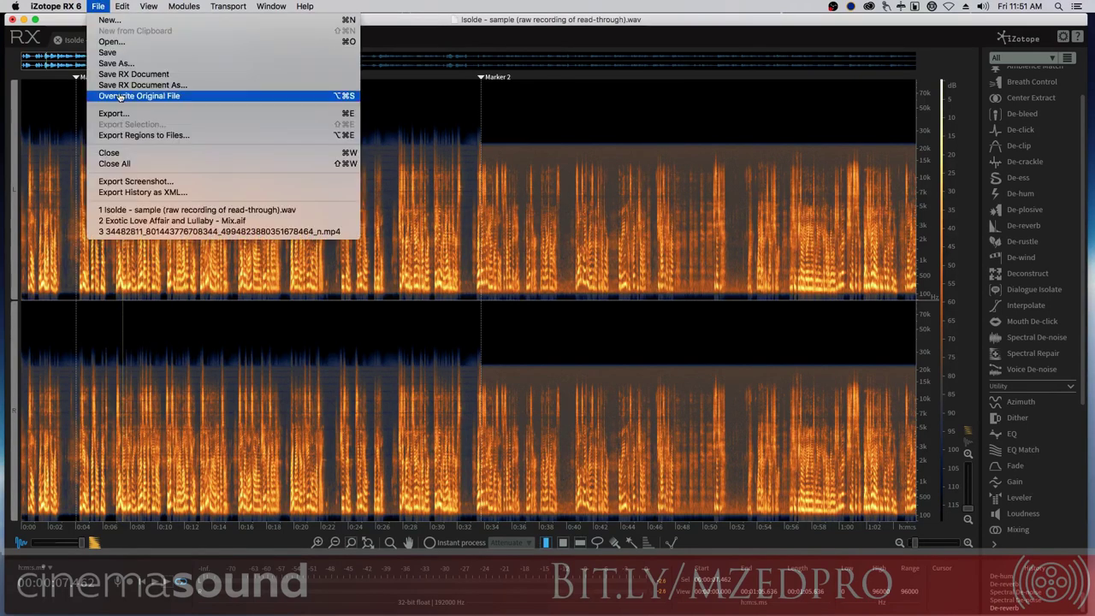
{"action": "left_click", "coordinate": [113, 113]}
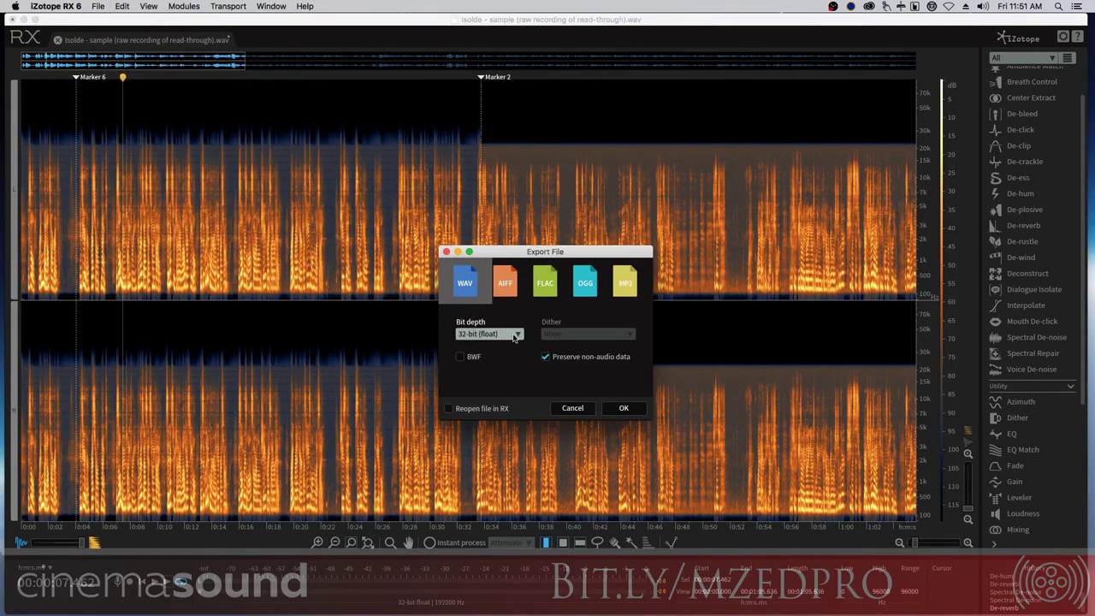
{"action": "left_click", "coordinate": [514, 337]}
{"action": "left_click", "coordinate": [516, 381]}
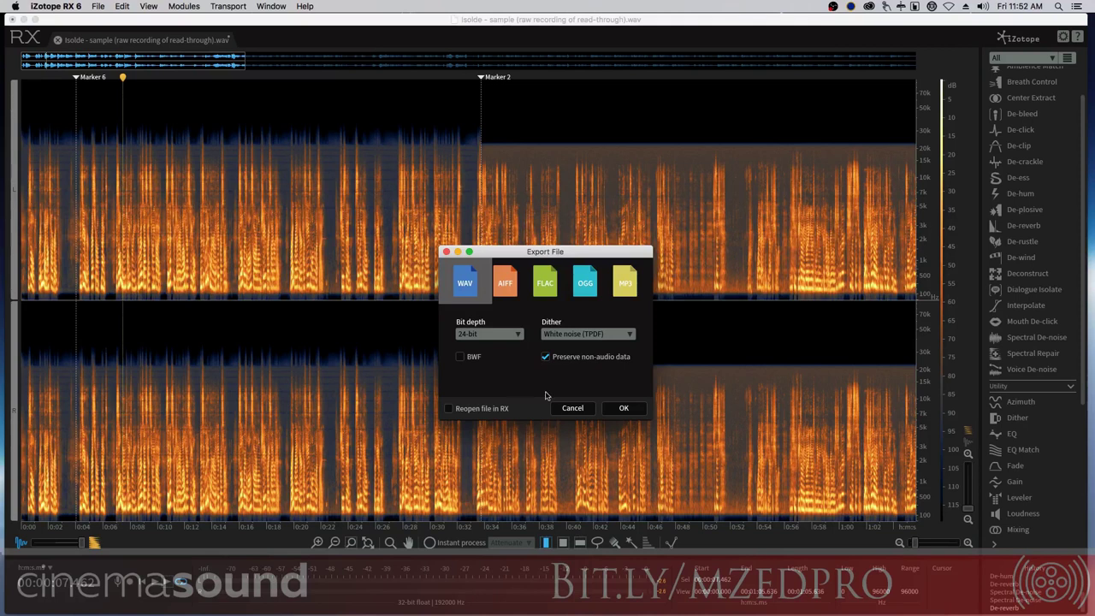
{"action": "left_click", "coordinate": [572, 409]}
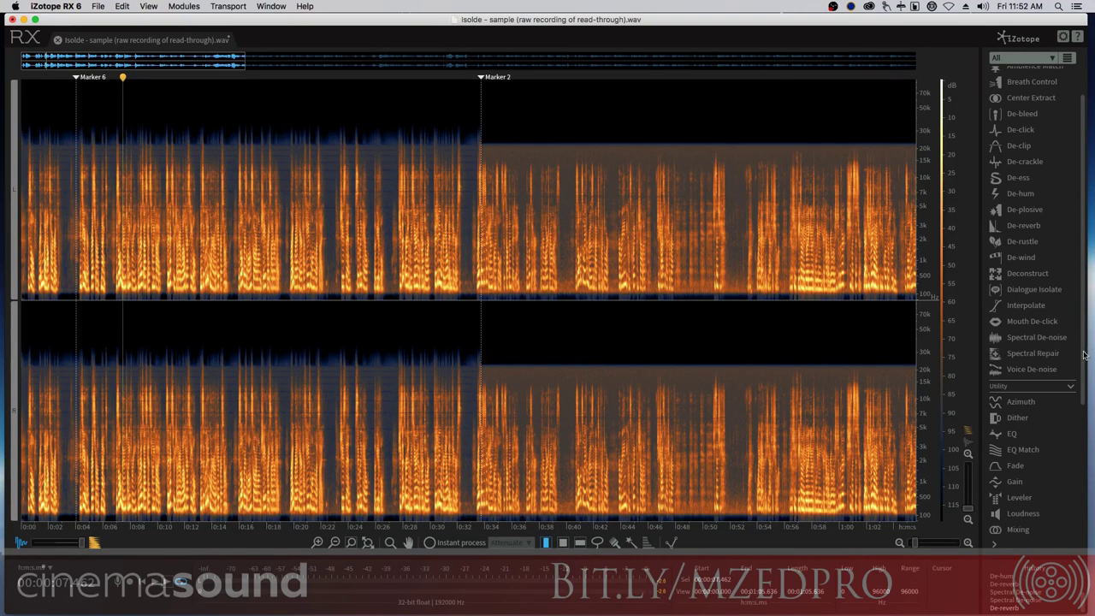
Resample the recording to a sampling rate of 48000 Hz and close the Resample module
{"action": "left_click_drag", "start_coordinate": [1083, 355], "coordinate": [1080, 462]}
{"action": "left_click", "coordinate": [1010, 450]}
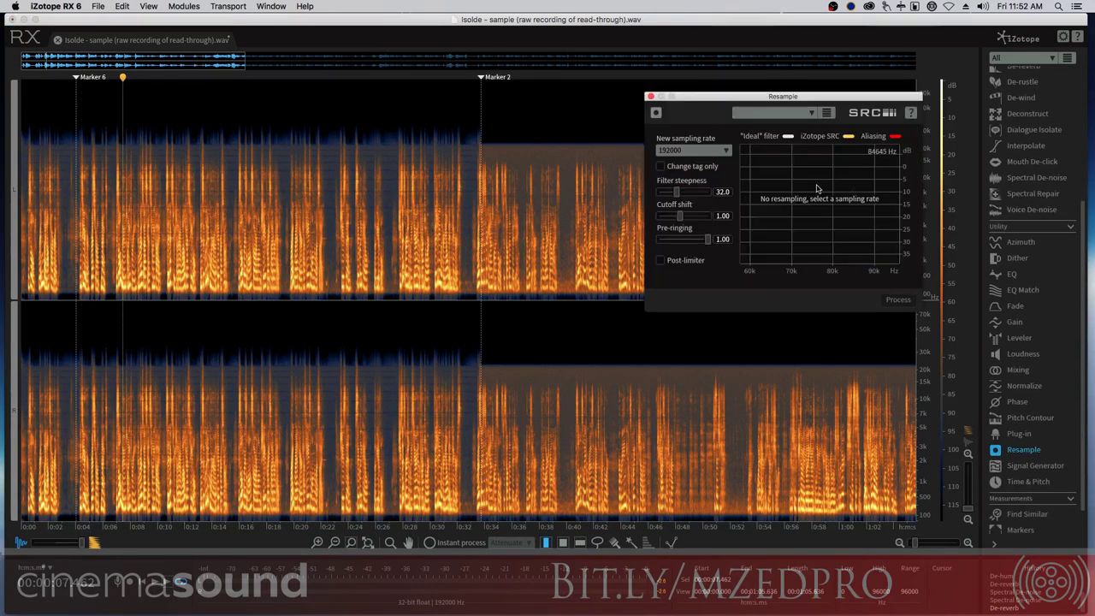
{"action": "left_click", "coordinate": [727, 151]}
{"action": "left_click", "coordinate": [694, 196]}
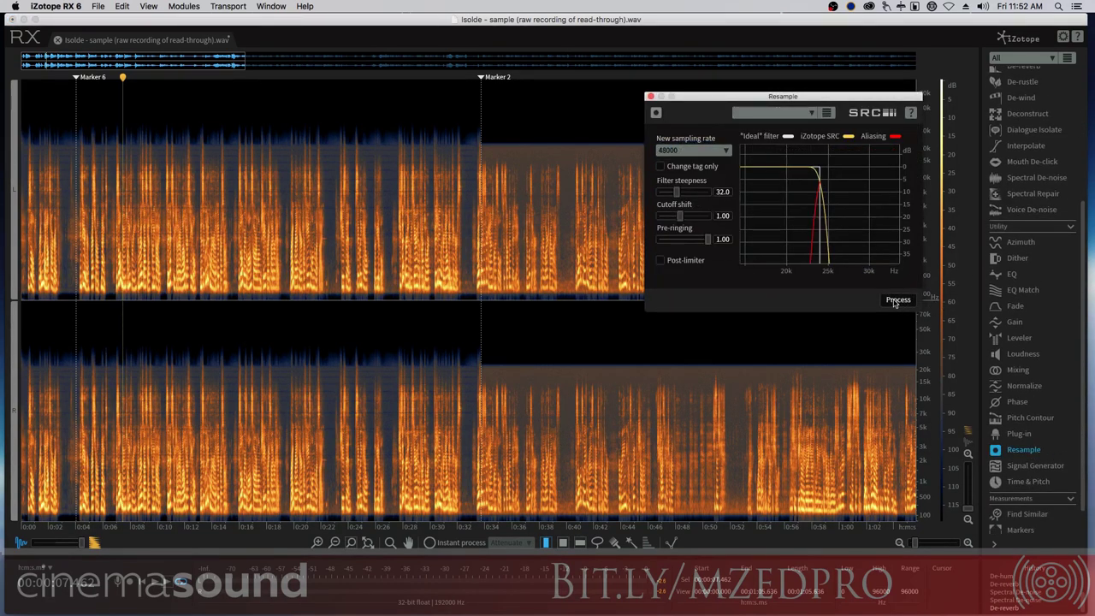
{"action": "left_click", "coordinate": [897, 301]}
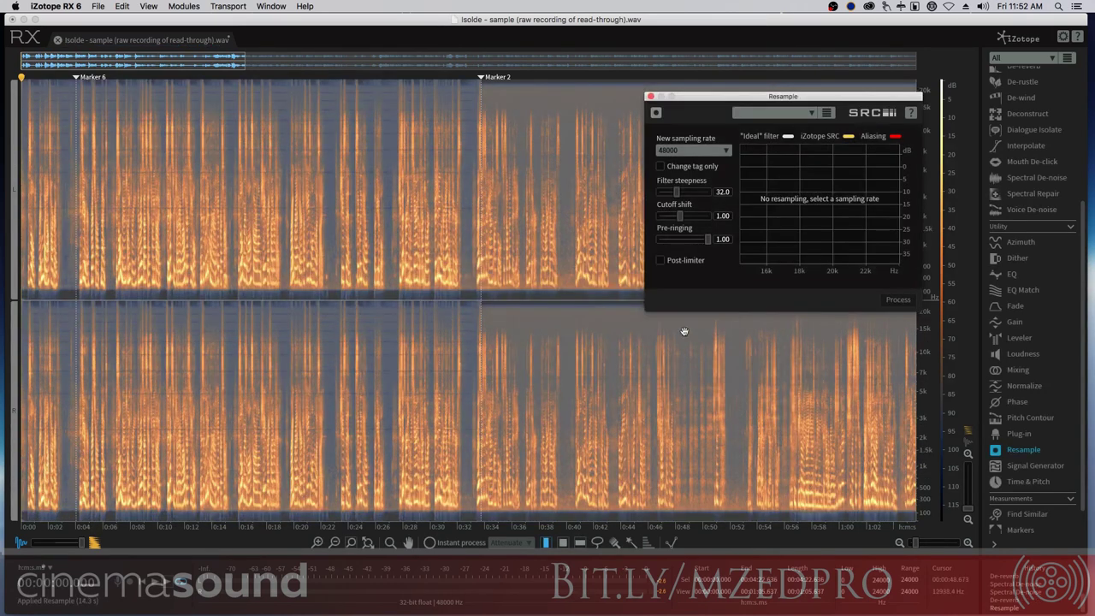
{"action": "left_click", "coordinate": [651, 97]}
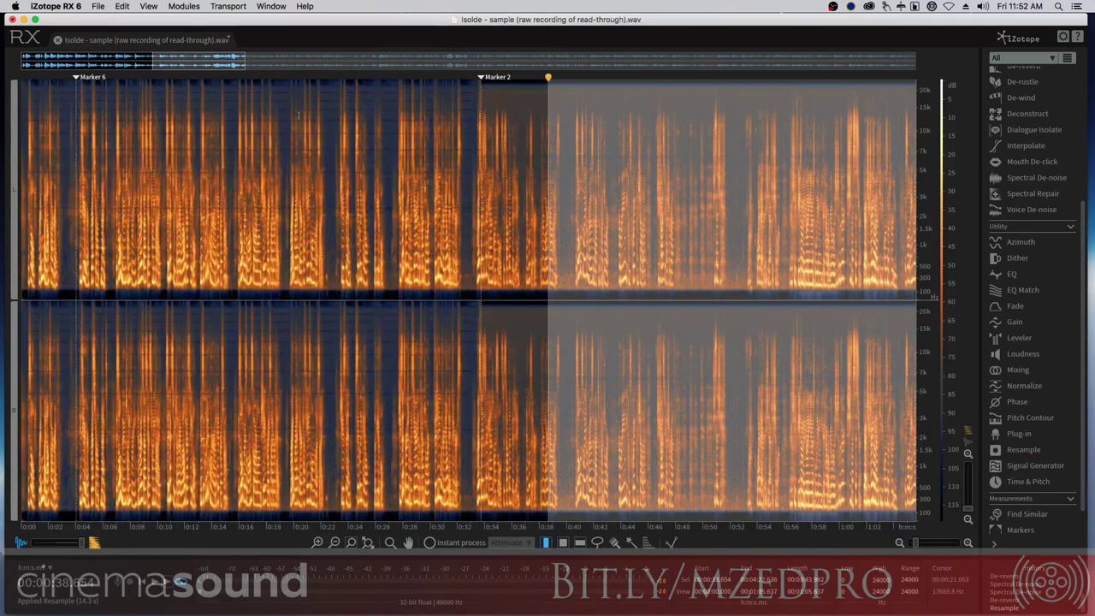
Play the resampled recording from about 14.8 s to check how it sounds, and stop playback
{"action": "left_click", "coordinate": [259, 90]}
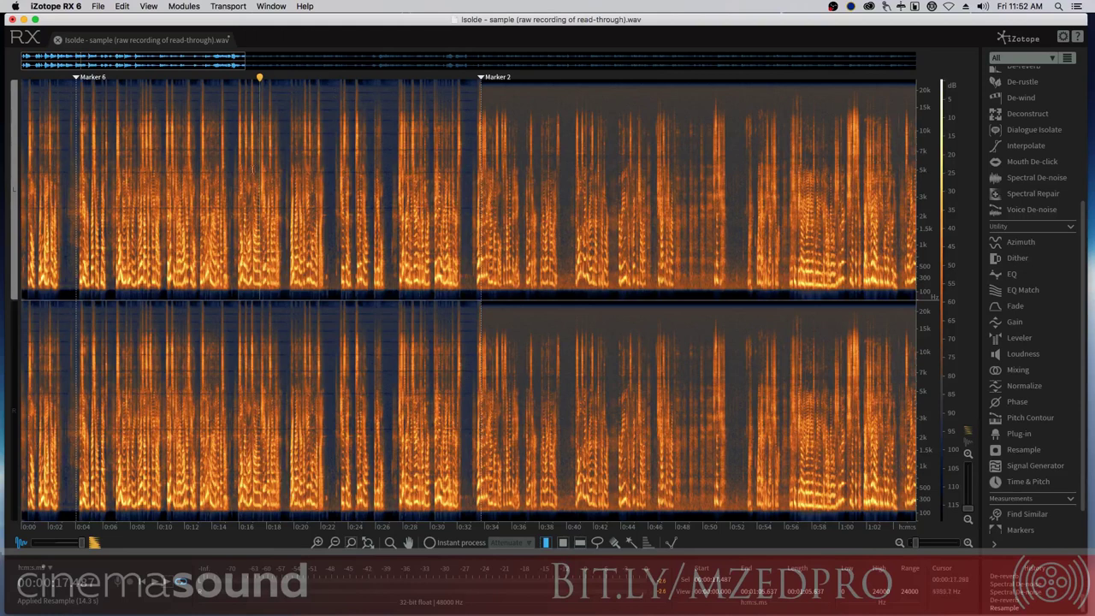
{"action": "left_click", "coordinate": [230, 155]}
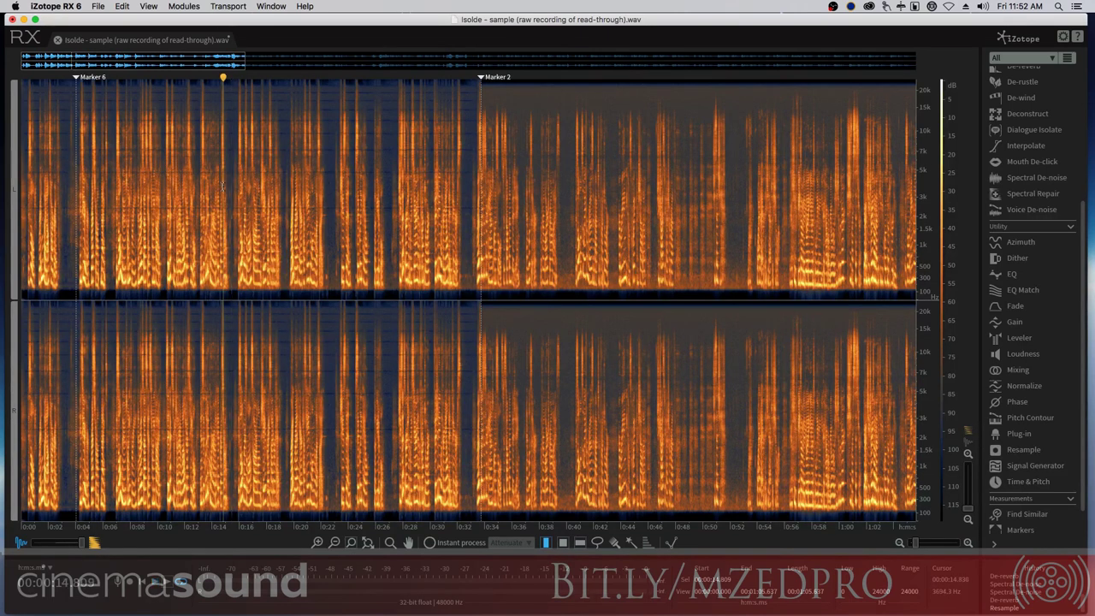
{"action": "key", "text": "space"}
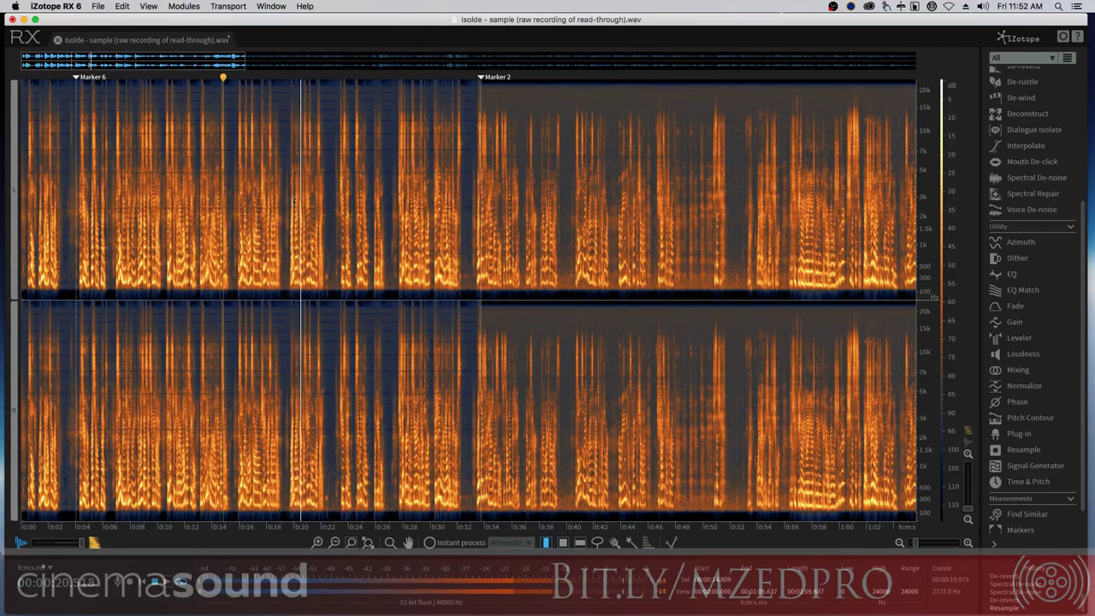
{"action": "key", "text": "space"}
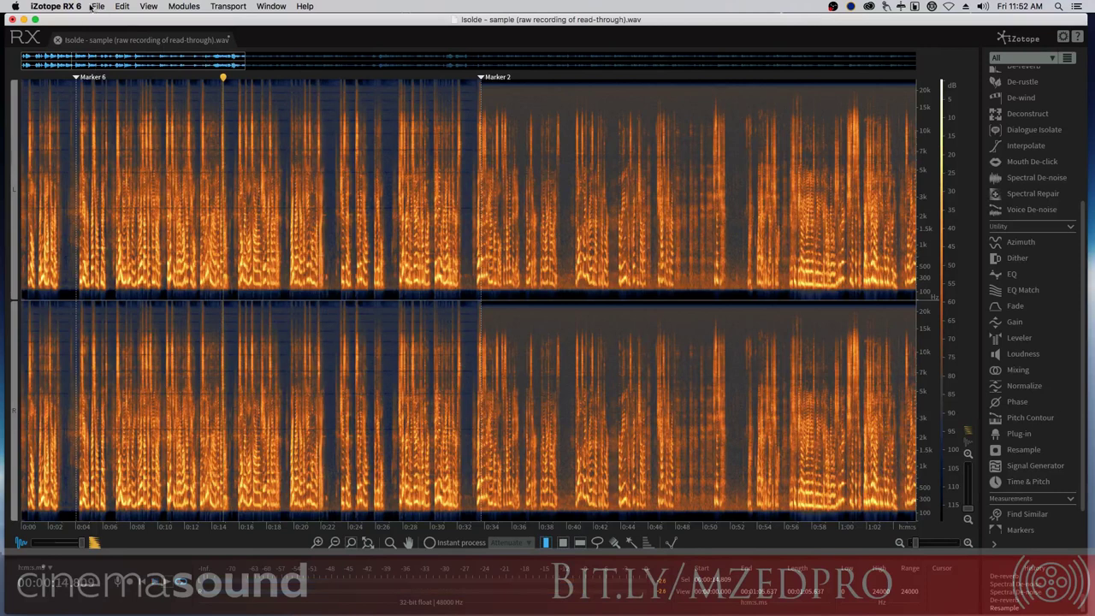
Set up a WAV export of the cleaned recording with a bit depth of 24-bit
{"action": "left_click", "coordinate": [91, 6]}
{"action": "left_click", "coordinate": [119, 114]}
{"action": "left_click", "coordinate": [489, 334]}
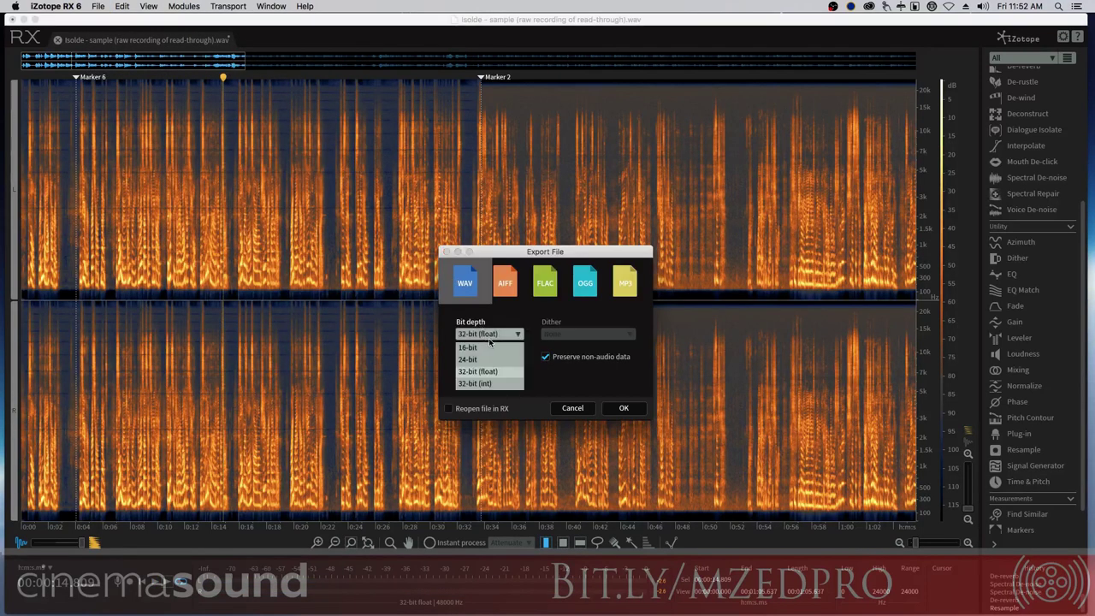
{"action": "left_click", "coordinate": [481, 359]}
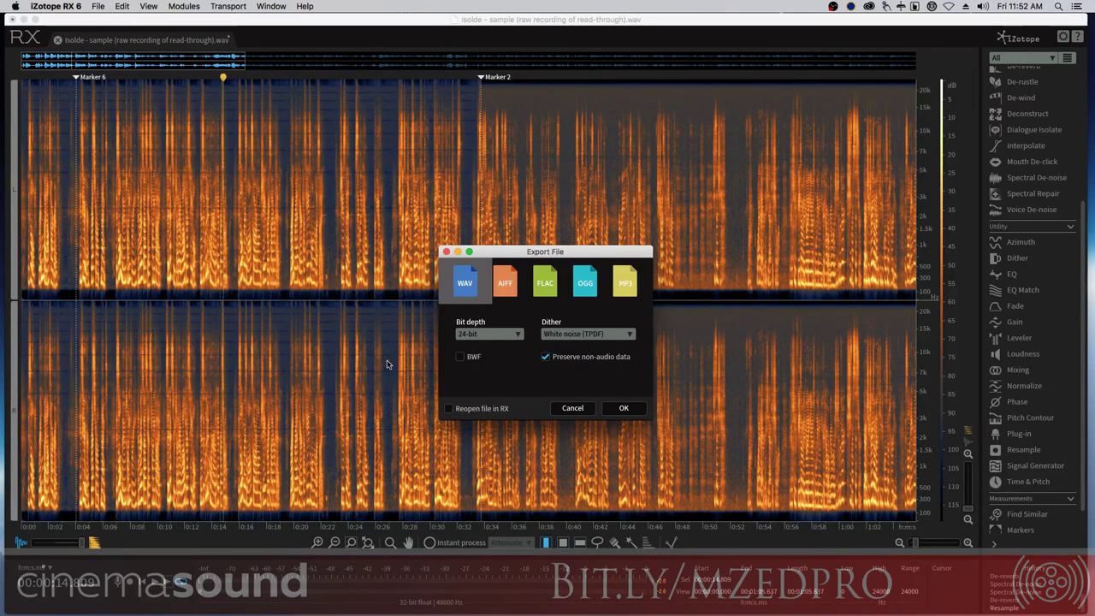